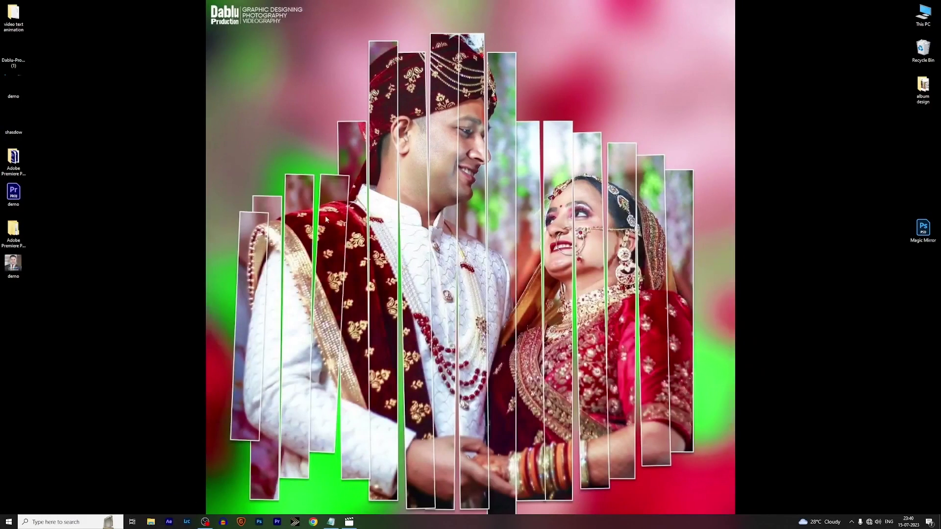
# - Browse the Phtos portrait folder inside the video text animation folder
pyautogui.doubleClick(12, 24)
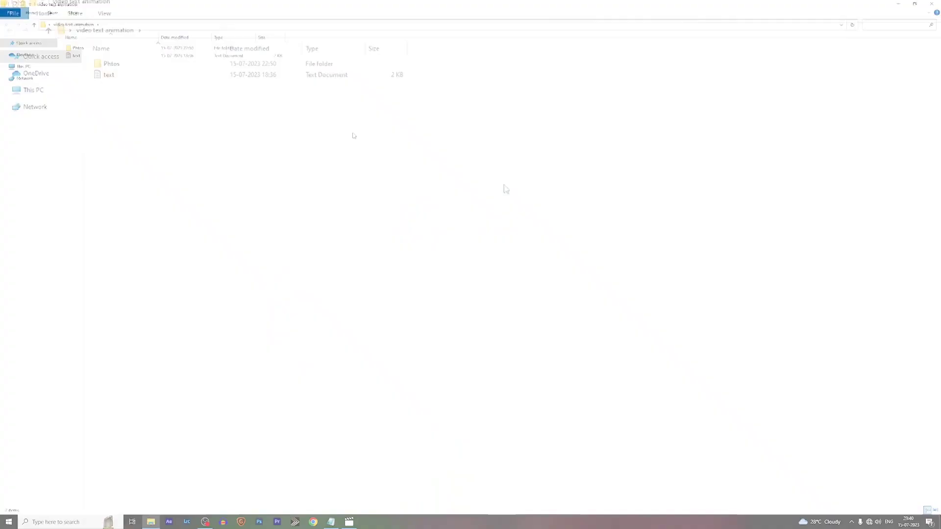
pyautogui.doubleClick(131, 70)
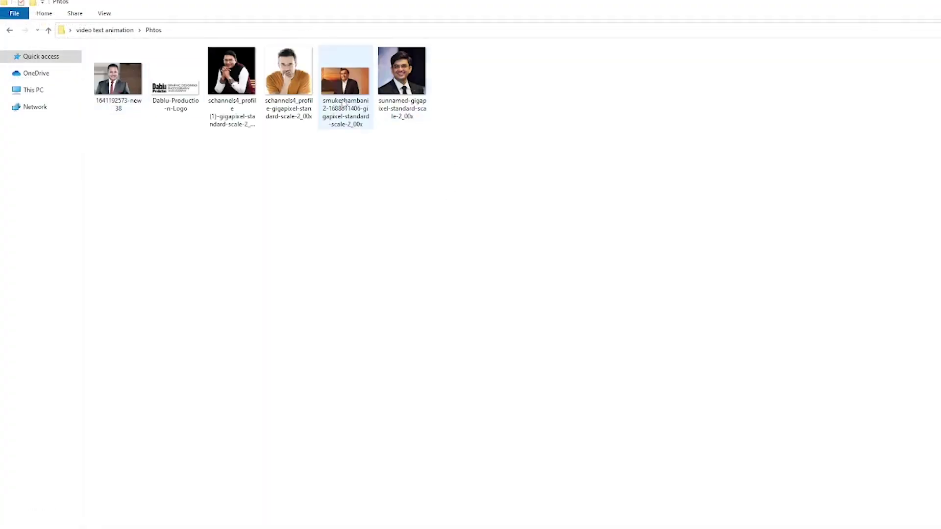
pyautogui.click(119, 30)
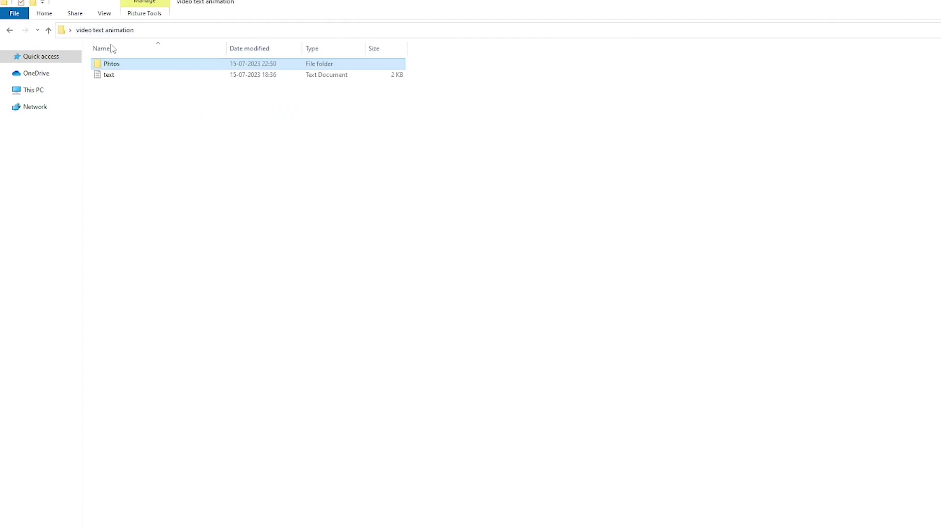
# - View the Hindi quotes text file, then launch Photoshop to its Home screen
pyautogui.doubleClick(120, 76)
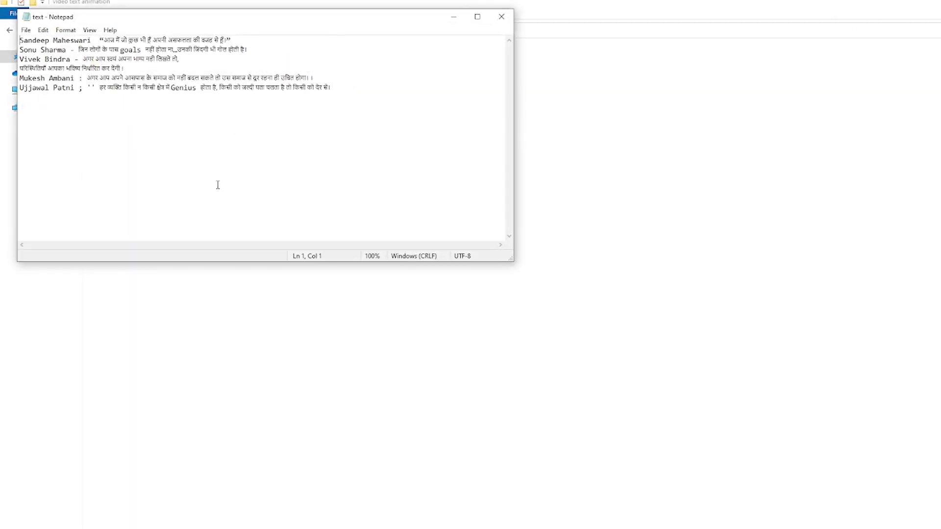
pyautogui.click(453, 16)
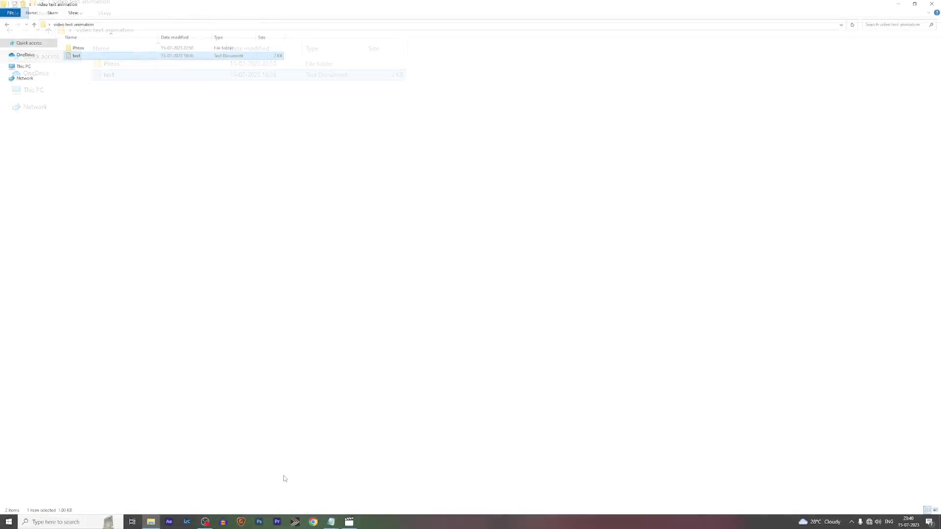
pyautogui.click(260, 521)
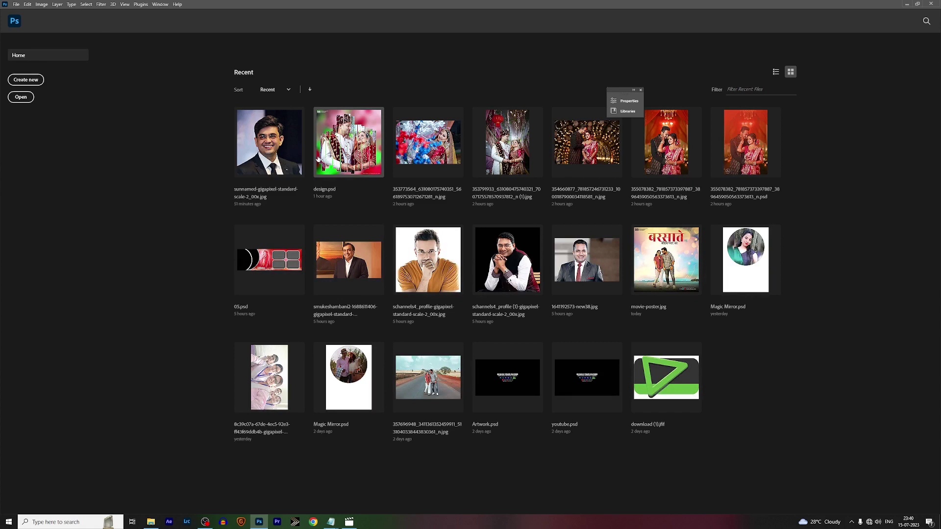
# - Create a blank 1200 × 1200 px document (Untitled-1) from the preset
pyautogui.click(25, 79)
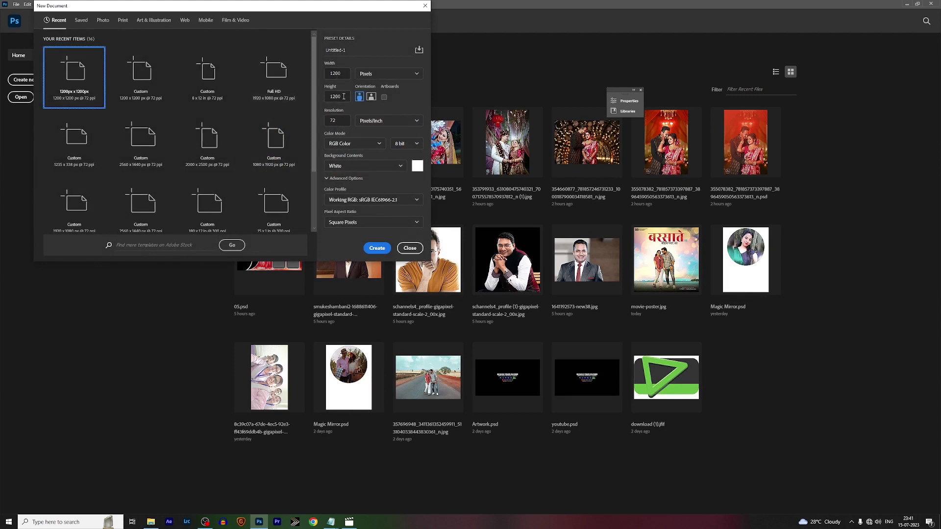
pyautogui.click(377, 248)
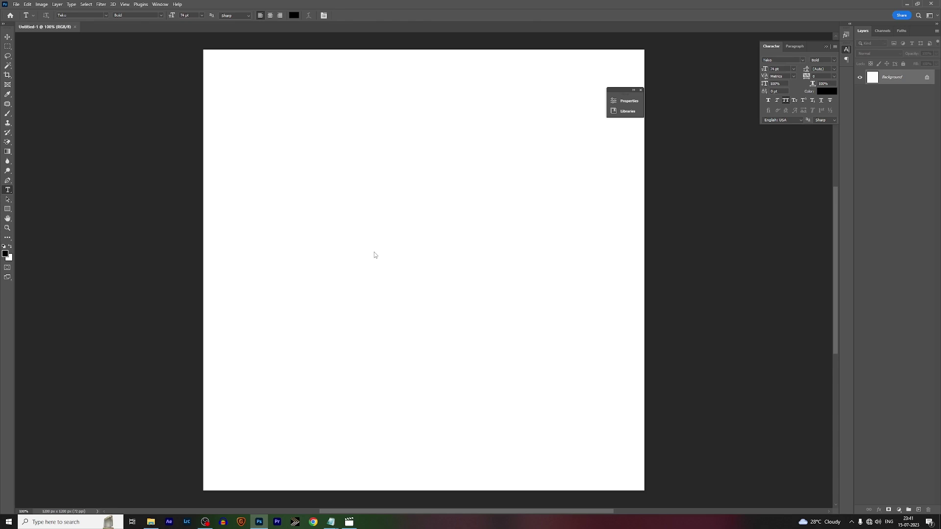
pyautogui.hotkey('alt', 'Tab')
# - Drag the suited man's portrait from Desktop > video text animation > Phtos onto the Photoshop canvas
pyautogui.click(23, 67)
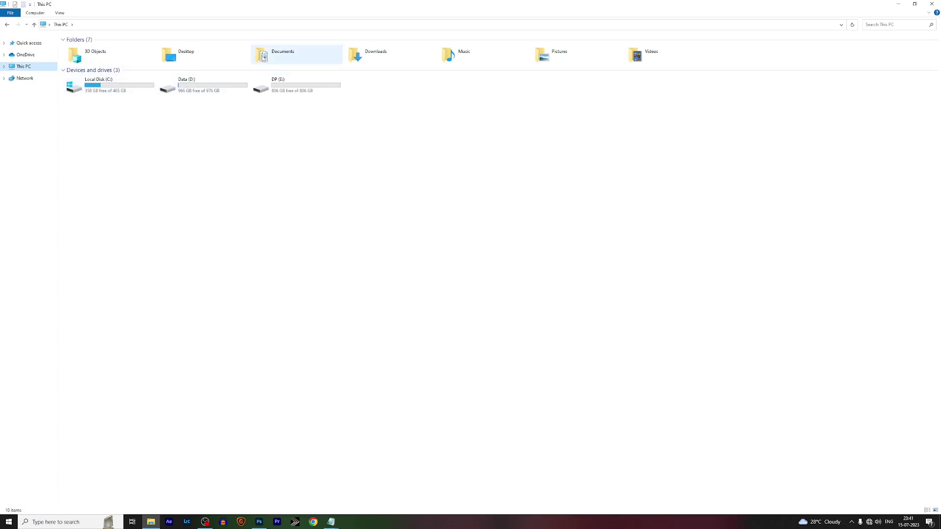
pyautogui.doubleClick(182, 53)
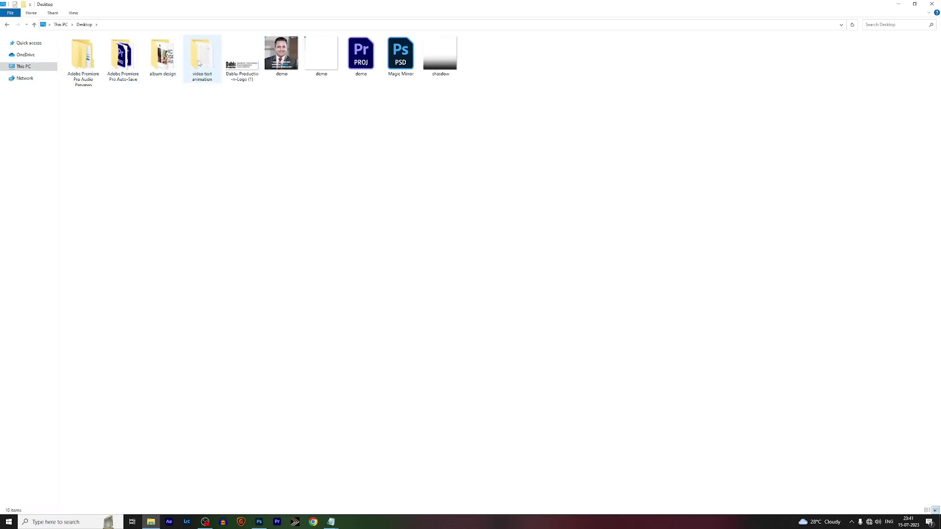
pyautogui.doubleClick(205, 58)
pyautogui.doubleClick(122, 49)
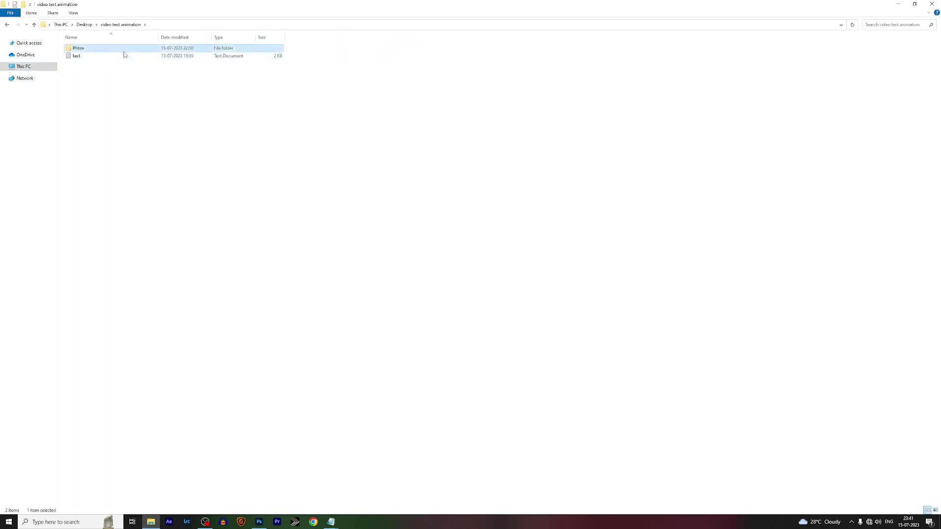
pyautogui.click(280, 59)
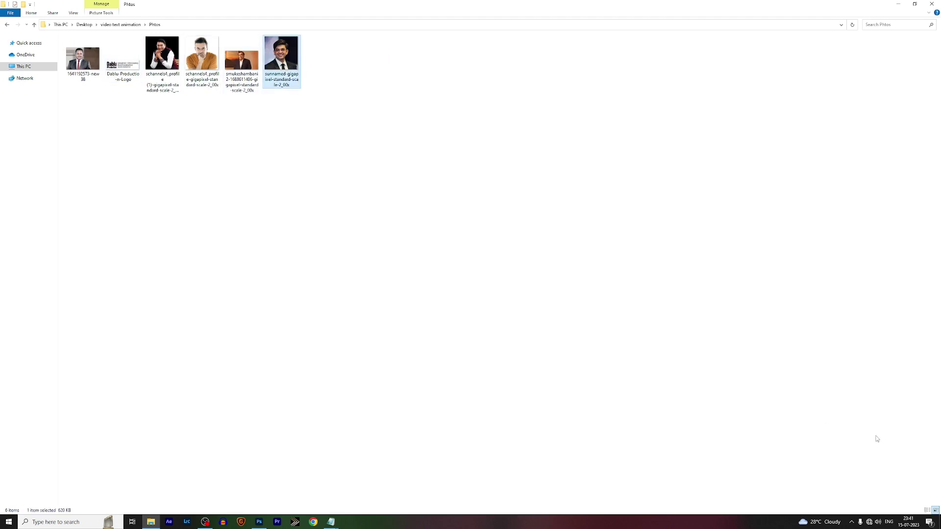
pyautogui.moveTo(281, 54)
pyautogui.mouseDown()
pyautogui.moveTo(262, 523)
pyautogui.moveTo(383, 291)
pyautogui.mouseUp()
# - Commit the placed portrait as a layer above Background
pyautogui.press('Return')
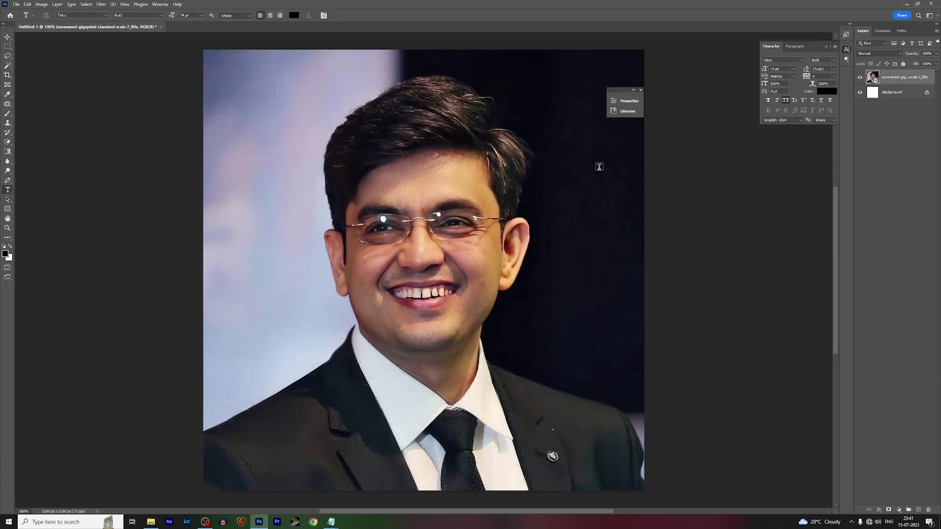
pyautogui.moveTo(600, 165); pyautogui.dragTo(447, 315)
pyautogui.scroll(-3, 431, 271)
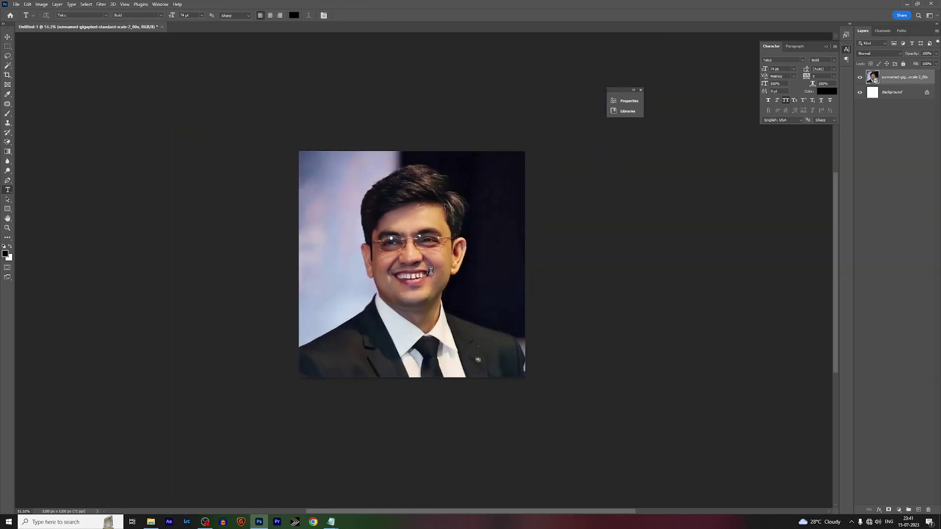
pyautogui.scroll(2, 431, 271)
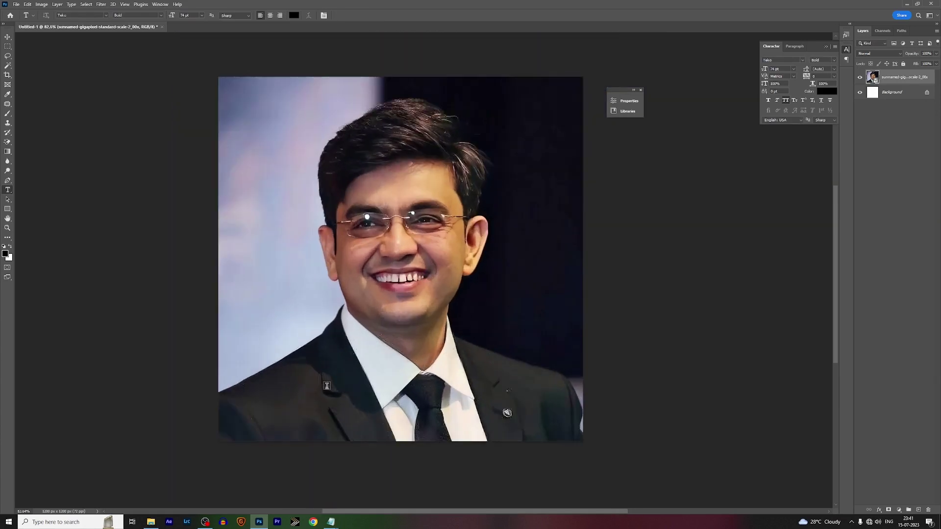
# - Copy the second Hindi quote, about goals, from the Notepad notes
pyautogui.moveTo(331, 522)
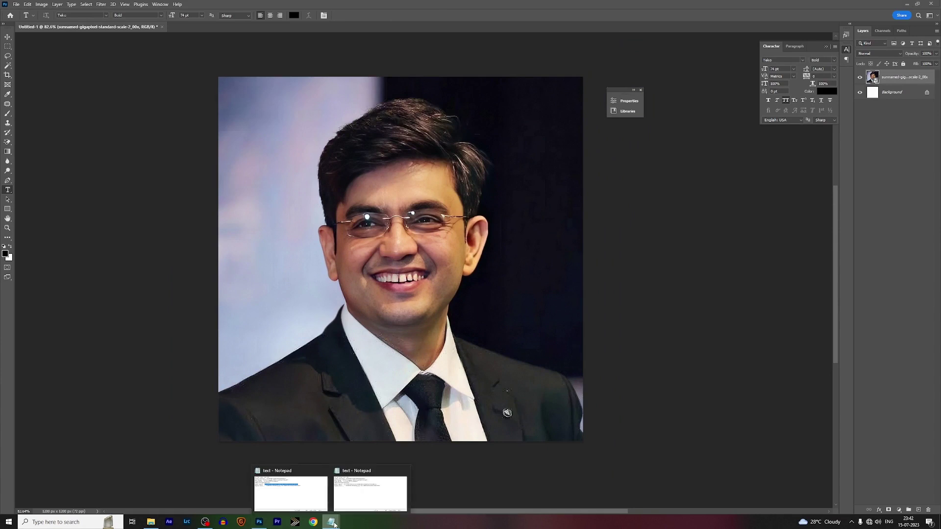
pyautogui.middleClick(343, 497)
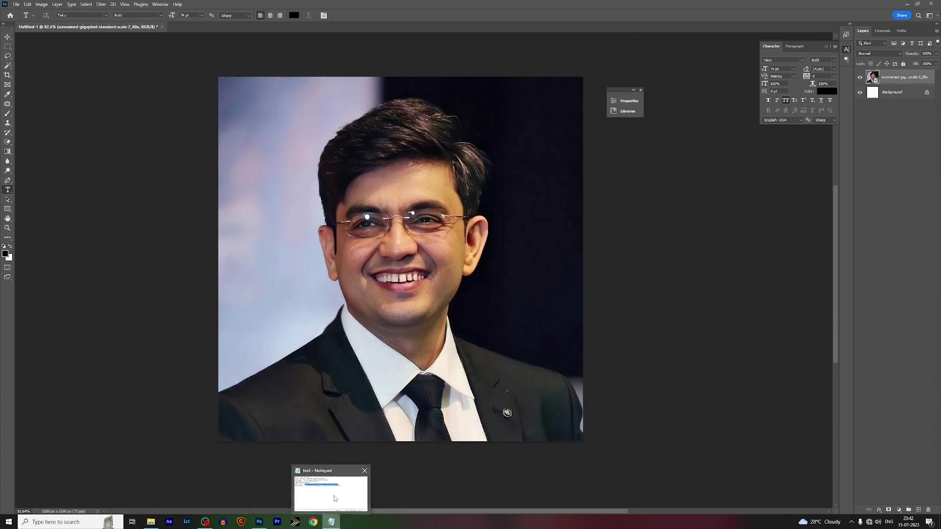
pyautogui.click(335, 498)
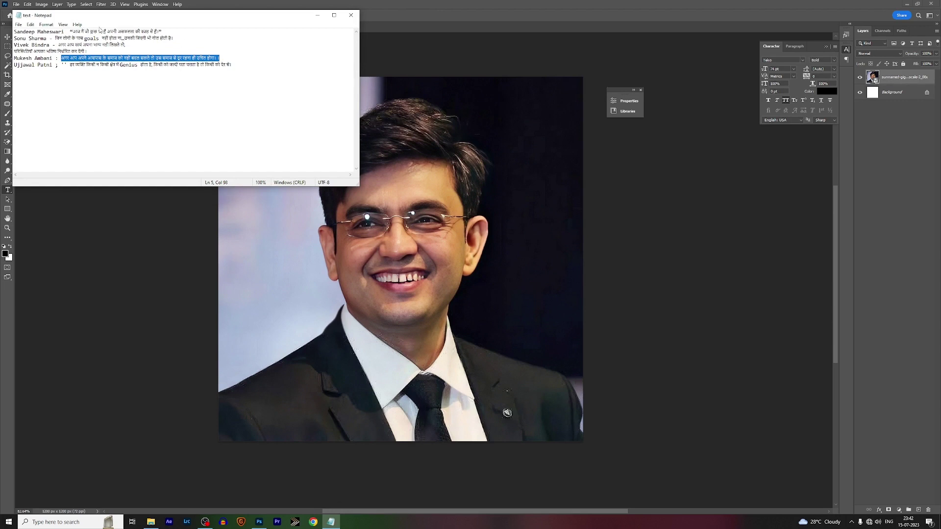
pyautogui.moveTo(51, 37); pyautogui.dragTo(178, 41)
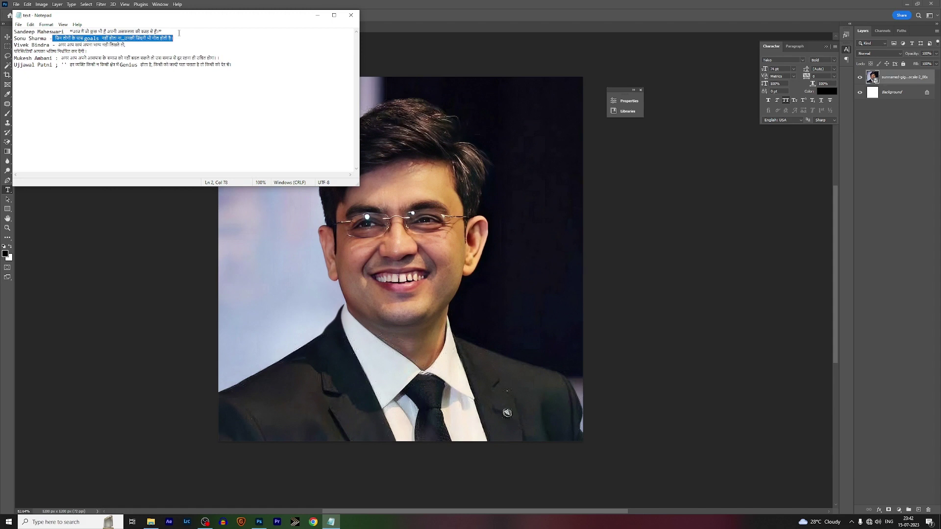
pyautogui.click(259, 522)
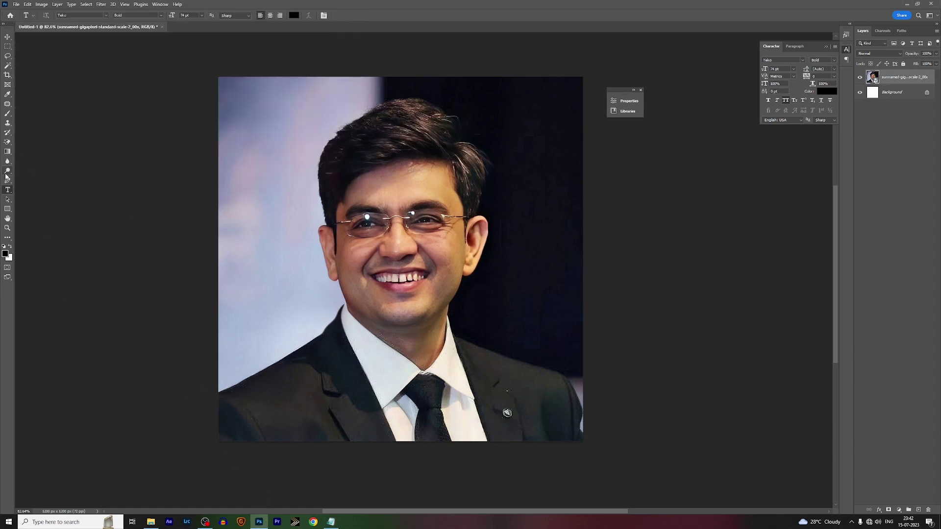
# - Paste the Hindi goals quote into a paragraph box across the suit in black Teko Bold
pyautogui.scroll(3, 374, 417)
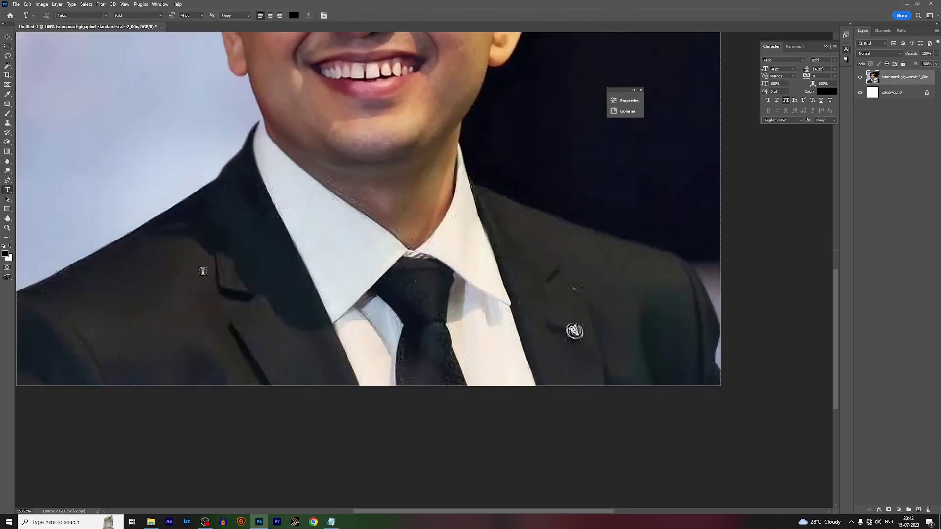
pyautogui.scroll(-2, 70, 225)
pyautogui.moveTo(82, 215); pyautogui.dragTo(539, 335)
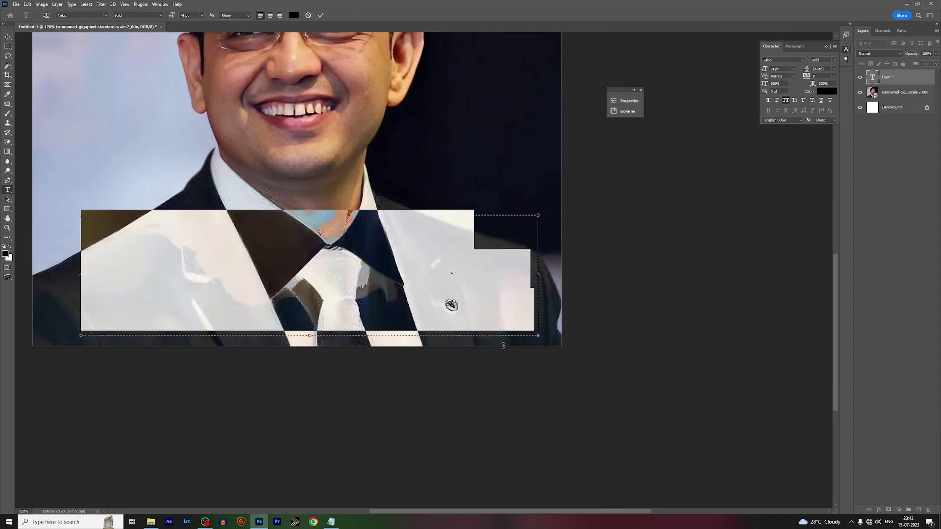
pyautogui.hotkey('ctrl', 'v')
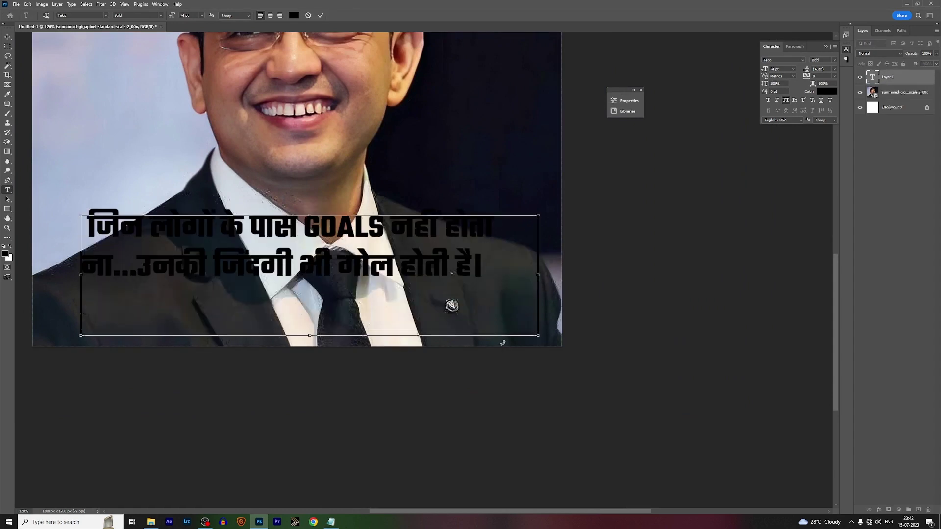
pyautogui.hotkey('ctrl', 'a')
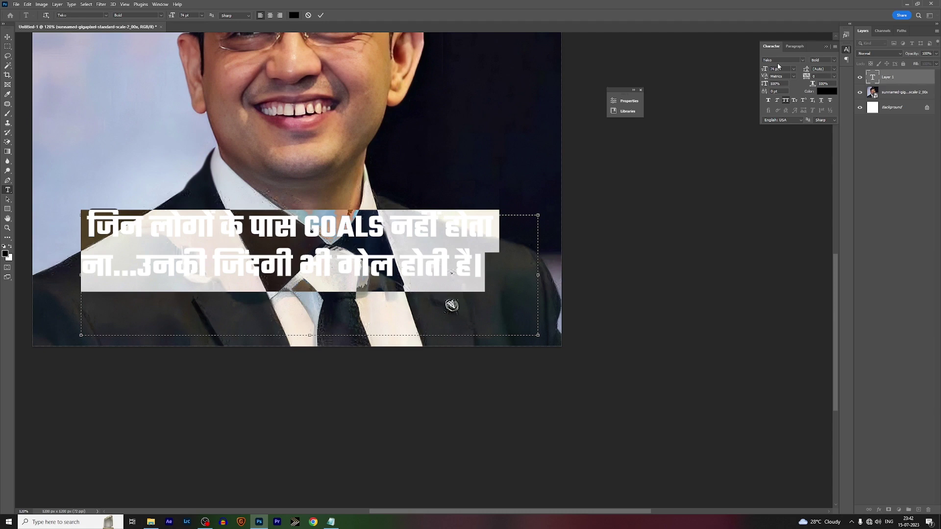
pyautogui.click(322, 15)
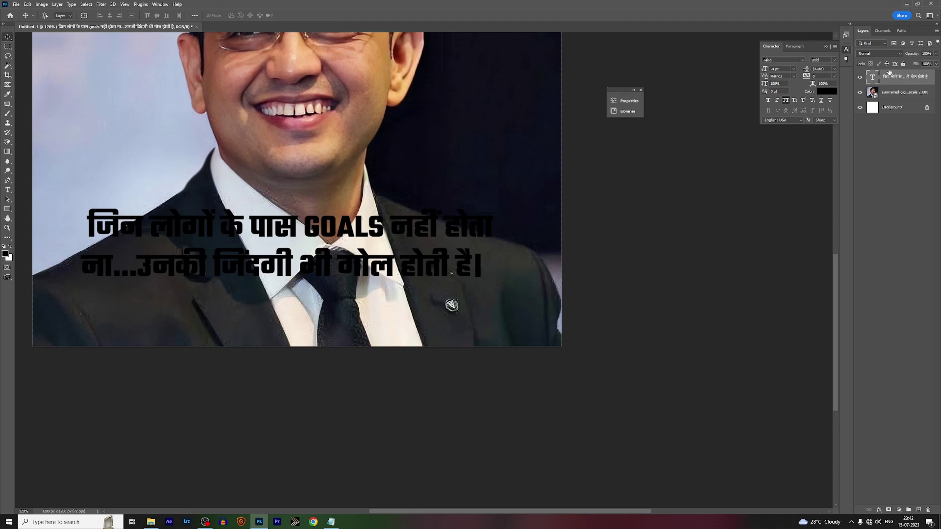
# - Make the quote text white and narrow its box so it reflows into two lines
pyautogui.click(827, 91)
pyautogui.click(452, 273)
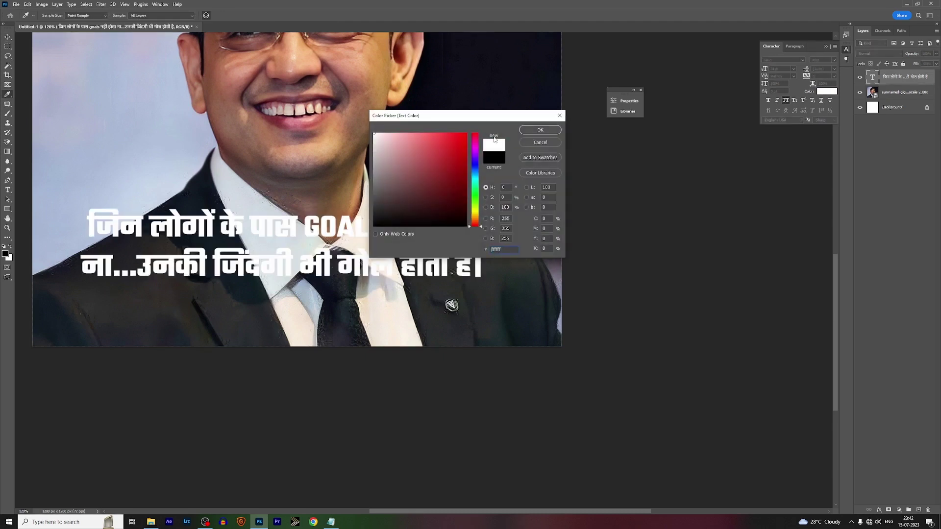
pyautogui.click(540, 130)
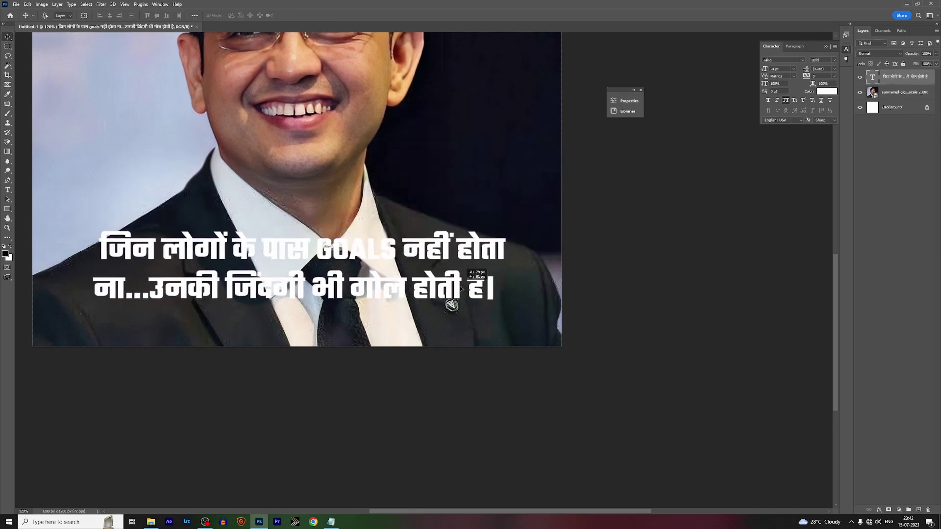
pyautogui.hotkey('ctrl', '0')
pyautogui.click(8, 191)
pyautogui.click(405, 267)
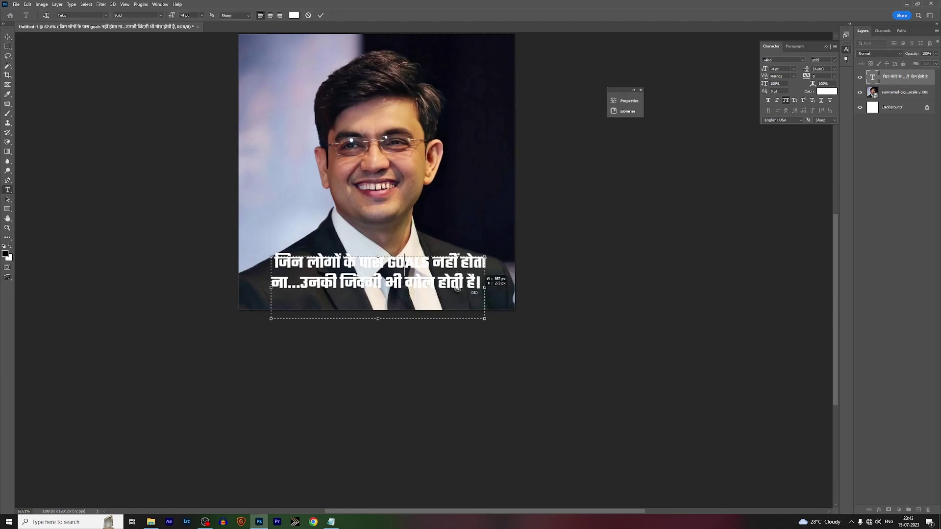
pyautogui.moveTo(474, 292); pyautogui.dragTo(431, 296)
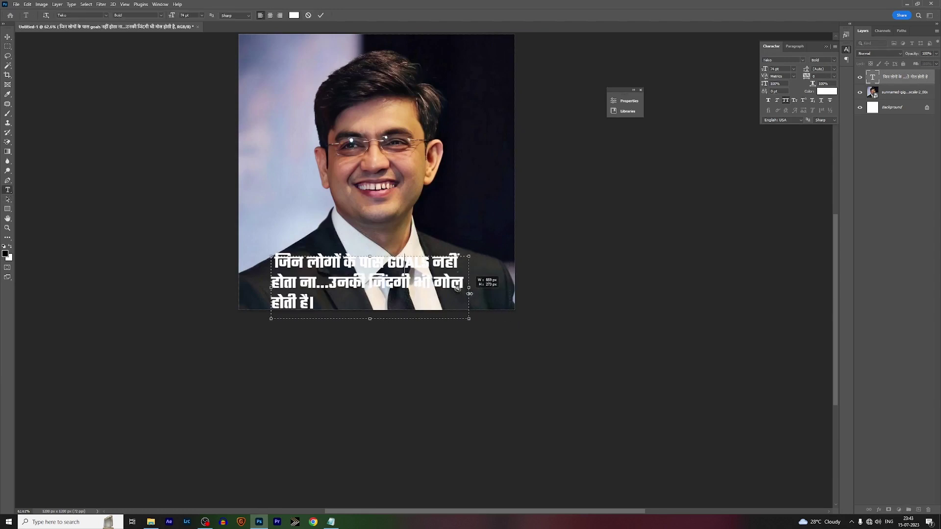
pyautogui.click(320, 15)
# - Undo a trial move to keep the two-line layout, view at 100%, and select the portrait layer
pyautogui.press('v')
pyautogui.moveTo(431, 267); pyautogui.dragTo(447, 258)
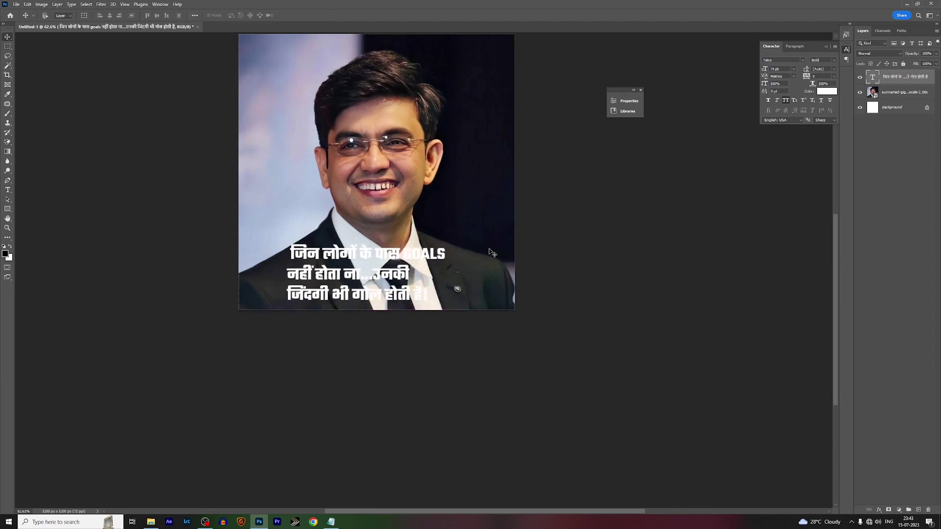
pyautogui.hotkey('ctrl', 'z')
pyautogui.hotkey('ctrl', 'z')
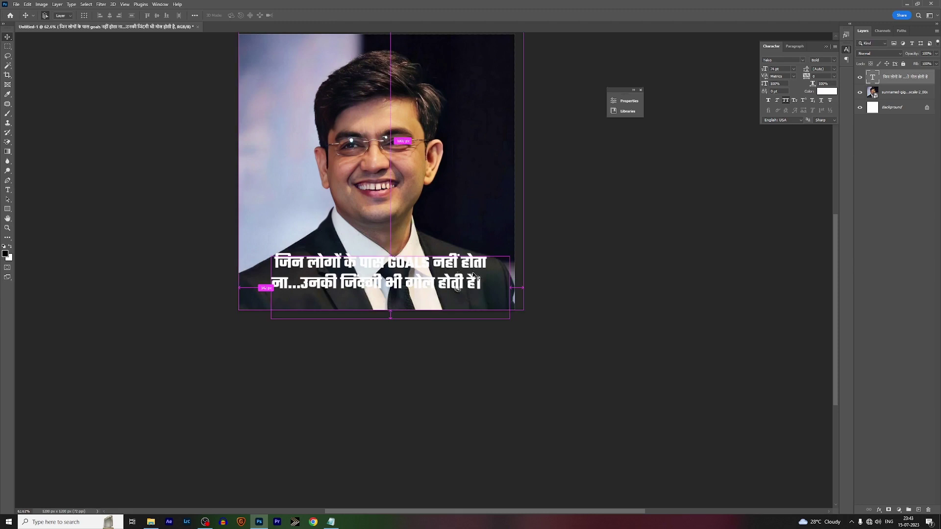
pyautogui.hotkey('ctrl', 'z')
pyautogui.hotkey('ctrl', '1')
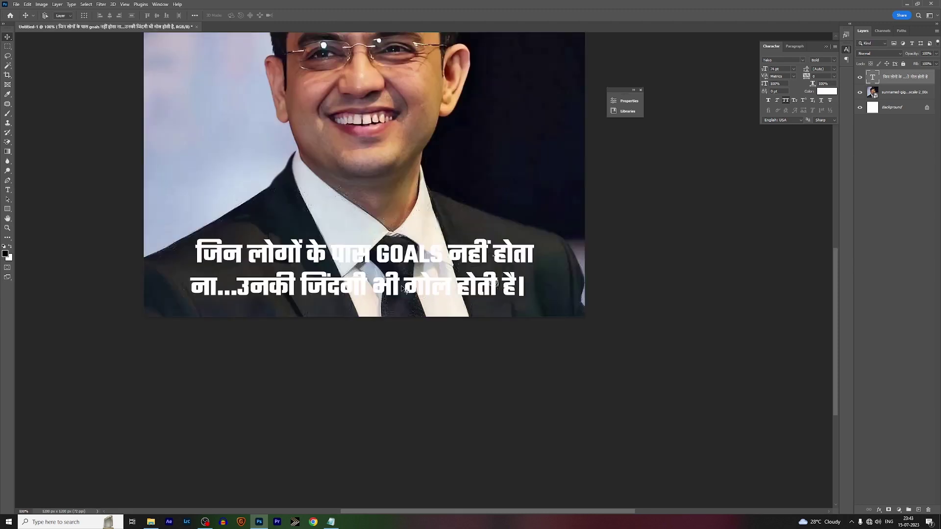
pyautogui.click(906, 101)
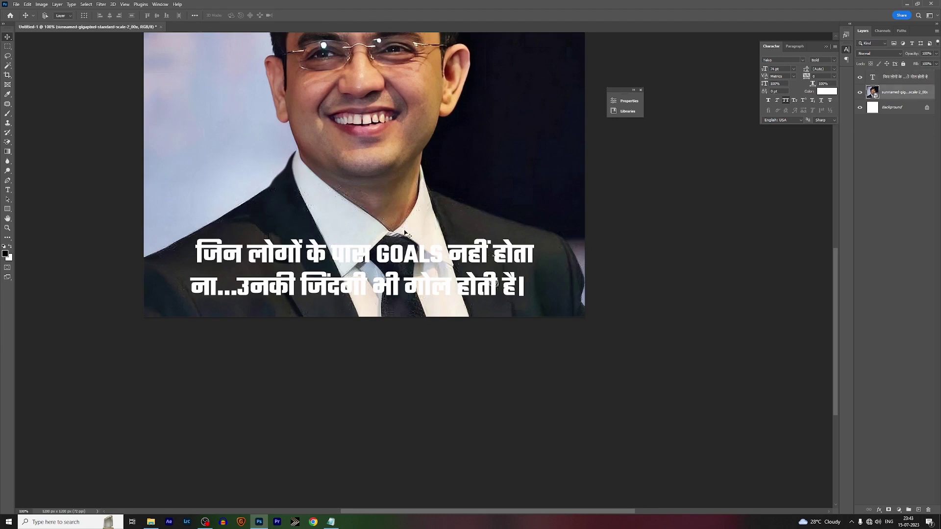
# - Add a new layer and choose the Basics foreground-to-transparent gradient preset
pyautogui.click(919, 511)
pyautogui.press('g')
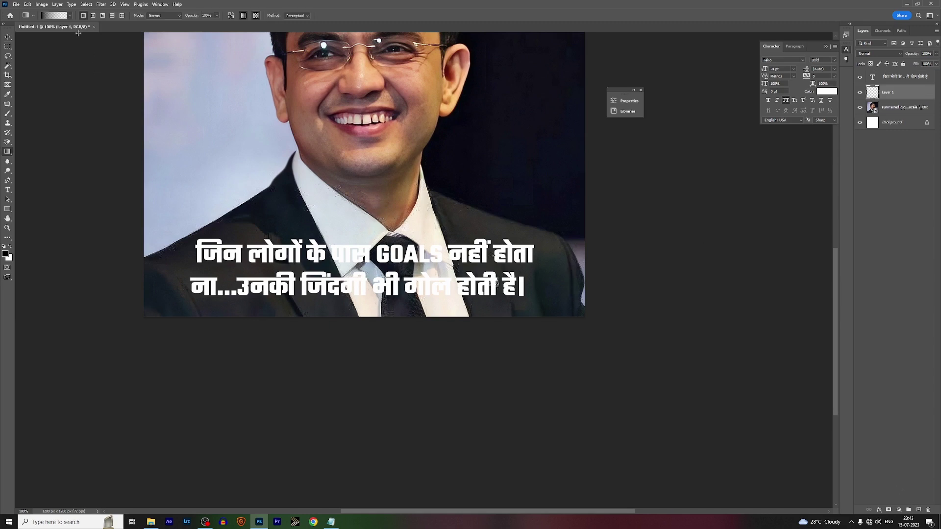
pyautogui.click(55, 16)
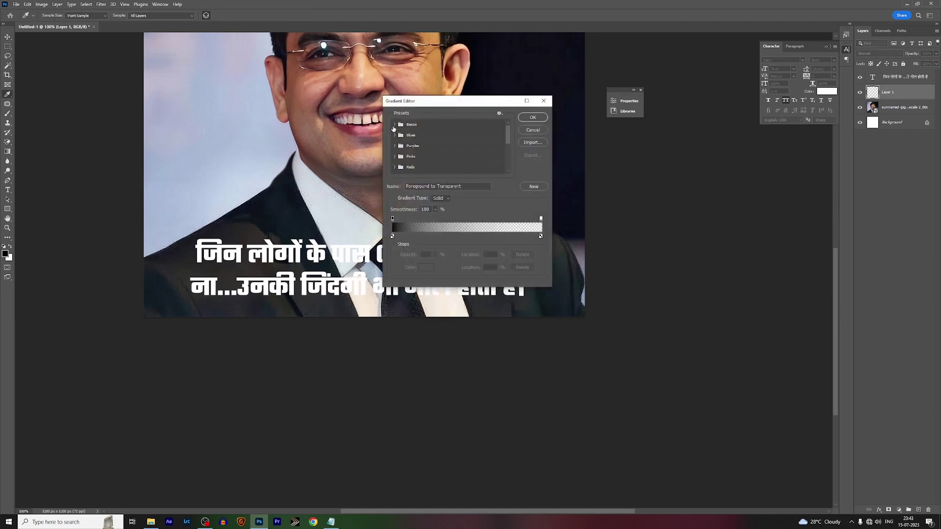
pyautogui.click(393, 126)
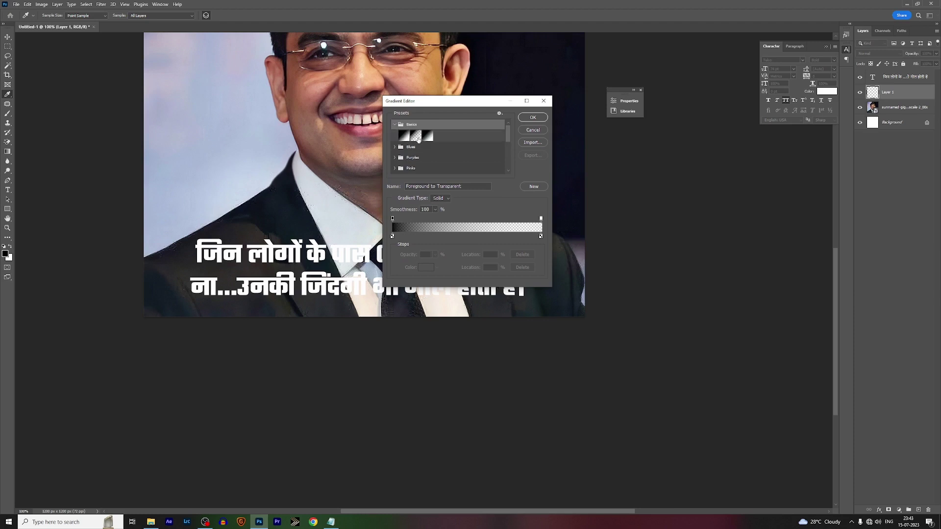
pyautogui.click(534, 118)
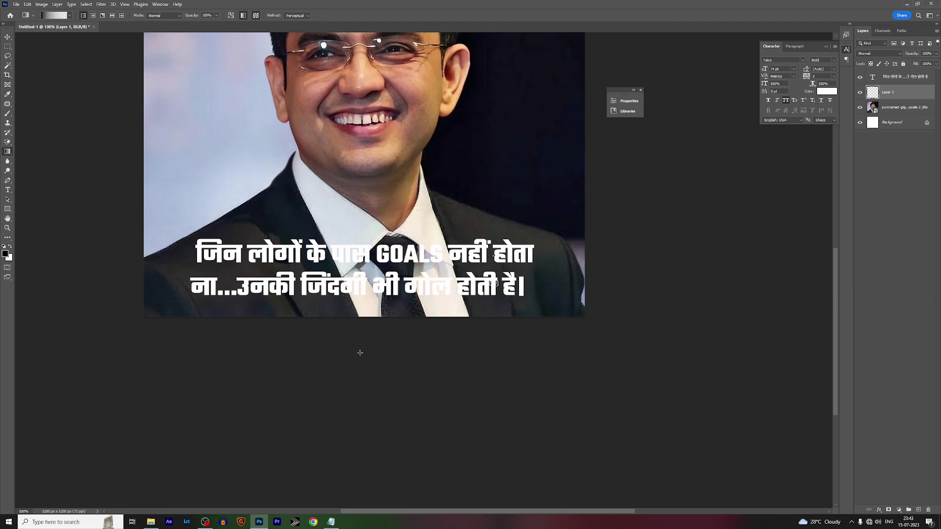
# - Draw a dark fade up from the photo's bottom and stretch it taller behind the quote
pyautogui.moveTo(379, 341)
pyautogui.mouseDown()
pyautogui.moveTo(394, 201)
pyautogui.moveTo(386, 218)
pyautogui.mouseUp()
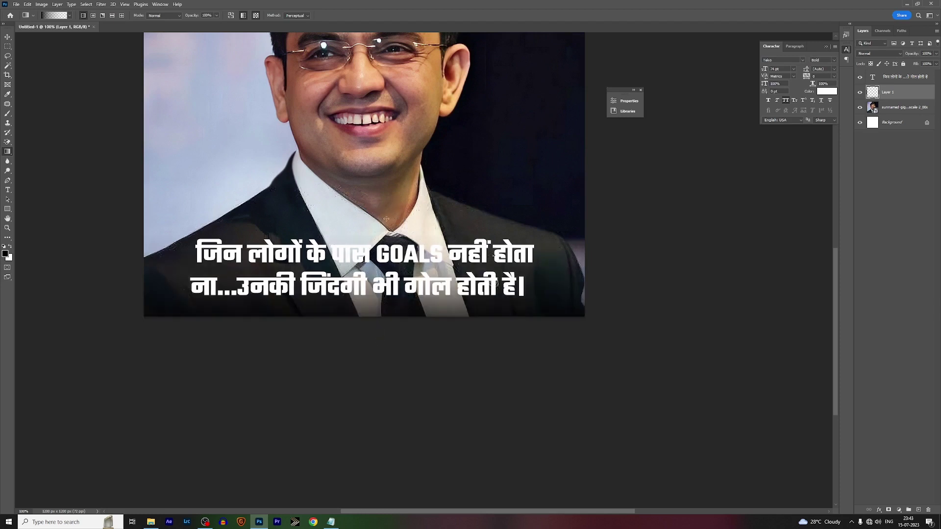
pyautogui.moveTo(377, 324); pyautogui.dragTo(372, 227)
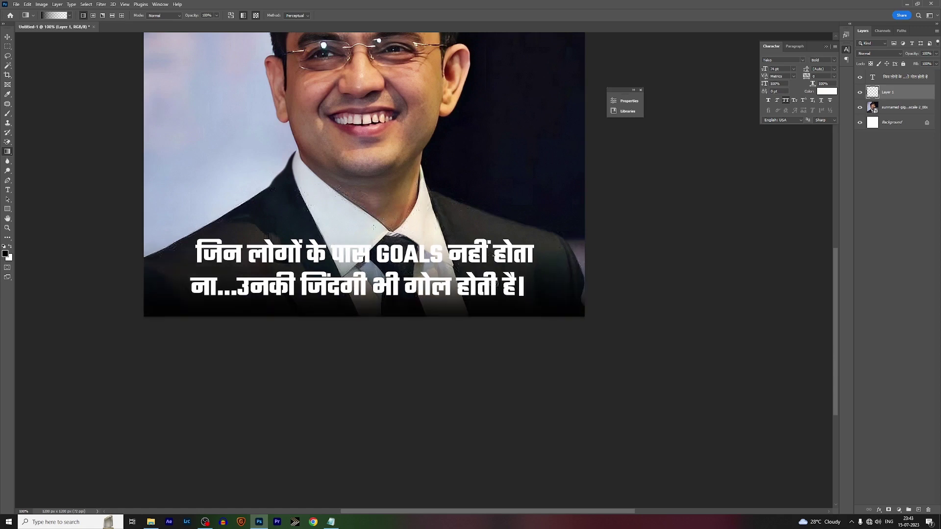
pyautogui.hotkey('ctrl', 't')
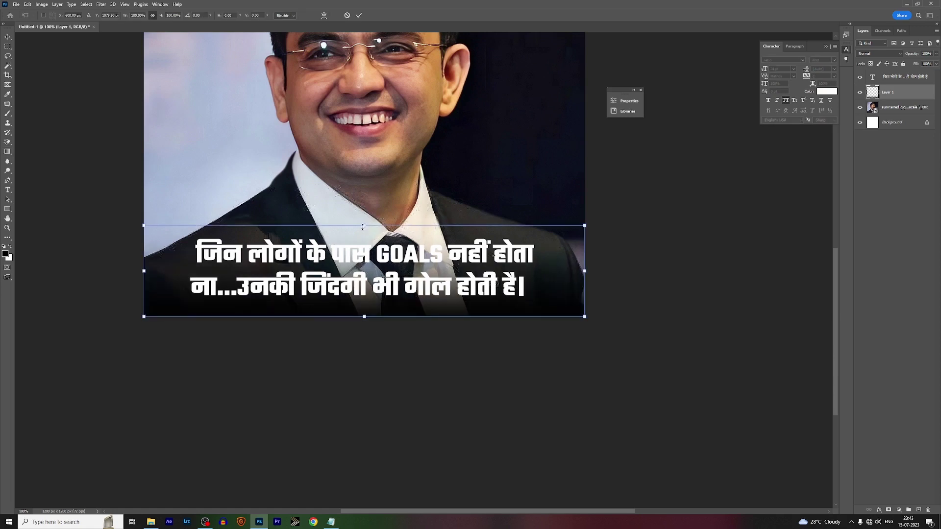
pyautogui.moveTo(363, 227); pyautogui.dragTo(364, 188)
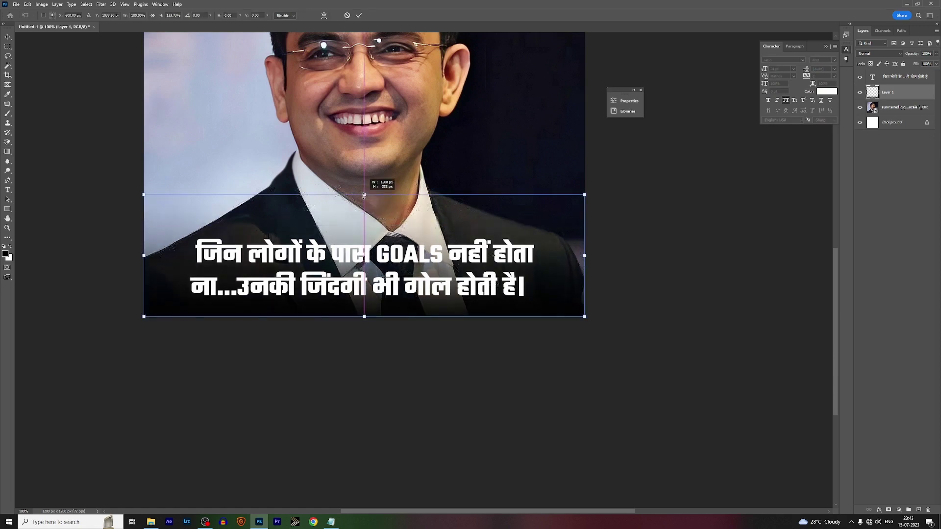
pyautogui.click(359, 16)
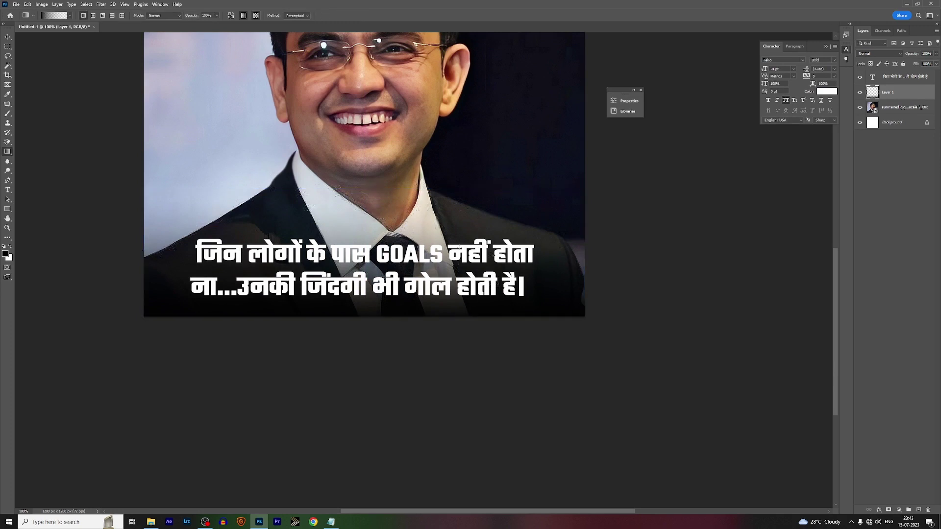
pyautogui.click(860, 93)
pyautogui.click(860, 93)
# - Colour the word GOALS bright cyan-blue in the quote
pyautogui.scroll(-3, 515, 196)
pyautogui.scroll(3, 473, 243)
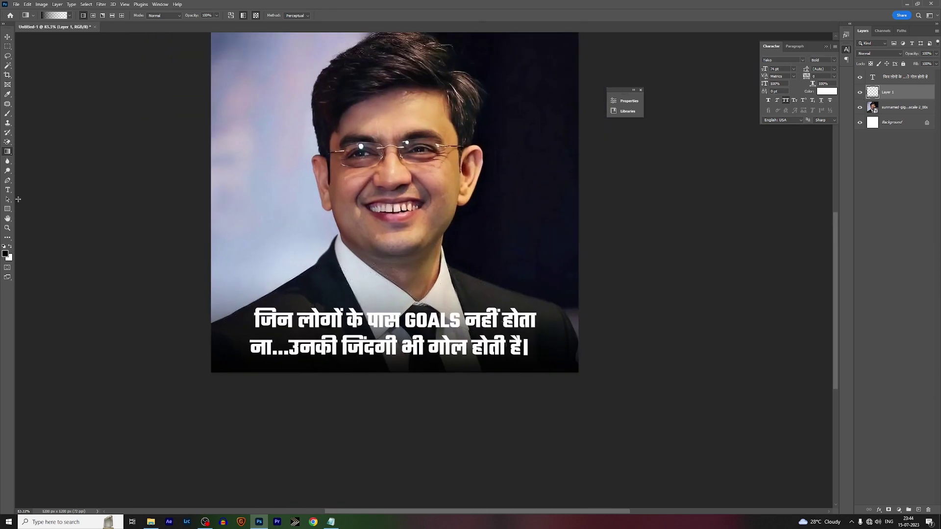
pyautogui.click(8, 190)
pyautogui.moveTo(401, 316); pyautogui.dragTo(463, 319)
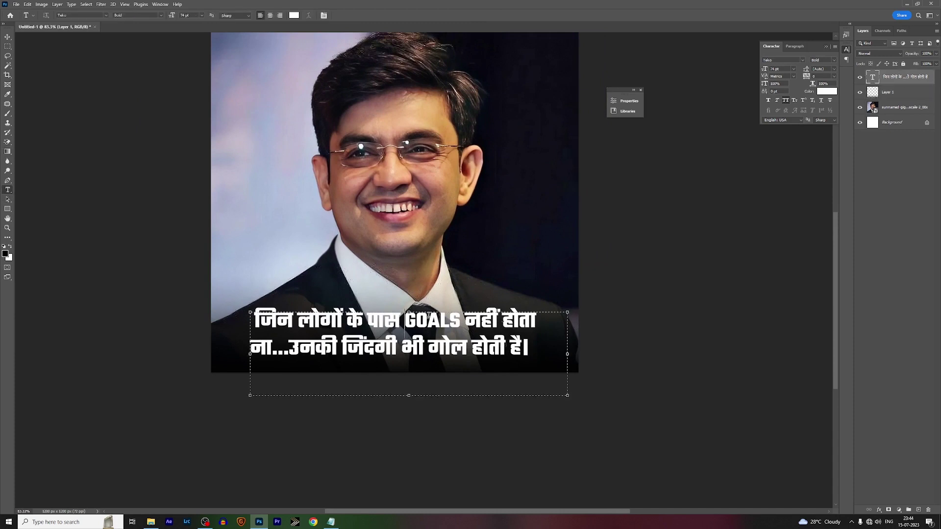
pyautogui.click(820, 92)
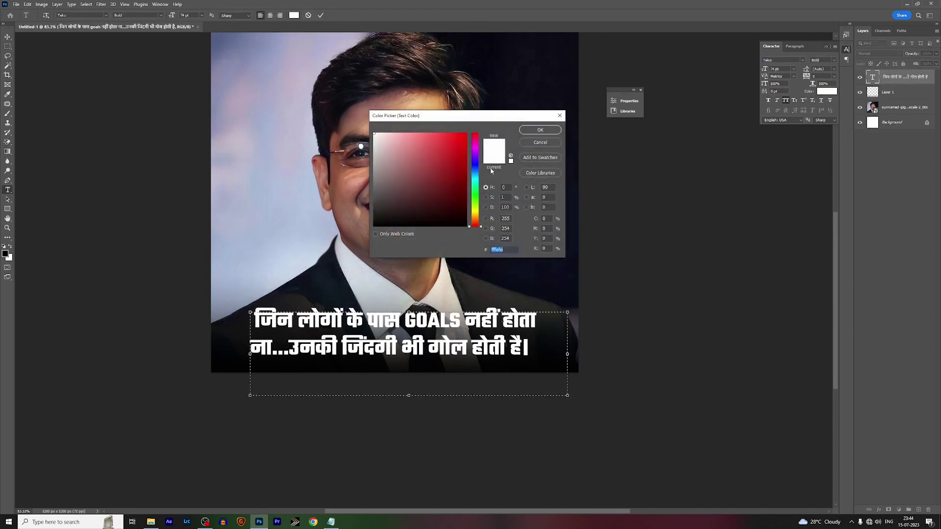
pyautogui.click(475, 176)
pyautogui.moveTo(459, 147); pyautogui.dragTo(462, 140)
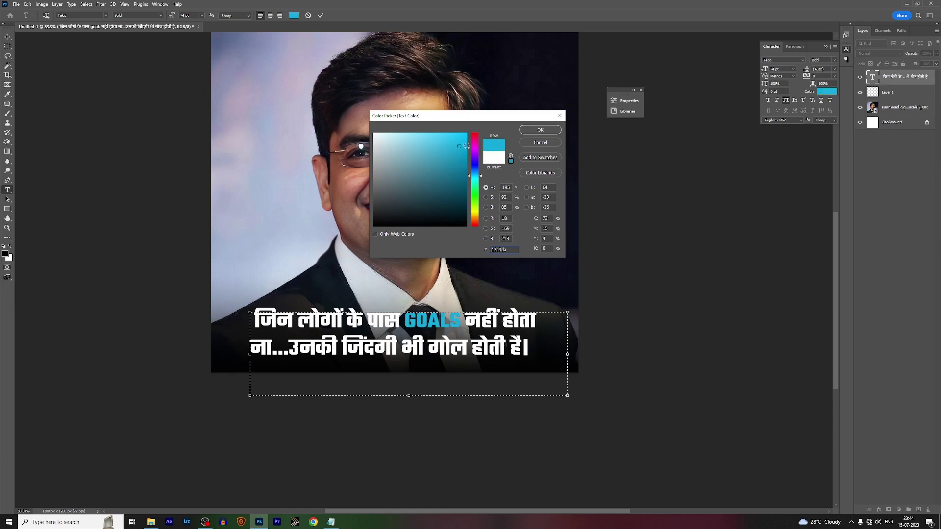
pyautogui.click(538, 130)
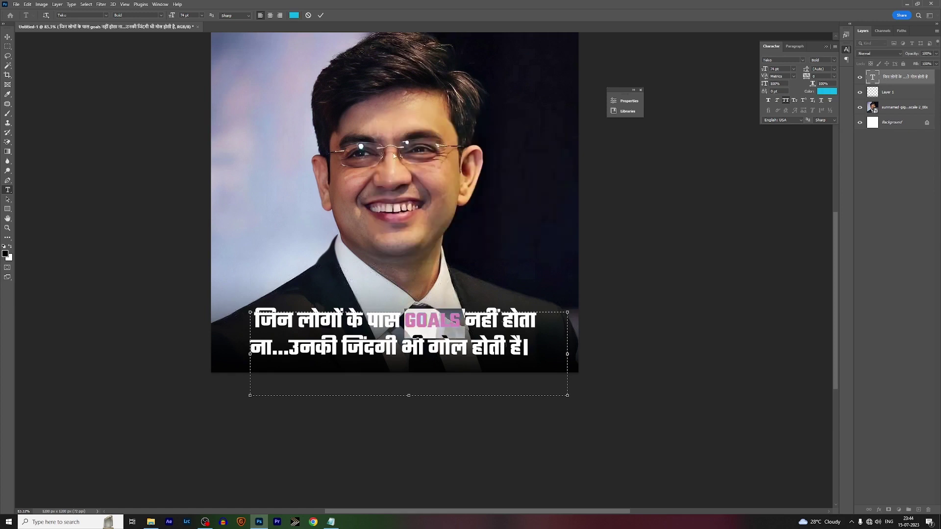
pyautogui.click(434, 343)
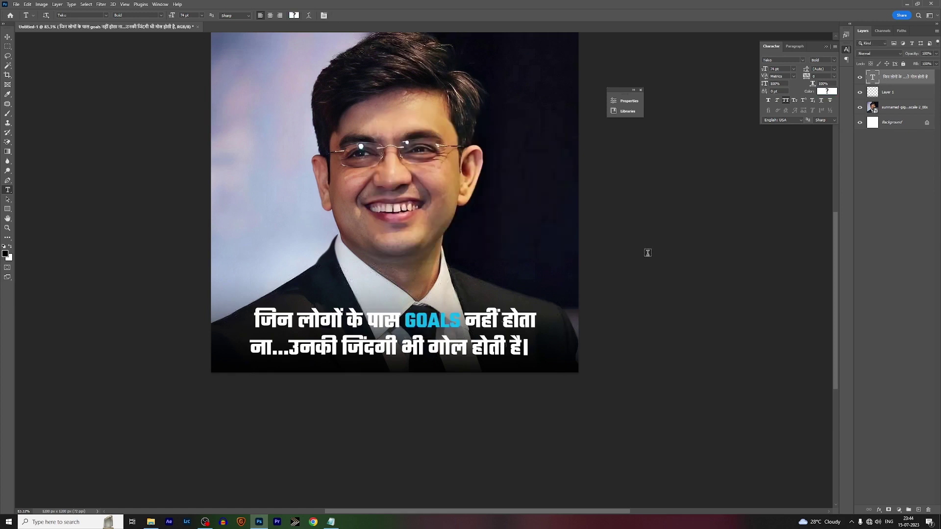
# - Colour गोल with the same blue sampled from GOALS and commit the text
pyautogui.scroll(3, 463, 437)
pyautogui.doubleClick(434, 344)
pyautogui.click(827, 91)
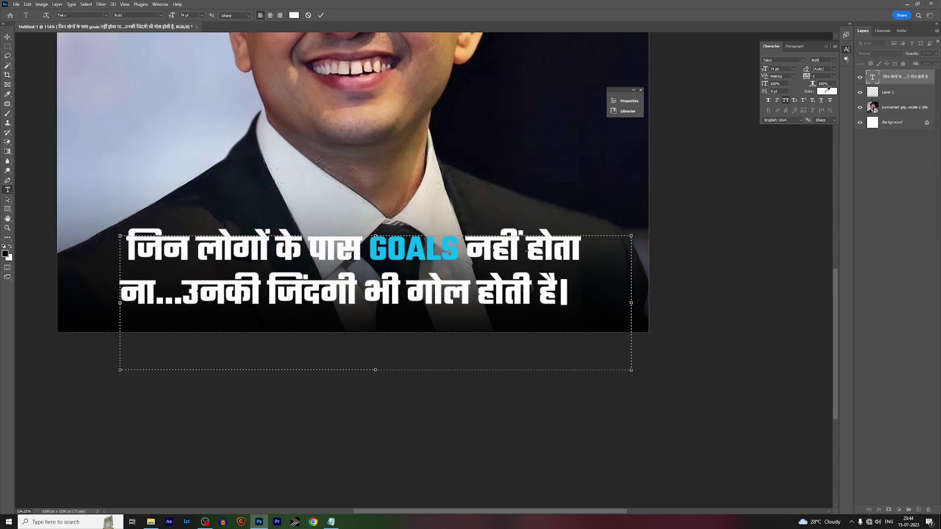
pyautogui.write('00cef3')
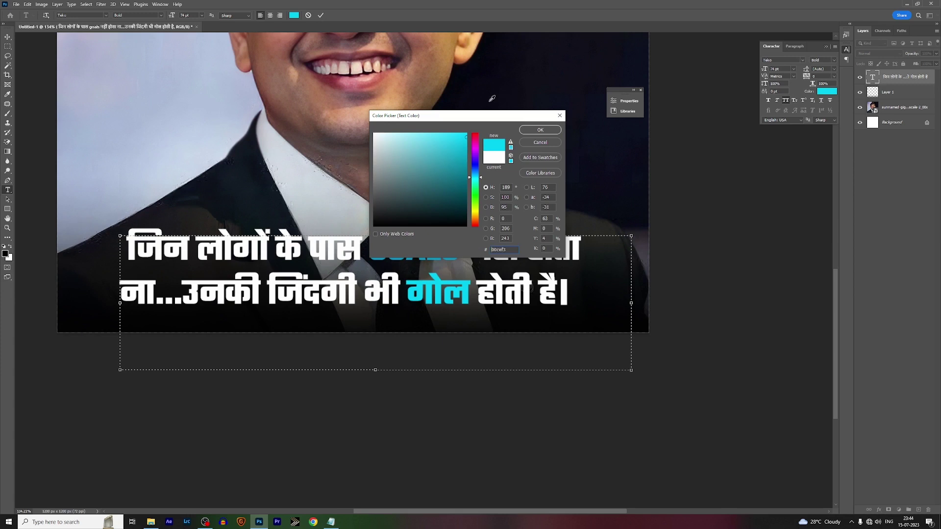
pyautogui.moveTo(467, 118); pyautogui.dragTo(555, 117)
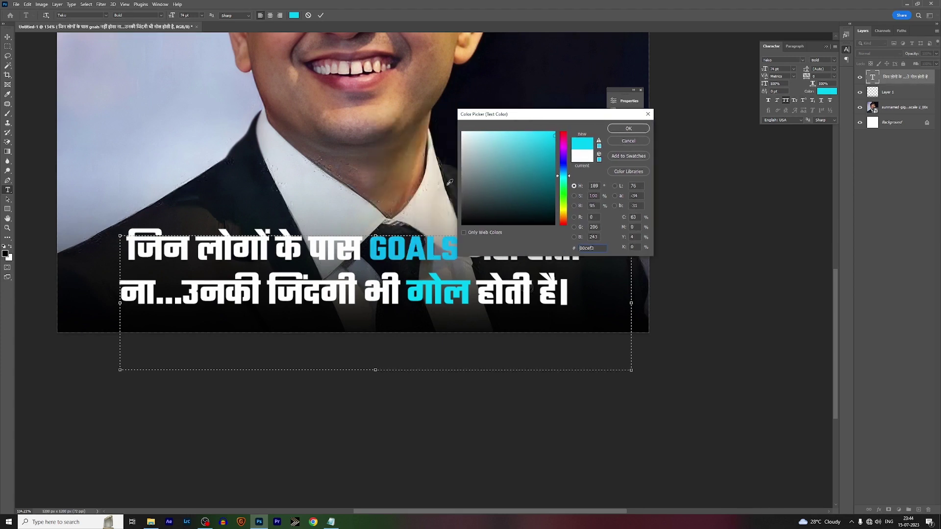
pyautogui.click(394, 242)
pyautogui.click(628, 128)
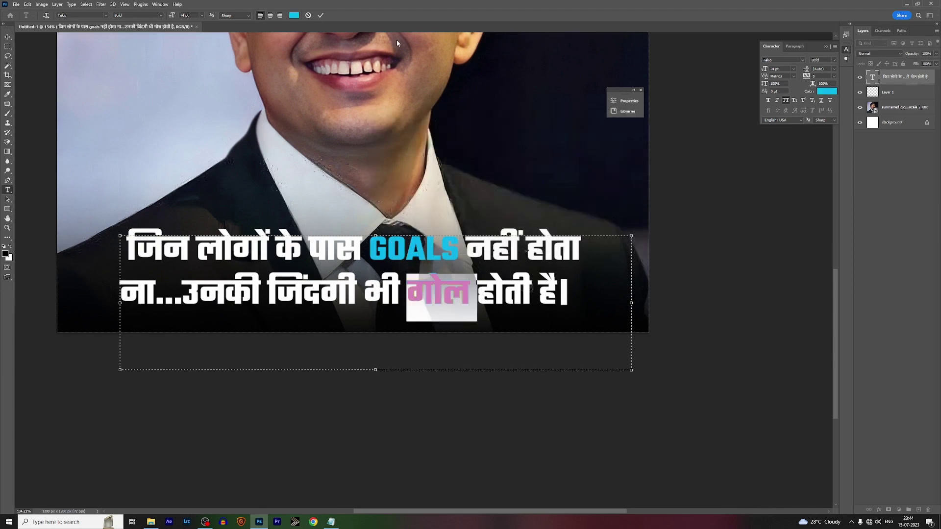
pyautogui.click(321, 15)
pyautogui.scroll(-8, 339, 466)
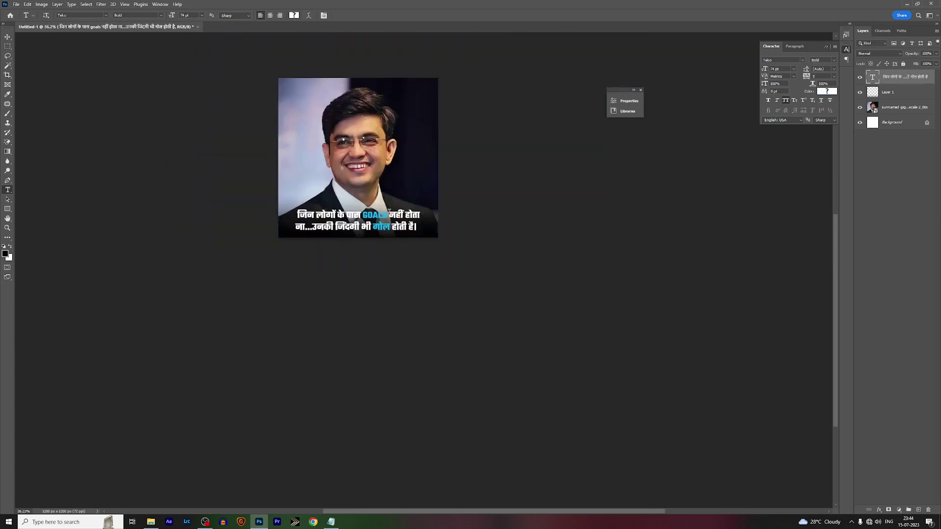
# - Add an opening quotation mark “ at the start of the Hindi quote
pyautogui.click(240, 354)
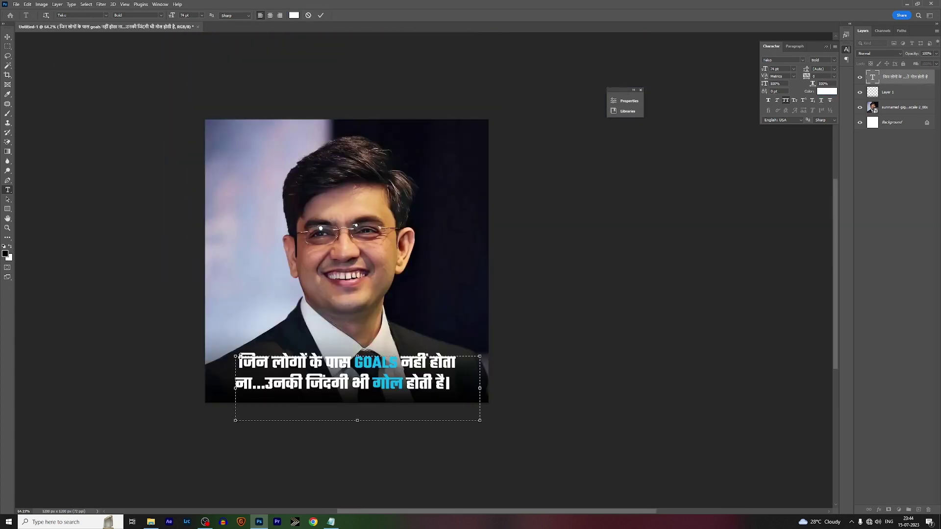
pyautogui.write('“')
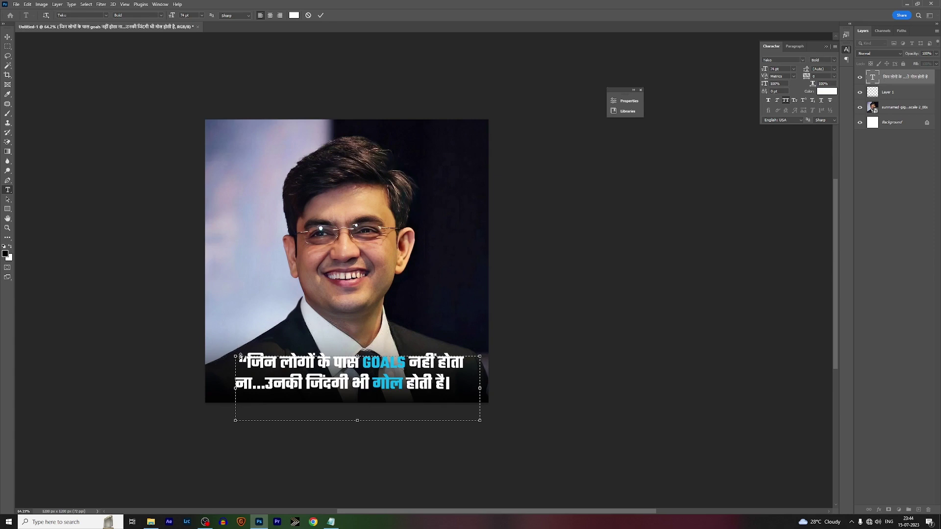
pyautogui.click(321, 16)
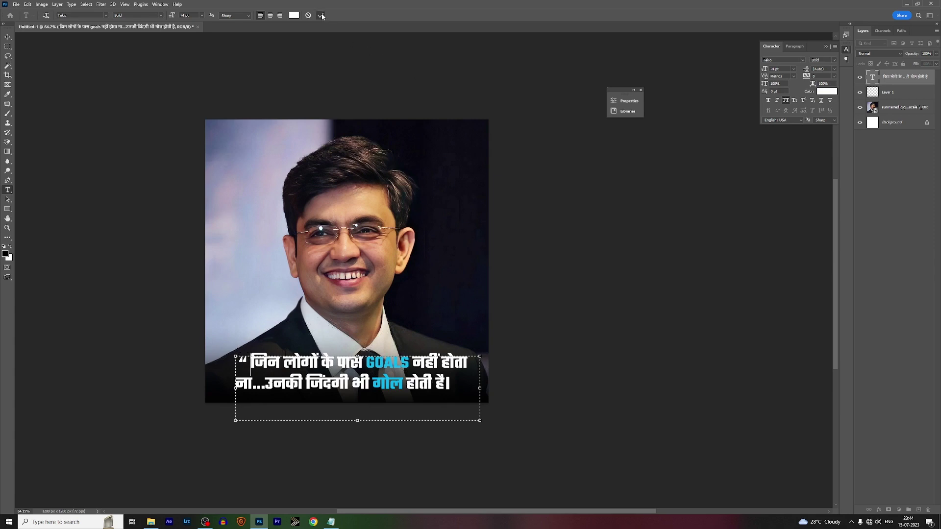
pyautogui.click(8, 37)
pyautogui.scroll(-2, 342, 308)
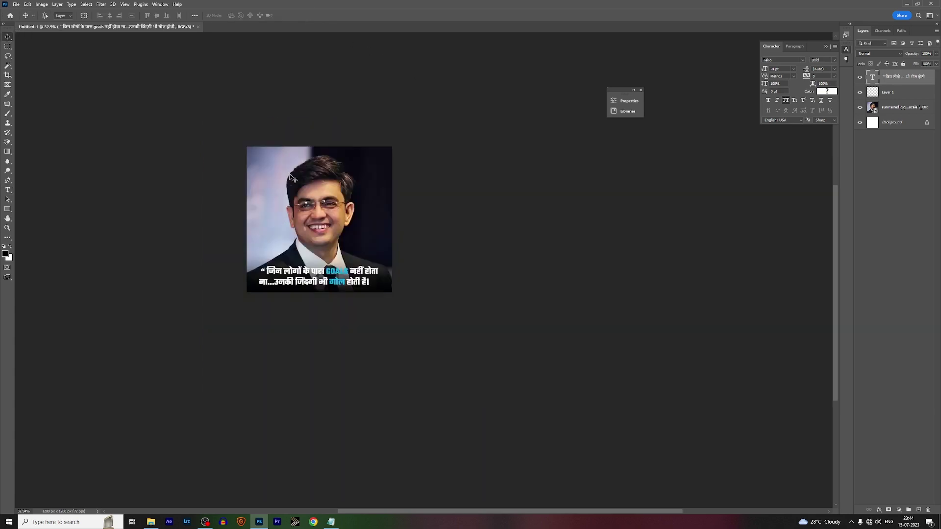
pyautogui.scroll(2, 311, 203)
pyautogui.scroll(2, 346, 222)
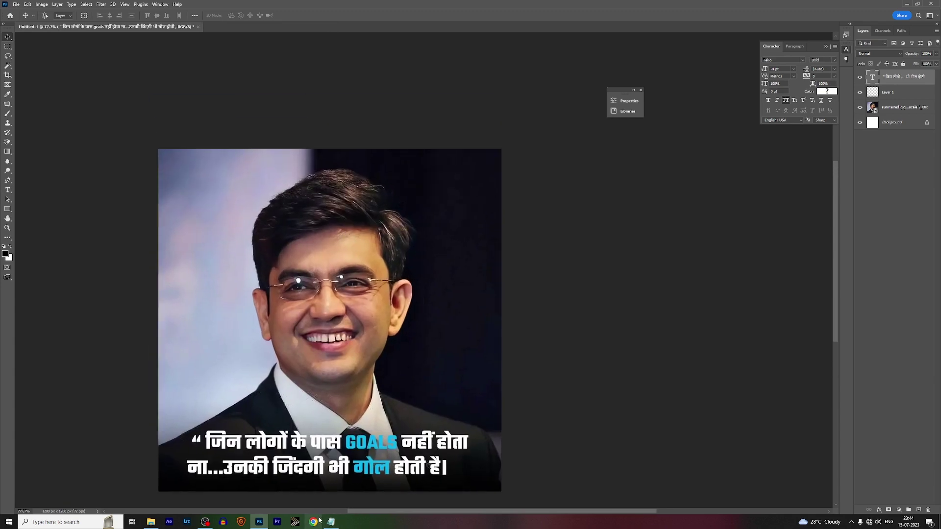
# - Place the Dablu-Production-Logo file on the poster, enlarged to about 217%
pyautogui.click(152, 522)
pyautogui.moveTo(123, 61)
pyautogui.mouseDown()
pyautogui.moveTo(229, 493)
pyautogui.moveTo(249, 205)
pyautogui.moveTo(330, 267)
pyautogui.mouseUp()
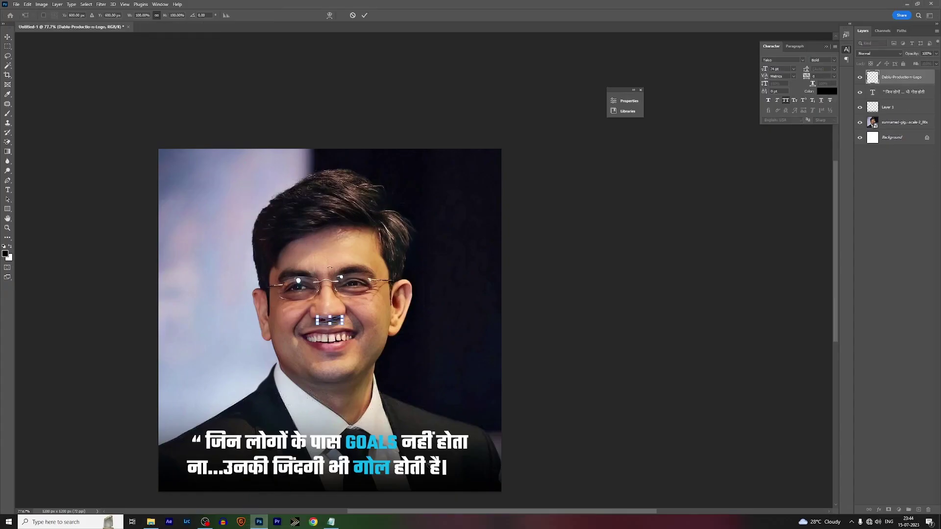
pyautogui.moveTo(345, 312)
pyautogui.mouseDown()
pyautogui.moveTo(370, 305)
pyautogui.moveTo(467, 173)
pyautogui.mouseUp()
pyautogui.click(365, 15)
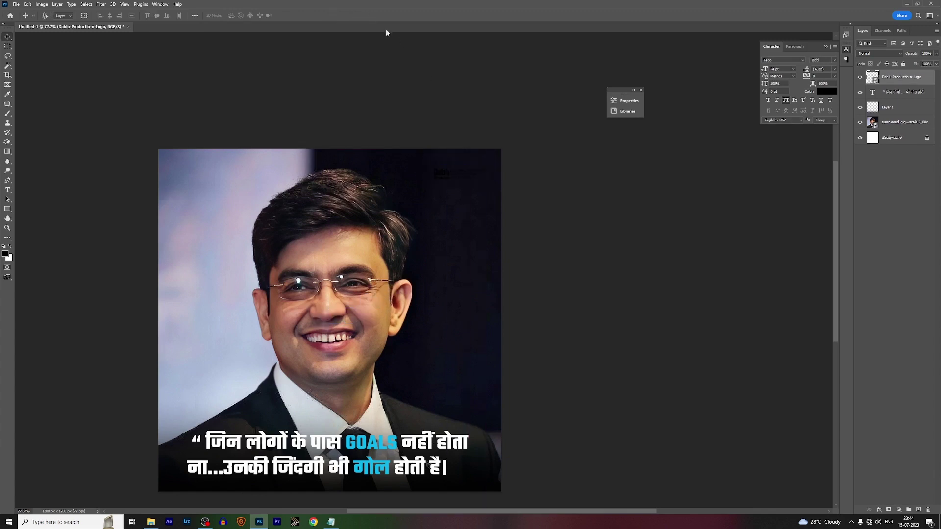
# - Turn the logo white with a Color Overlay layer effect
pyautogui.click(879, 510)
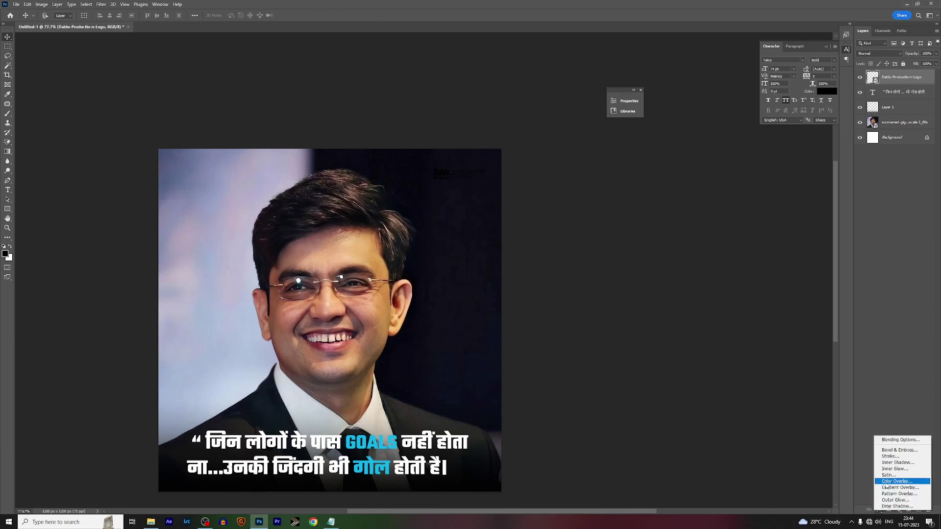
pyautogui.click(888, 482)
pyautogui.click(811, 192)
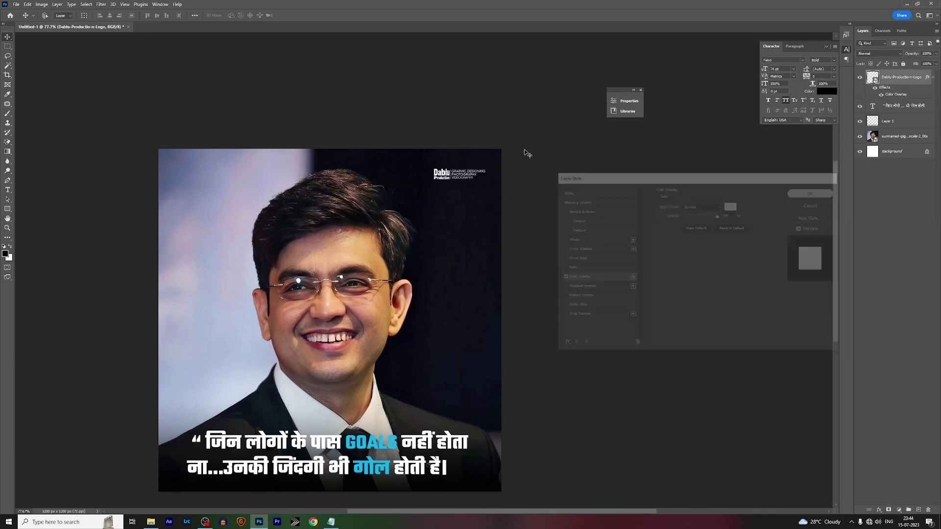
pyautogui.scroll(2, 464, 196)
pyautogui.scroll(4, 465, 196)
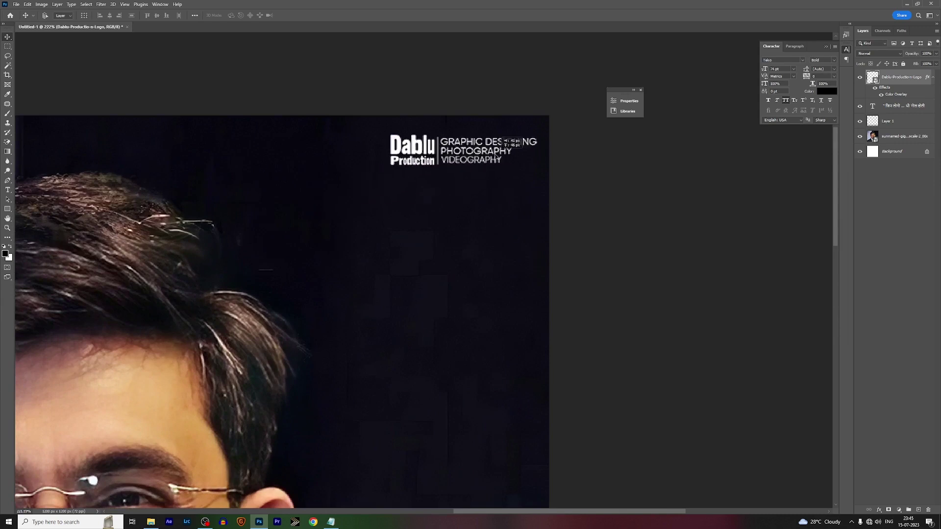
# - Move the logo into the portrait's top-right corner and shrink it to fit
pyautogui.moveTo(464, 196); pyautogui.dragTo(497, 152)
pyautogui.scroll(-4, 504, 185)
pyautogui.scroll(-1, 504, 186)
pyautogui.hotkey('ctrl', 't')
pyautogui.moveTo(454, 173); pyautogui.dragTo(451, 172)
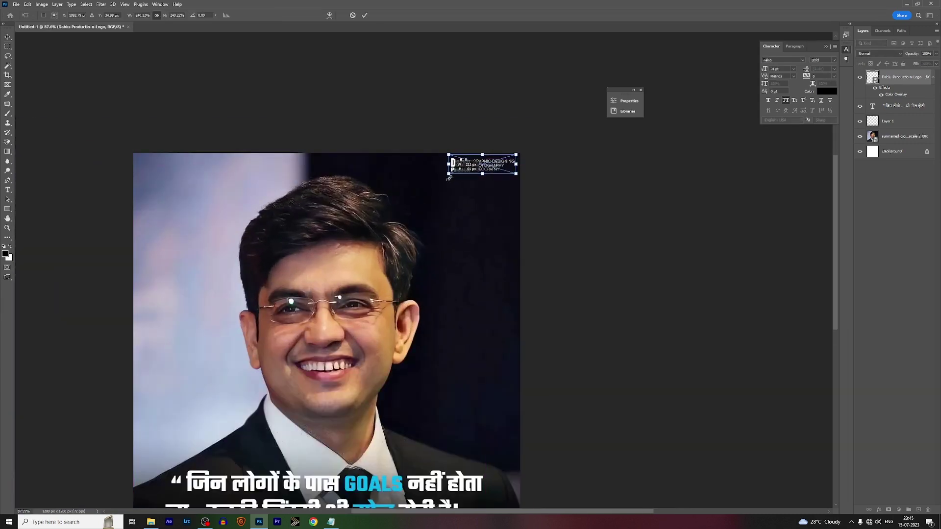
pyautogui.click(365, 16)
pyautogui.scroll(-4, 209, 199)
pyautogui.scroll(2, 223, 206)
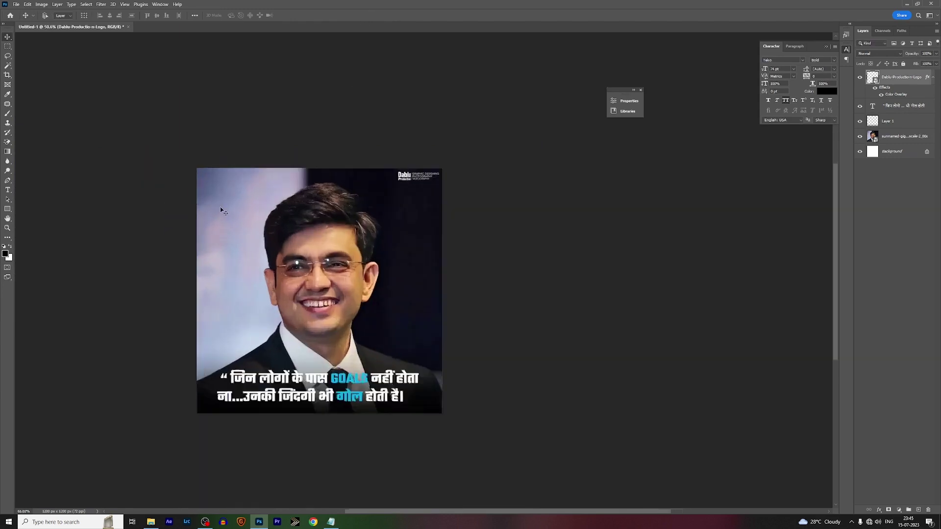
pyautogui.scroll(2, 219, 208)
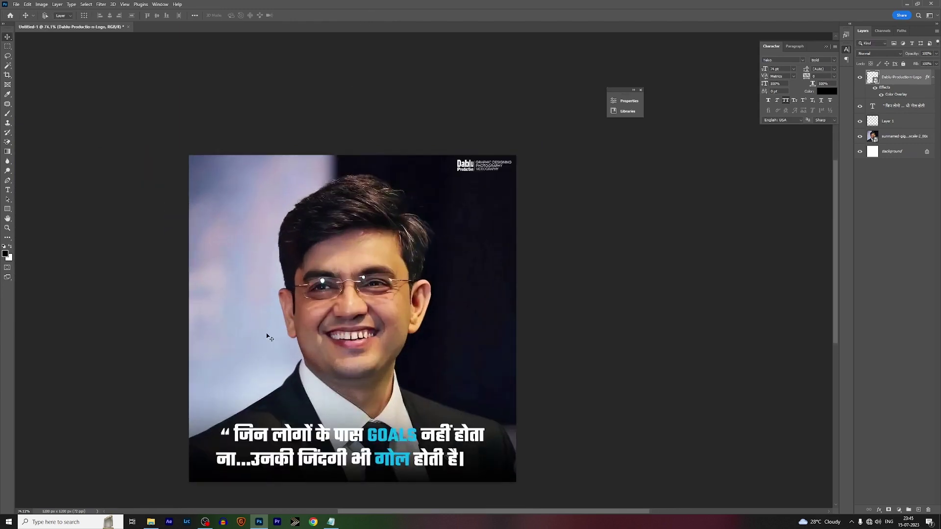
pyautogui.scroll(1, 294, 237)
pyautogui.scroll(1, 299, 240)
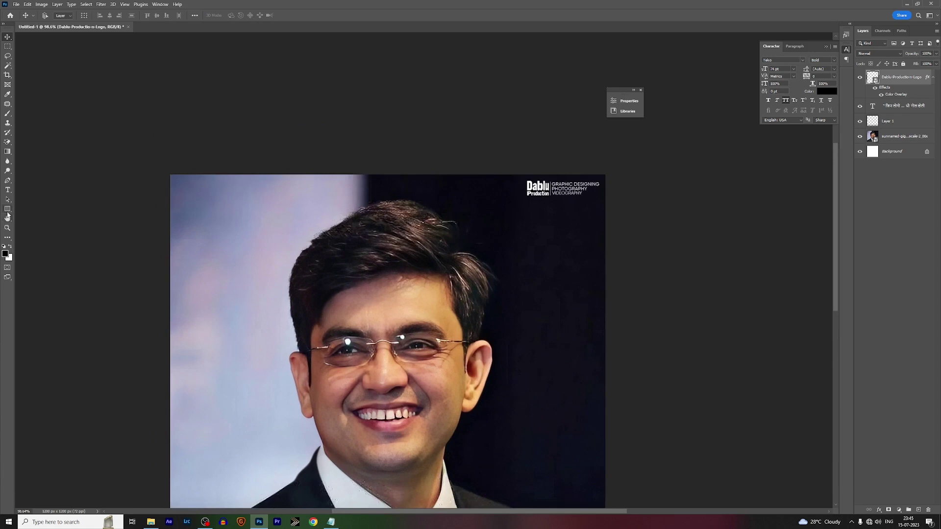
pyautogui.click(7, 211)
pyautogui.scroll(2, 169, 169)
# - Draw a small square at the photo's top-left corner and fill it with the GOALS cyan
pyautogui.moveTo(110, 143); pyautogui.dragTo(139, 163)
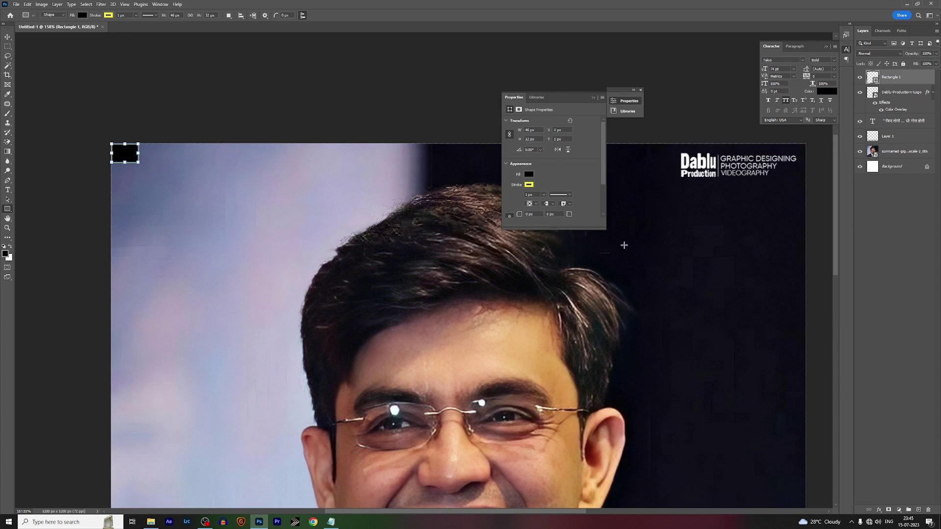
pyautogui.scroll(-4, 622, 245)
pyautogui.scroll(3, 452, 369)
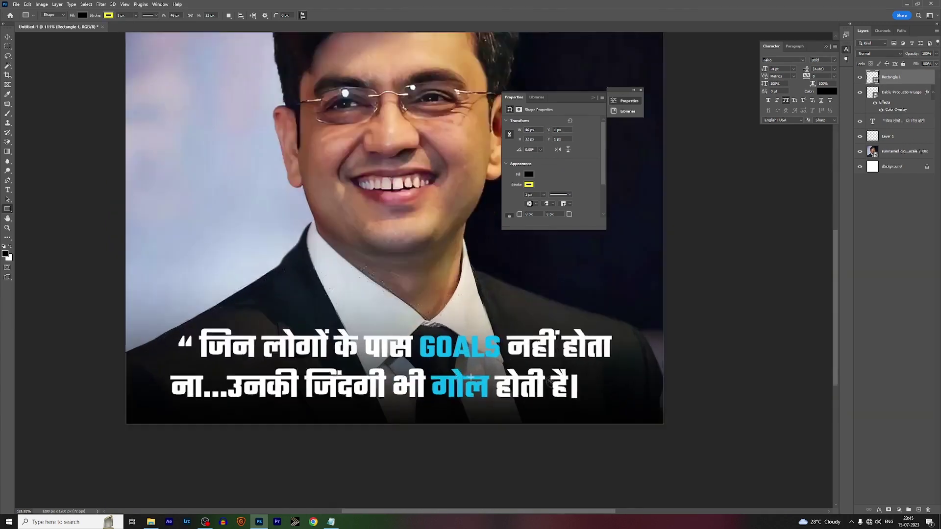
pyautogui.scroll(2, 452, 369)
pyautogui.doubleClick(874, 77)
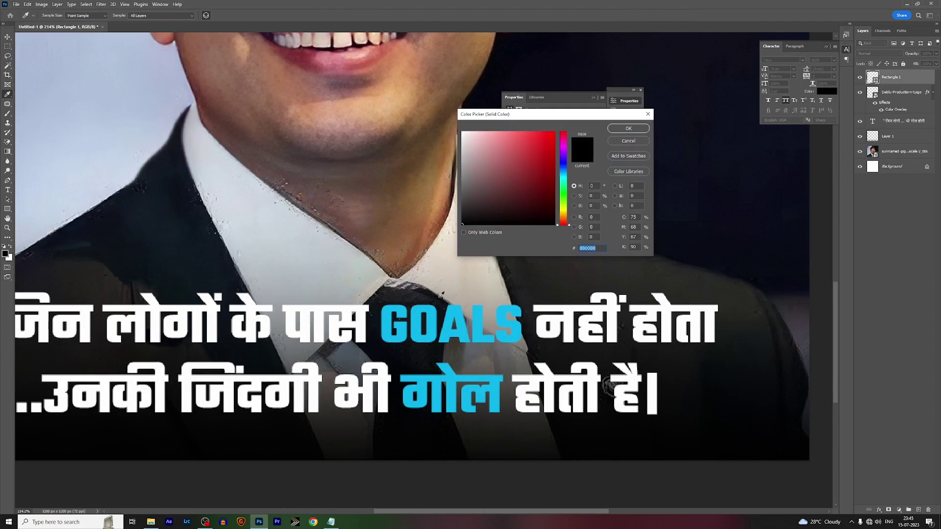
pyautogui.click(406, 309)
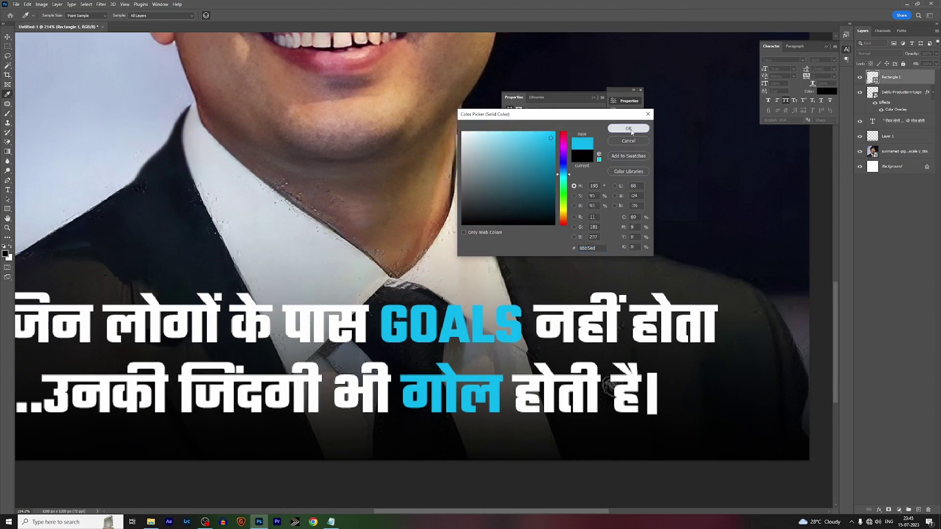
pyautogui.click(629, 128)
pyautogui.scroll(-5, 351, 216)
pyautogui.scroll(2, 389, 202)
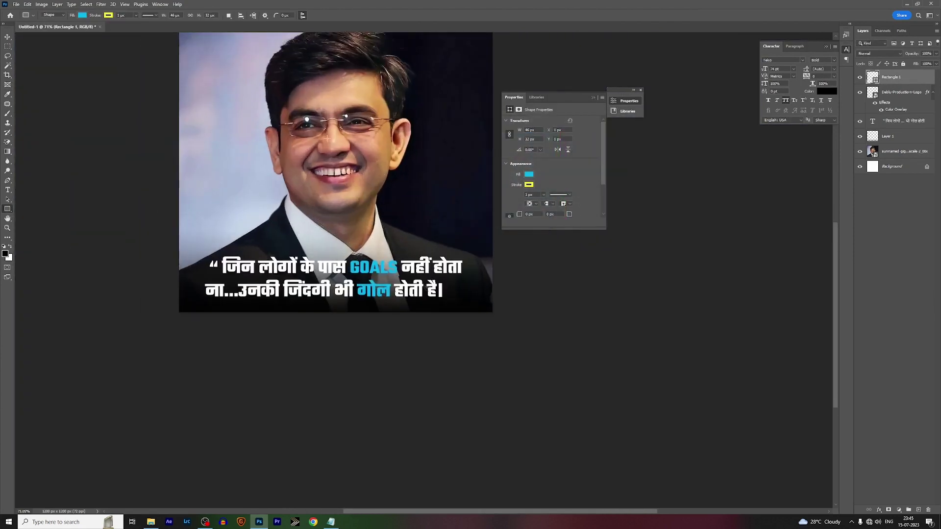
# - Remove the cyan square's outline by setting its stroke to none
pyautogui.click(109, 16)
pyautogui.click(65, 29)
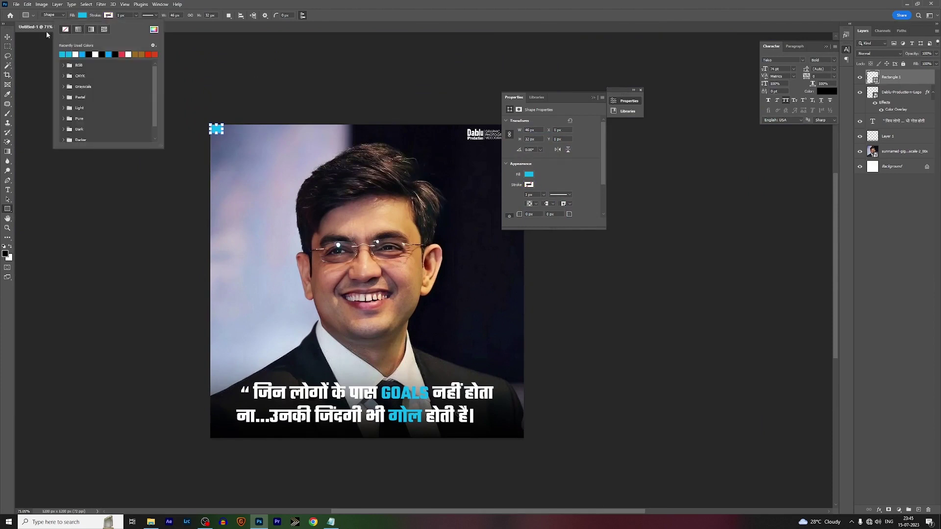
pyautogui.click(7, 36)
pyautogui.scroll(2, 275, 168)
pyautogui.click(8, 192)
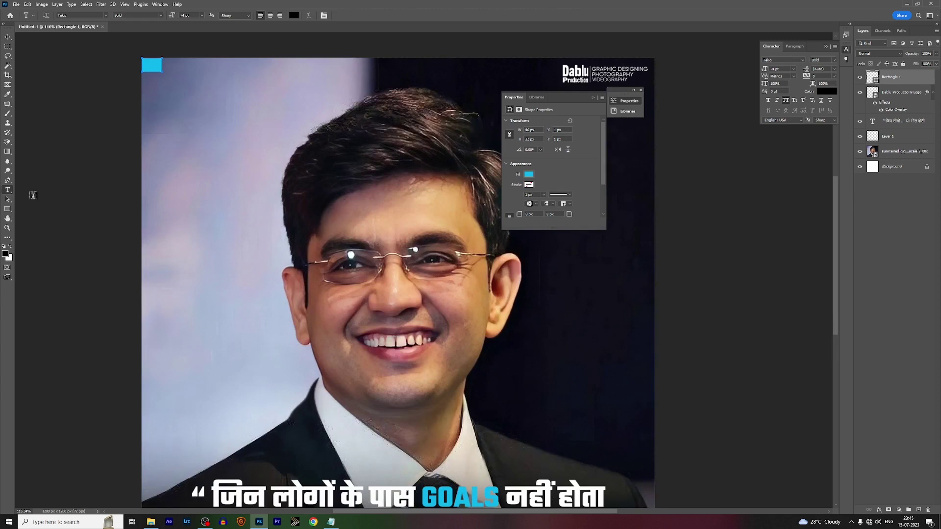
pyautogui.scroll(-3, 219, 230)
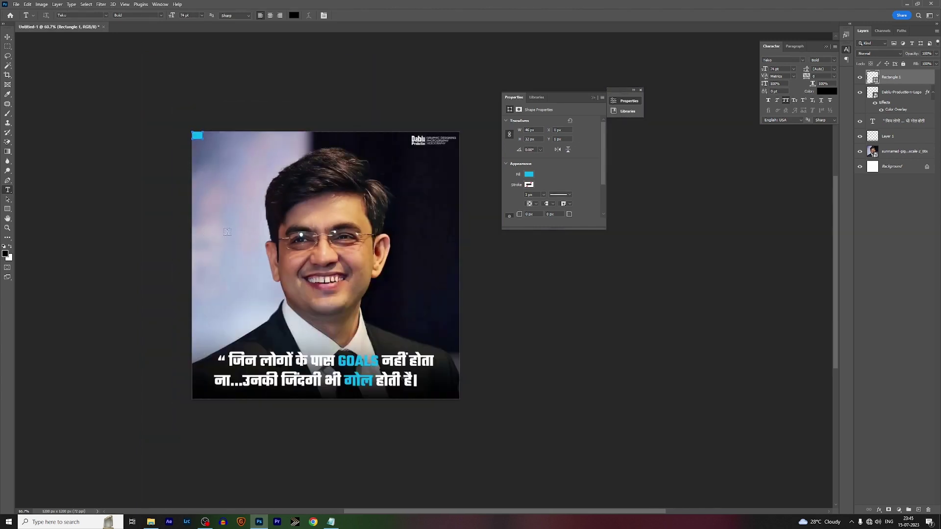
pyautogui.click(227, 231)
pyautogui.scroll(2, 313, 252)
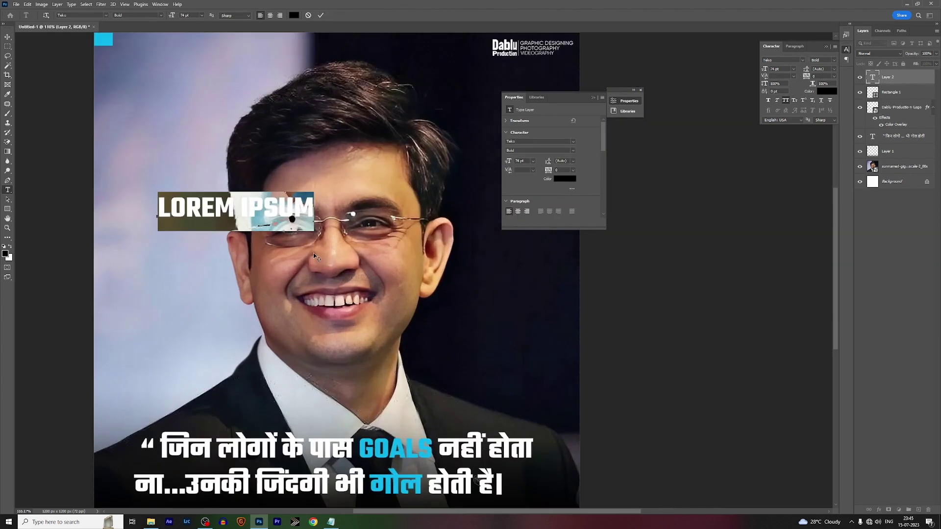
pyautogui.write('/WWW')
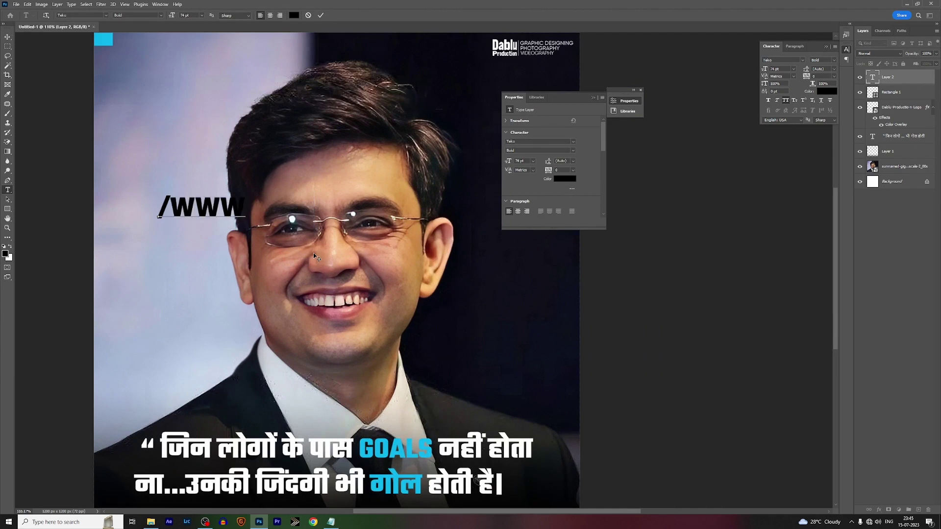
pyautogui.write('.D')
pyautogui.write('ABLUP')
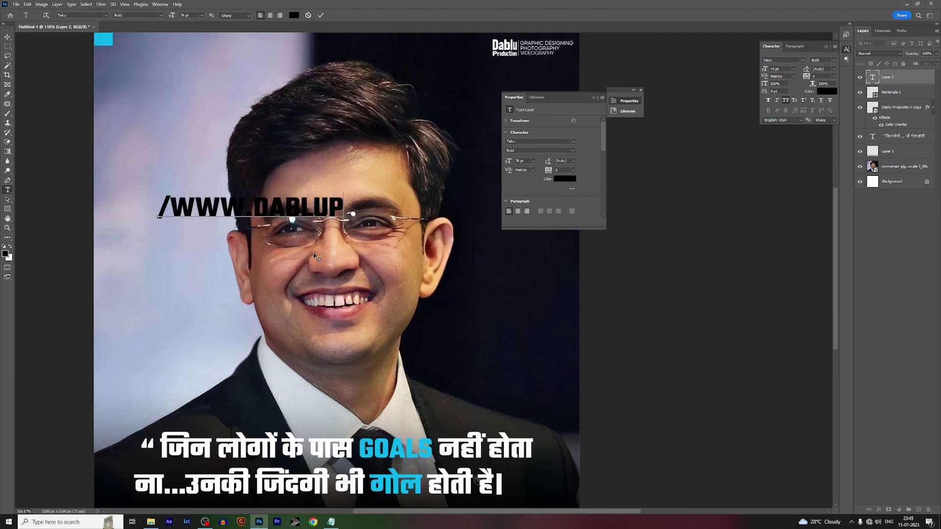
pyautogui.write('RODUCTION.CO')
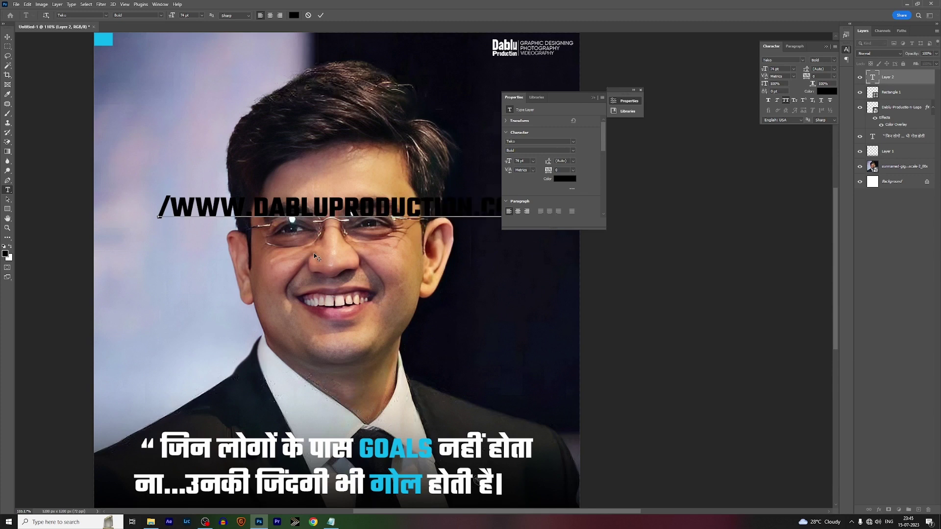
pyautogui.click(321, 15)
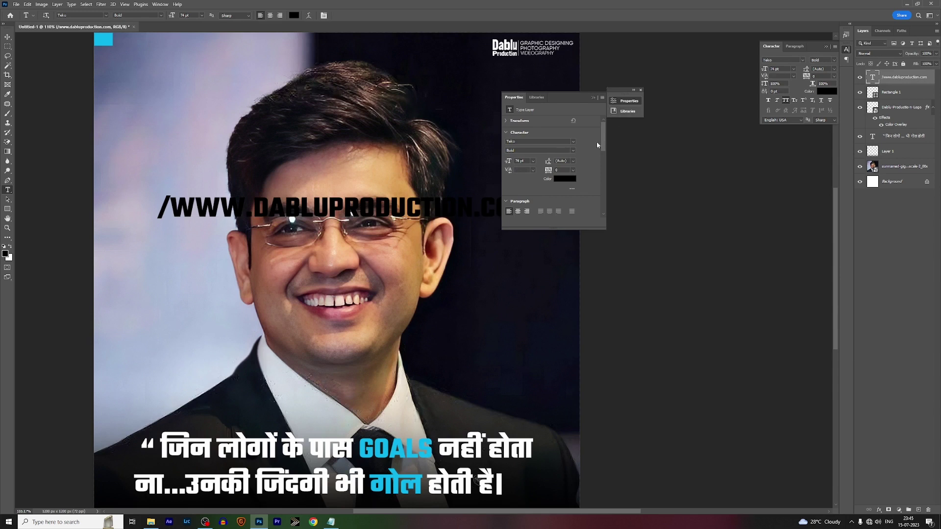
# - Change the website text's font to BankGothic
pyautogui.click(782, 59)
pyautogui.write('bank')
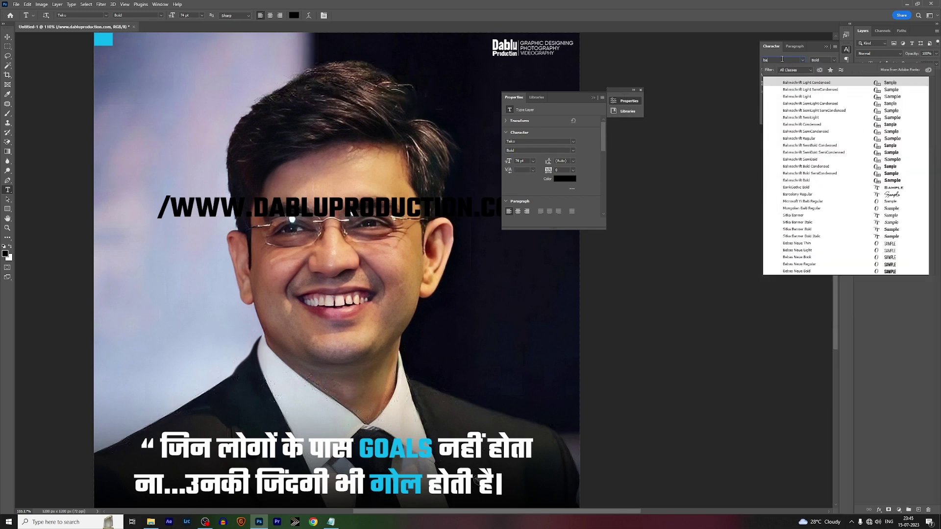
pyautogui.click(803, 83)
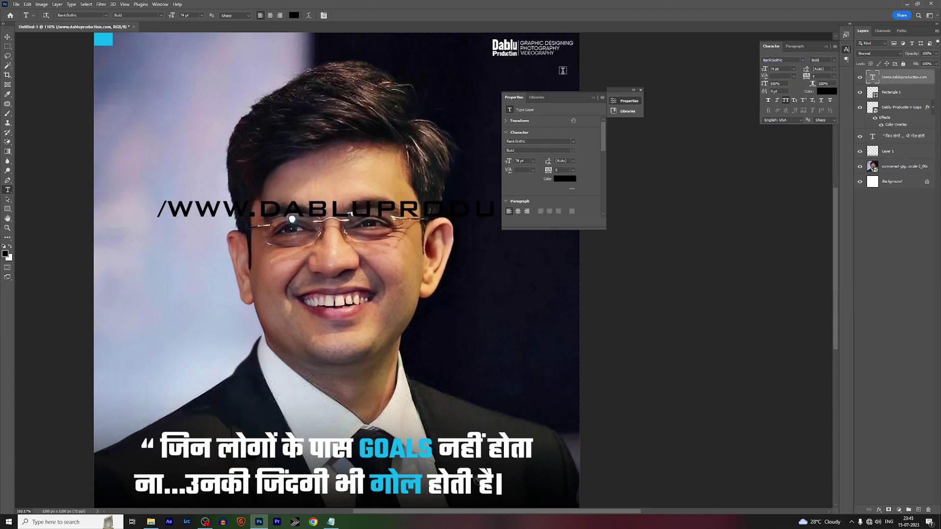
pyautogui.click(592, 99)
# - Rotate the website text to run vertically and move it to the photo's left edge
pyautogui.press('v')
pyautogui.scroll(-6, 395, 255)
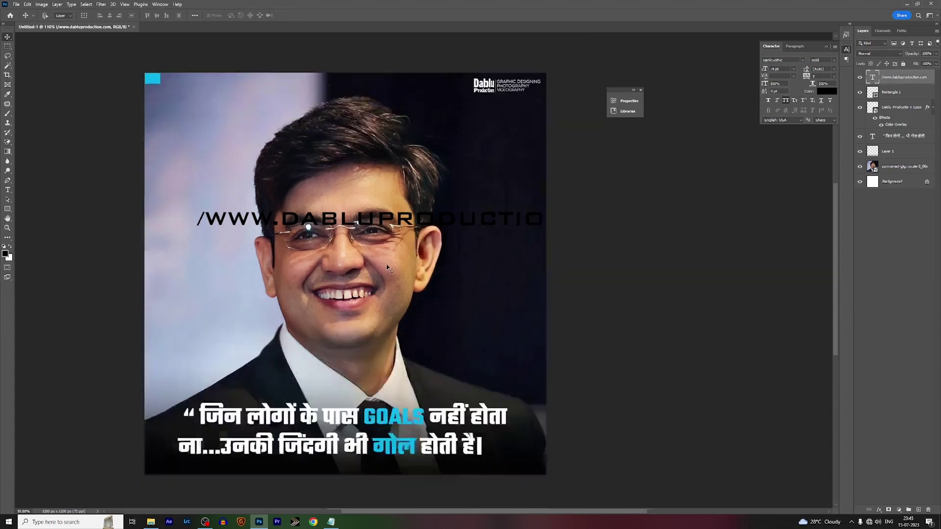
pyautogui.hotkey('ctrl', 't')
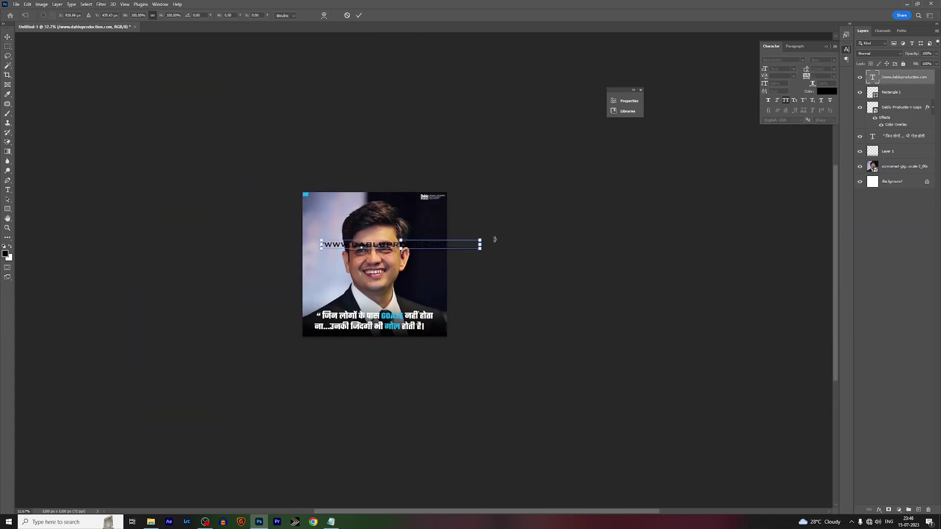
pyautogui.moveTo(494, 238); pyautogui.dragTo(401, 162)
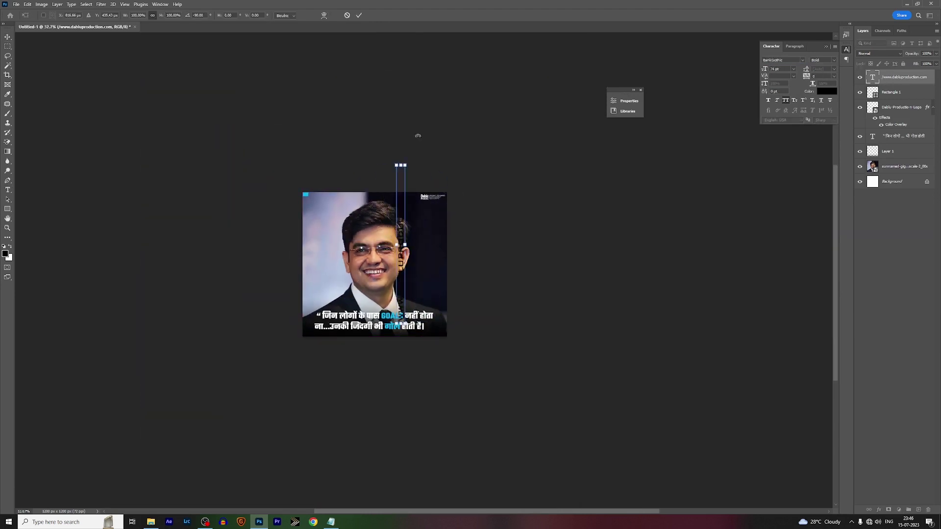
pyautogui.press('Return')
pyautogui.scroll(3, 402, 262)
pyautogui.moveTo(403, 263); pyautogui.dragTo(276, 211)
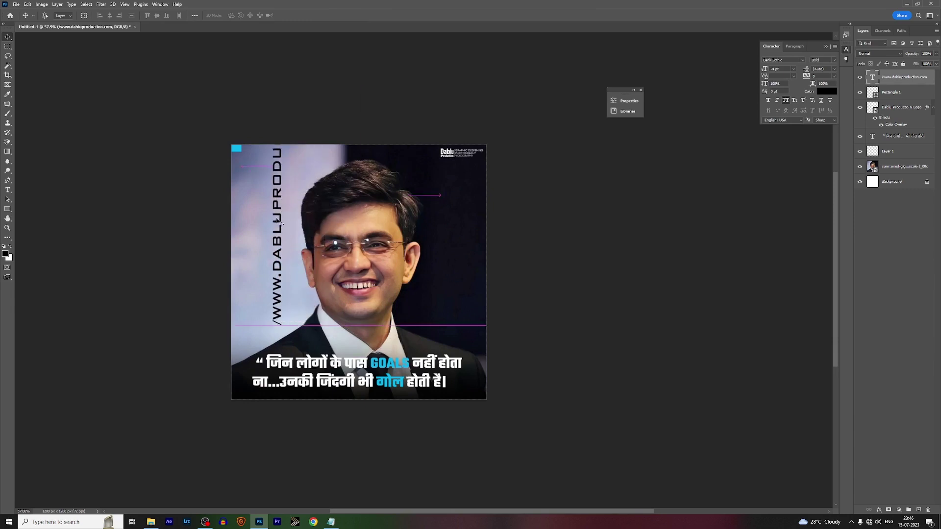
# - Delete the leading slash from the website text
pyautogui.click(8, 189)
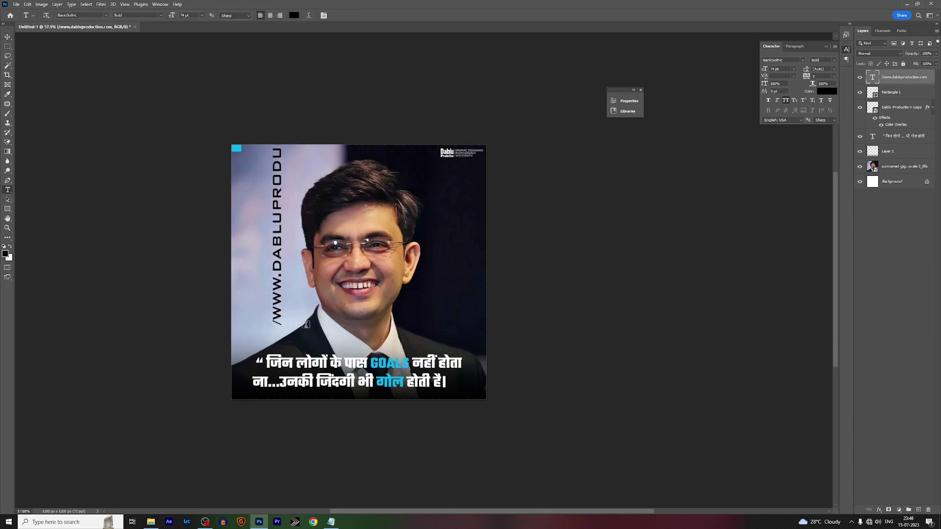
pyautogui.click(276, 319)
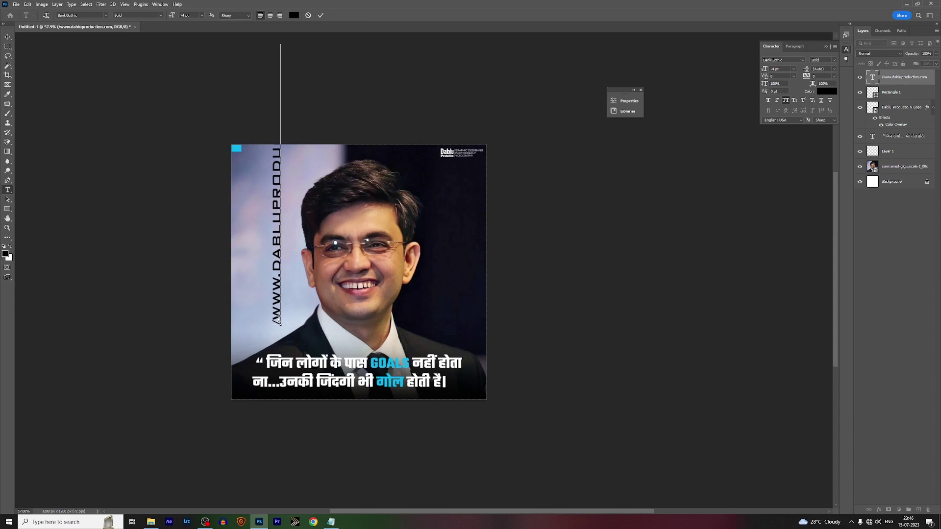
pyautogui.press('BackSpace')
pyautogui.click(319, 16)
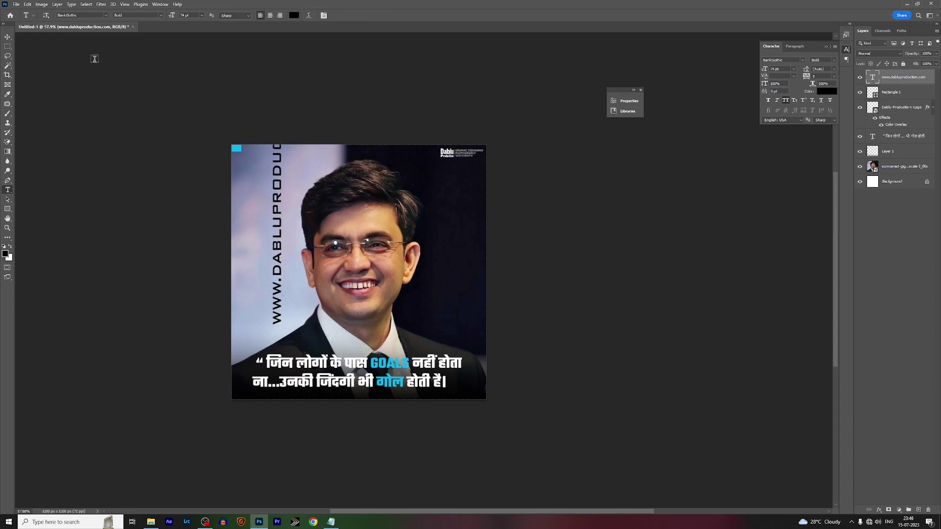
# - Scale the vertical website text down to about a third of its size
pyautogui.click(7, 37)
pyautogui.hotkey('ctrl', 't')
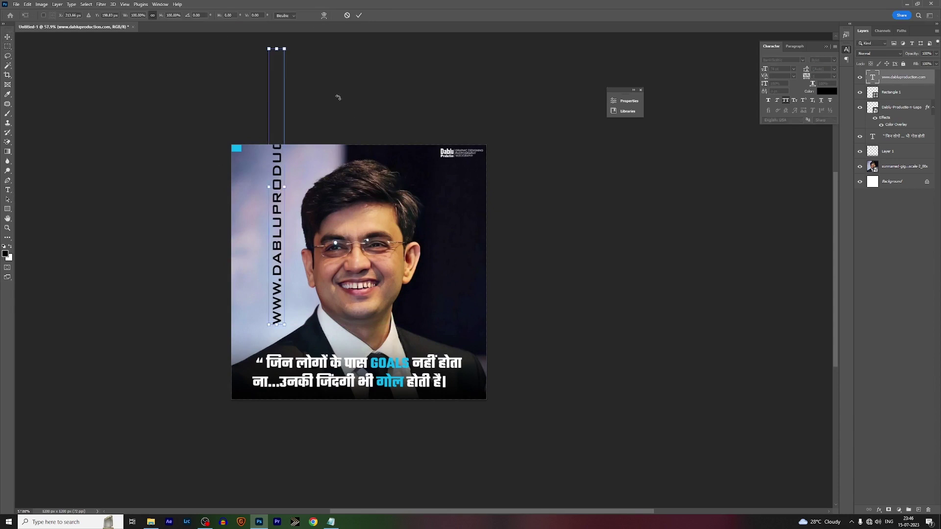
pyautogui.moveTo(288, 50); pyautogui.dragTo(305, 165)
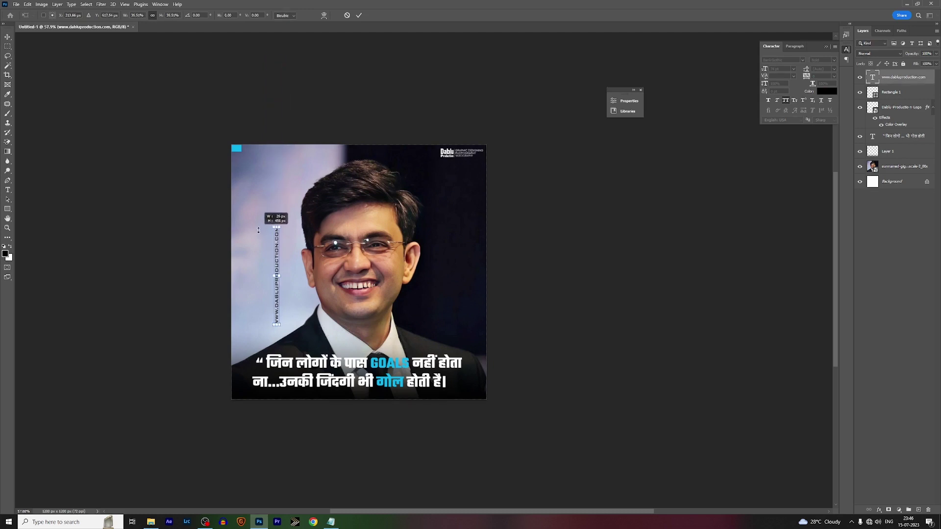
pyautogui.click(359, 16)
pyautogui.scroll(3, 291, 252)
pyautogui.scroll(-2, 289, 267)
pyautogui.scroll(2, 288, 266)
pyautogui.scroll(1, 290, 264)
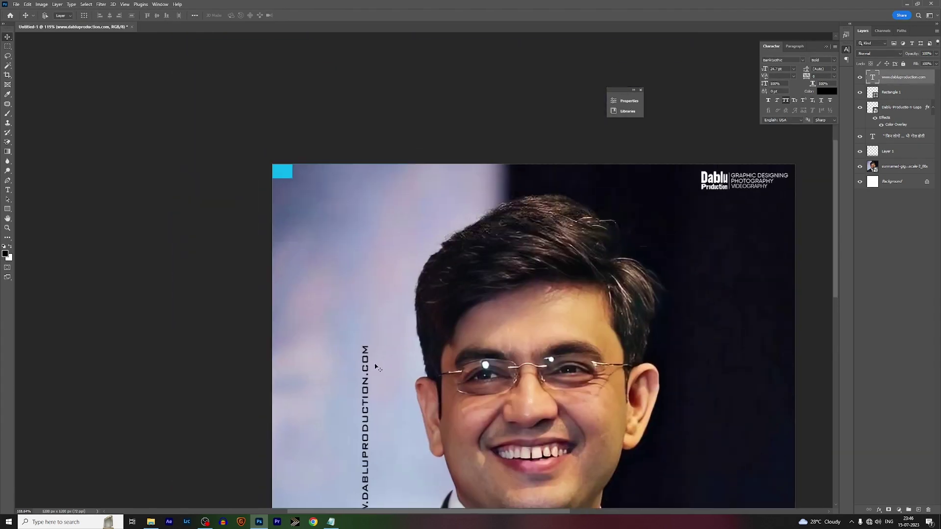
# - Position the website text directly under the cyan square
pyautogui.moveTo(289, 265); pyautogui.dragTo(283, 204)
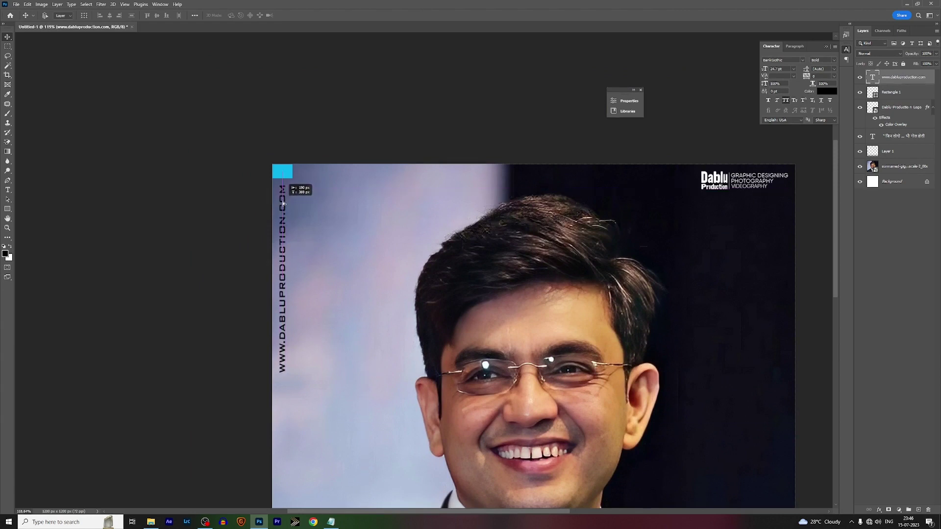
pyautogui.scroll(-3, 294, 211)
pyautogui.scroll(-2, 309, 215)
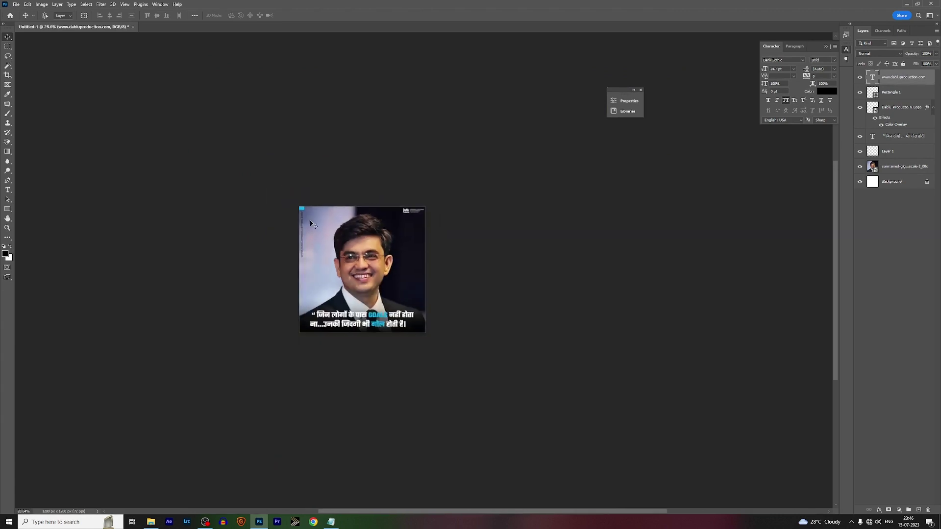
pyautogui.scroll(4, 316, 230)
pyautogui.scroll(-3, 294, 211)
pyautogui.hscroll(3, 294, 211)
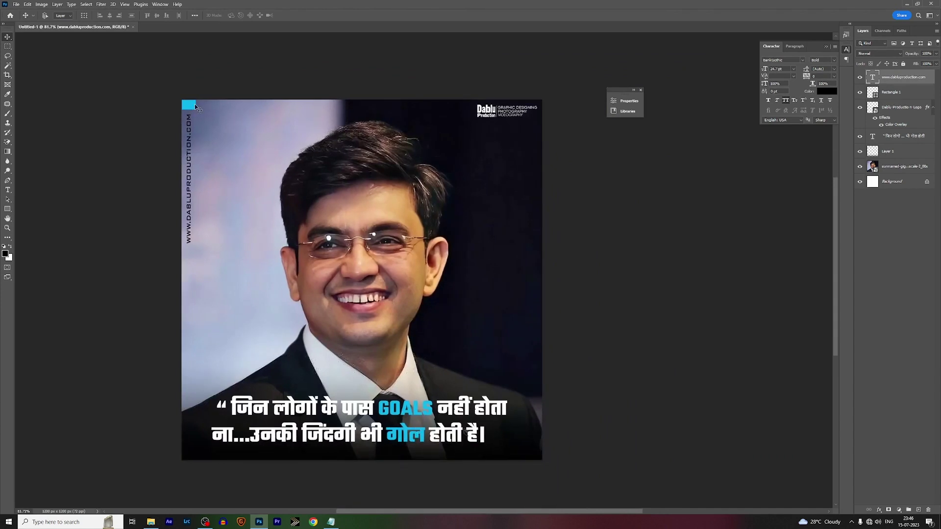
pyautogui.scroll(-2, 203, 196)
pyautogui.scroll(2, 202, 175)
pyautogui.scroll(-2, 201, 175)
pyautogui.scroll(1, 360, 184)
pyautogui.moveTo(360, 184); pyautogui.dragTo(355, 220)
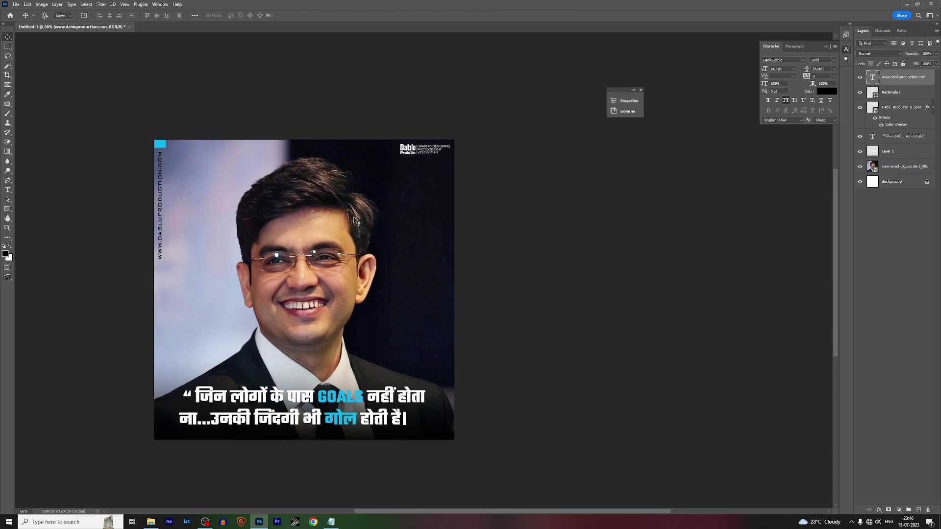
# - Merge the website text, cyan rectangle and logo layers into one layer
pyautogui.click(860, 77)
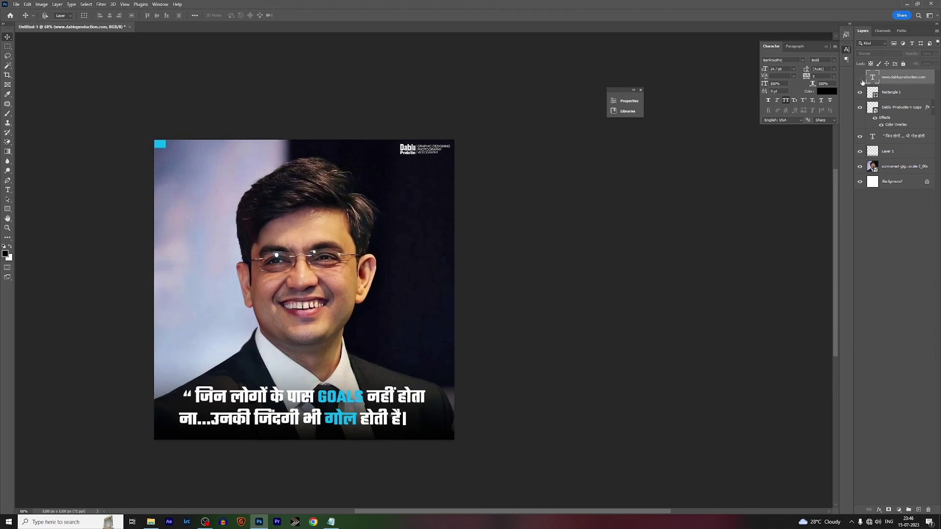
pyautogui.click(860, 77)
pyautogui.click(860, 92)
pyautogui.click(860, 93)
pyautogui.click(909, 105)
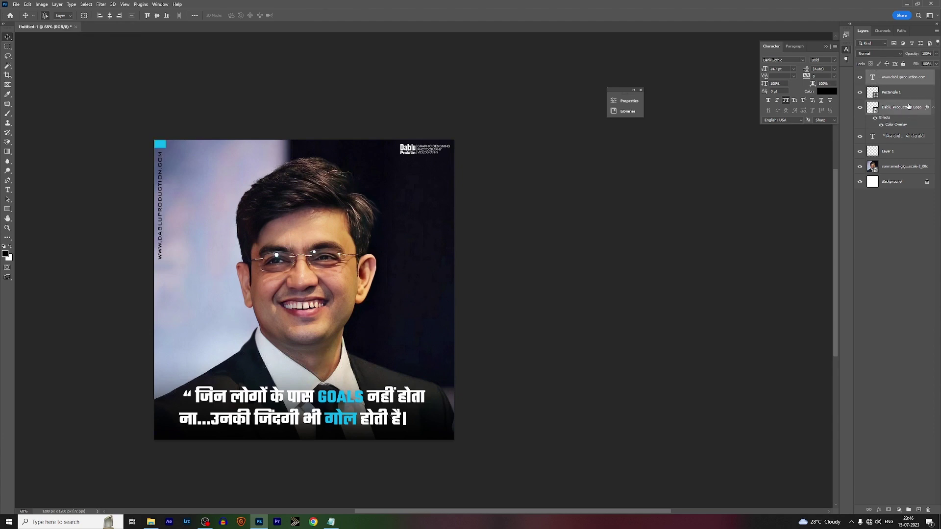
pyautogui.keyDown('ctrl'); pyautogui.click(907, 97); pyautogui.keyUp('ctrl')
pyautogui.hotkey('ctrl', 'e')
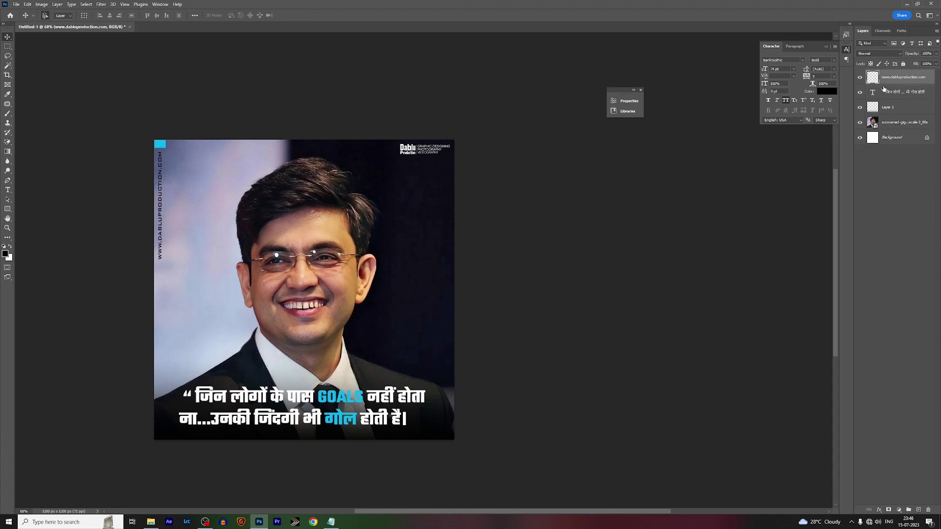
# - Rename the merged layer to 'shape'
pyautogui.click(859, 77)
pyautogui.click(860, 77)
pyautogui.click(860, 77)
pyautogui.click(860, 77)
pyautogui.doubleClick(897, 77)
pyautogui.write('l')
pyautogui.write('e')
pyautogui.press('Return')
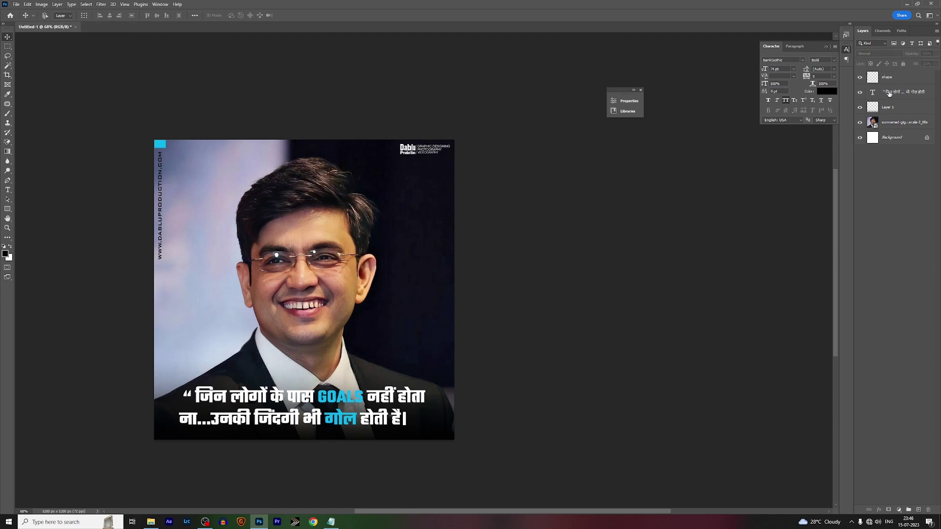
pyautogui.click(864, 94)
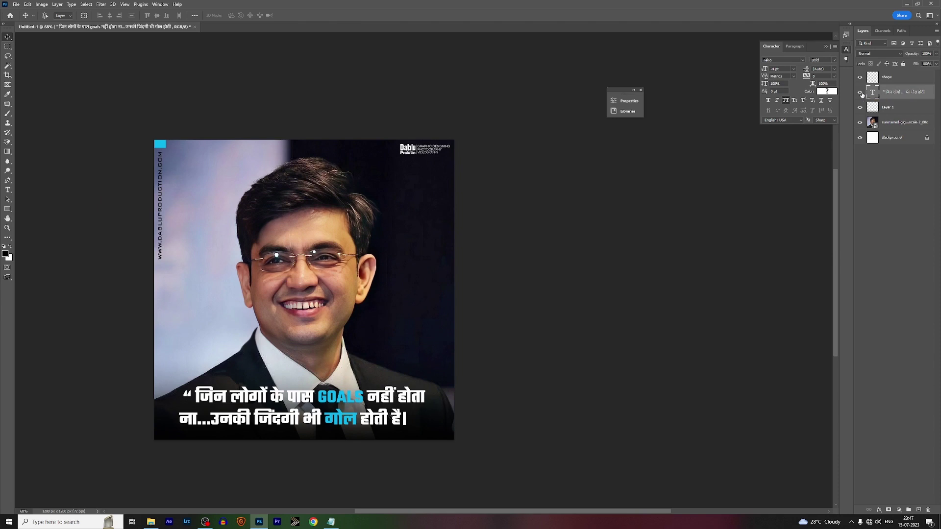
# - Hide the quote text, photo and background layers and rename Layer 1 to 'shadow'
pyautogui.click(861, 93)
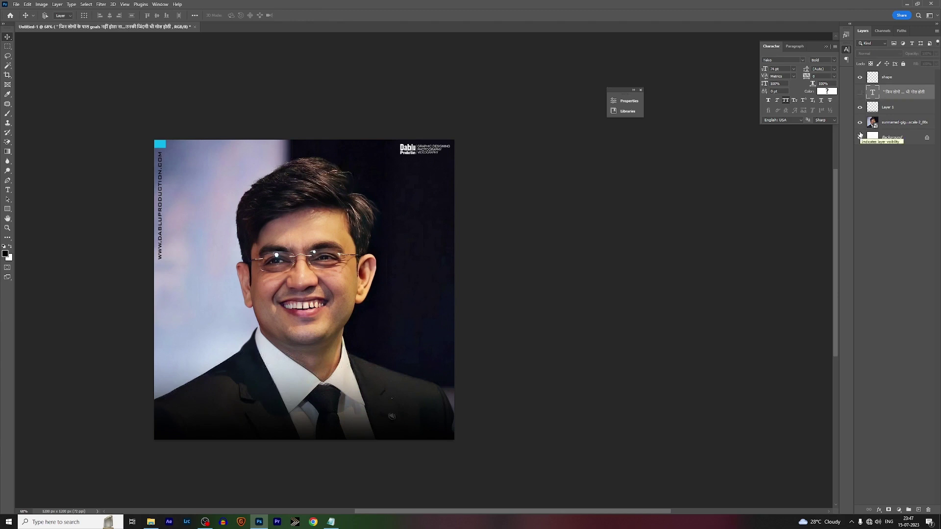
pyautogui.click(860, 123)
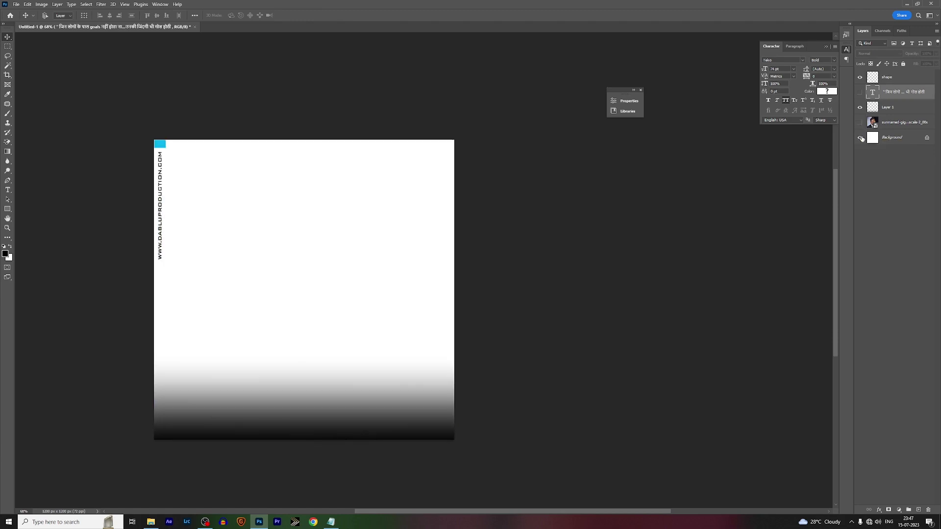
pyautogui.click(860, 138)
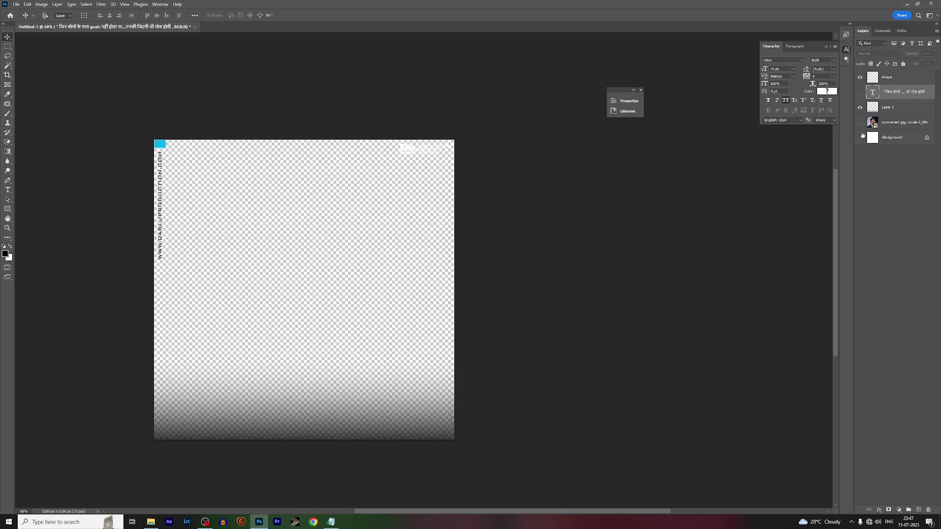
pyautogui.click(893, 109)
pyautogui.doubleClick(887, 108)
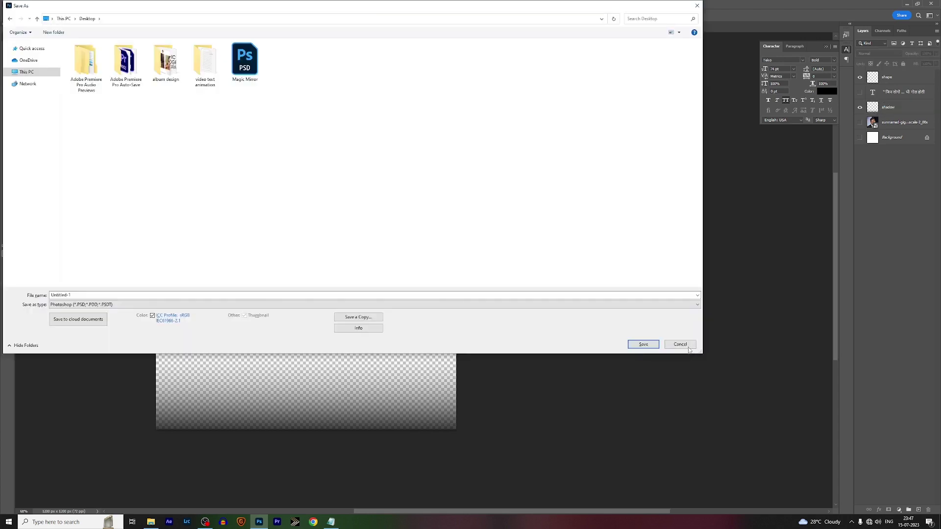
pyautogui.write('shadow')
pyautogui.click(897, 170)
# - Delete the Background, photo and quote text layers, leaving only shape and shadow
pyautogui.click(900, 142)
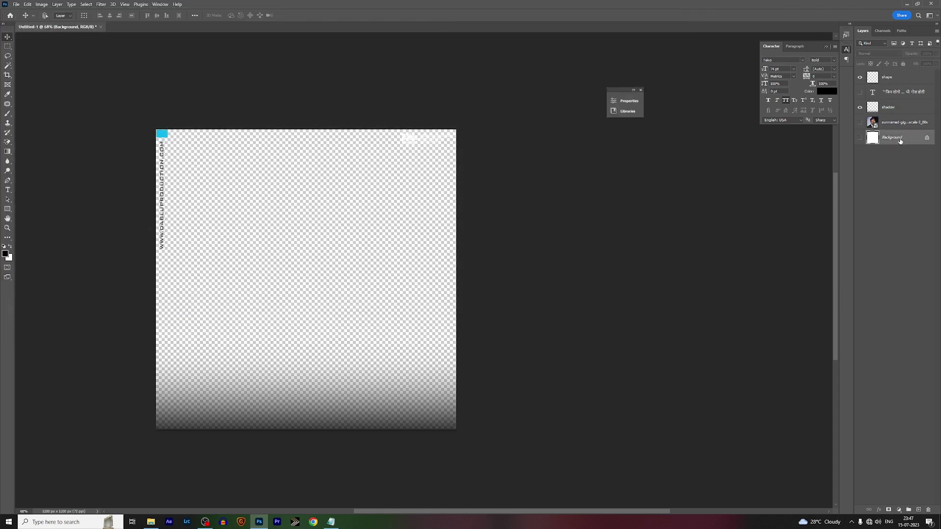
pyautogui.press('Delete')
pyautogui.press('Delete')
pyautogui.click(898, 96)
pyautogui.press('Delete')
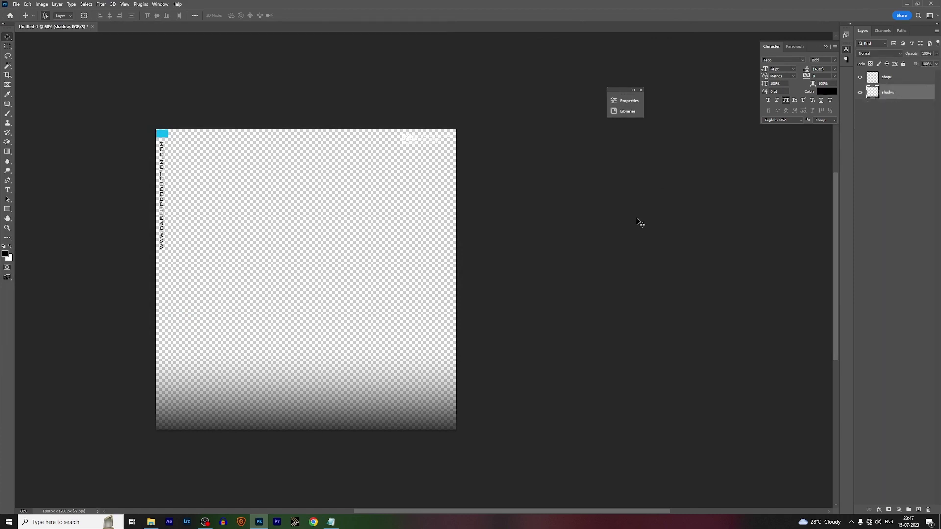
pyautogui.hotkey('ctrl', 's')
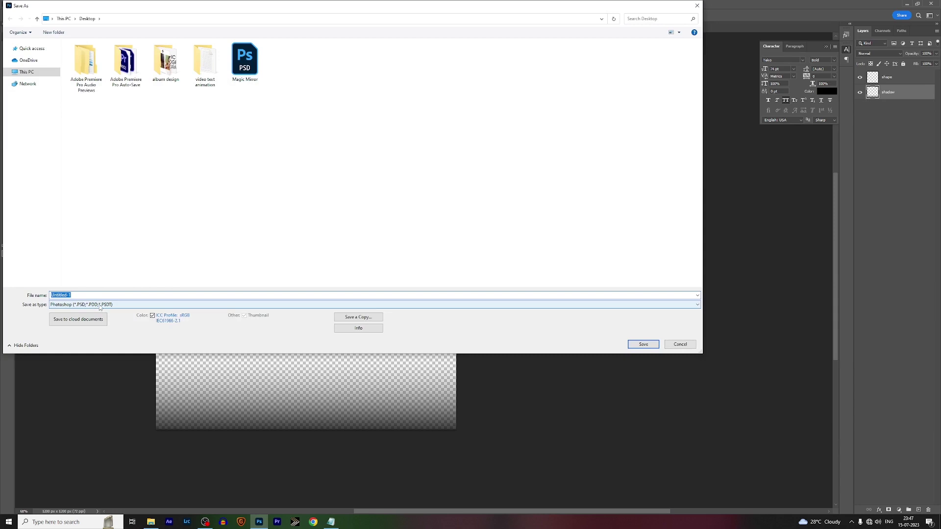
# - Save the two-layer overlay as demo.psd in Photoshop format
pyautogui.click(26, 72)
pyautogui.doubleClick(85, 294)
pyautogui.write('demo')
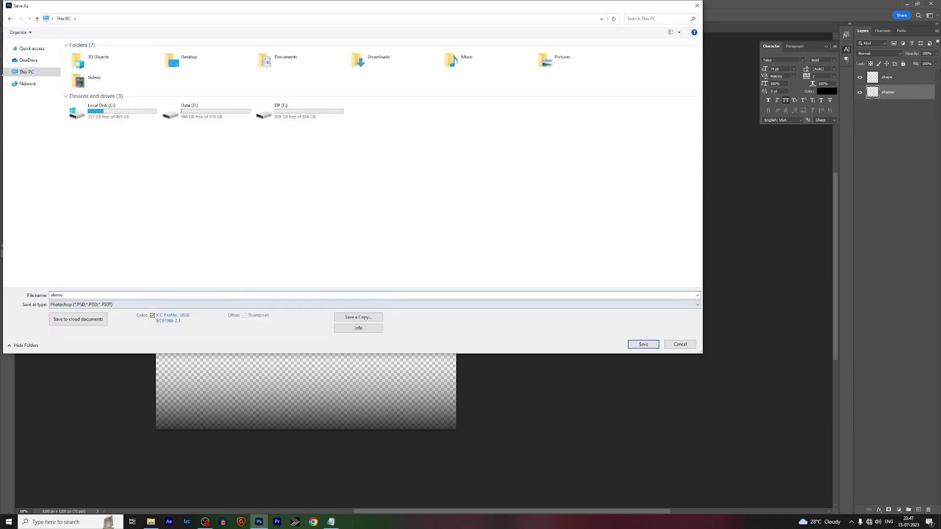
pyautogui.click(639, 345)
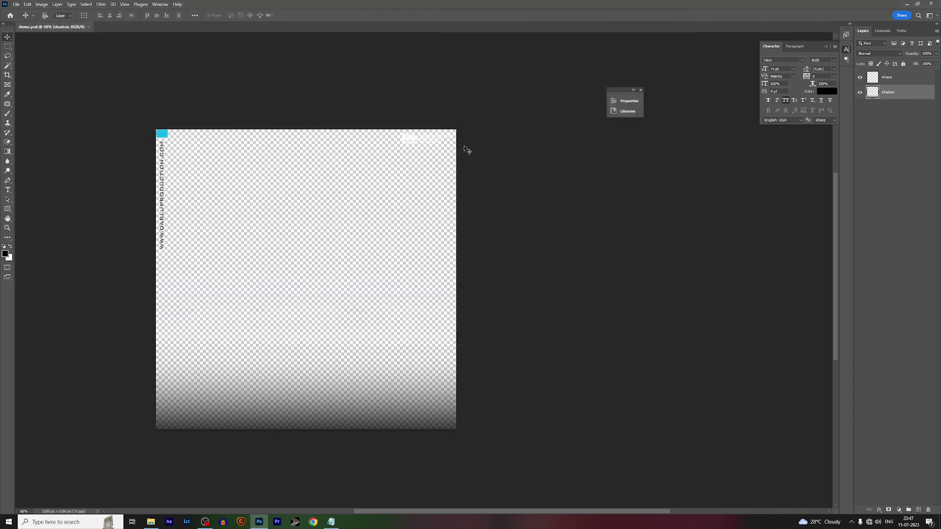
pyautogui.click(278, 522)
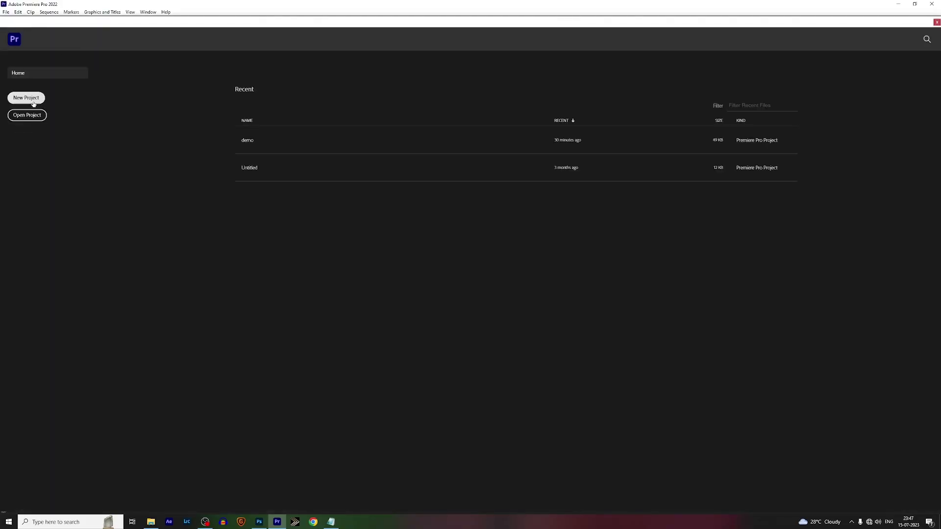
# - Create a new Premiere Pro project stored on the Desktop
pyautogui.click(34, 101)
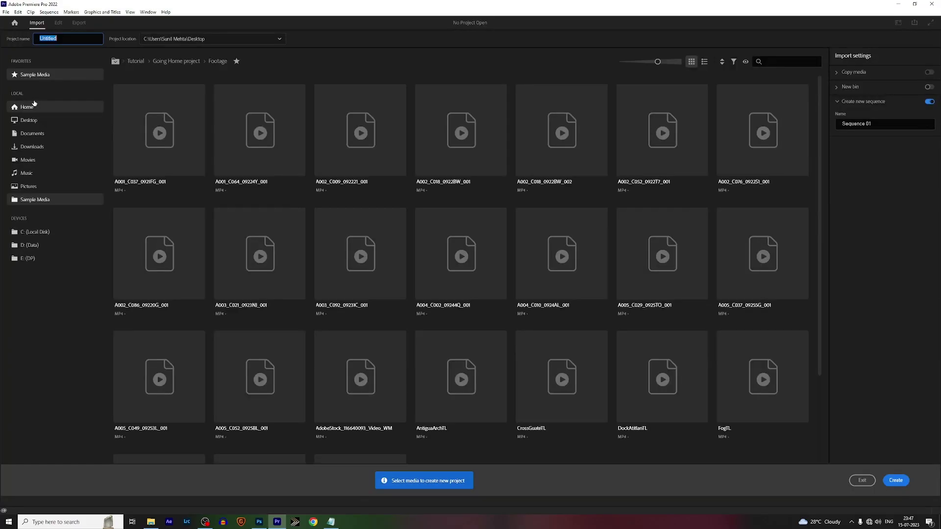
pyautogui.click(275, 39)
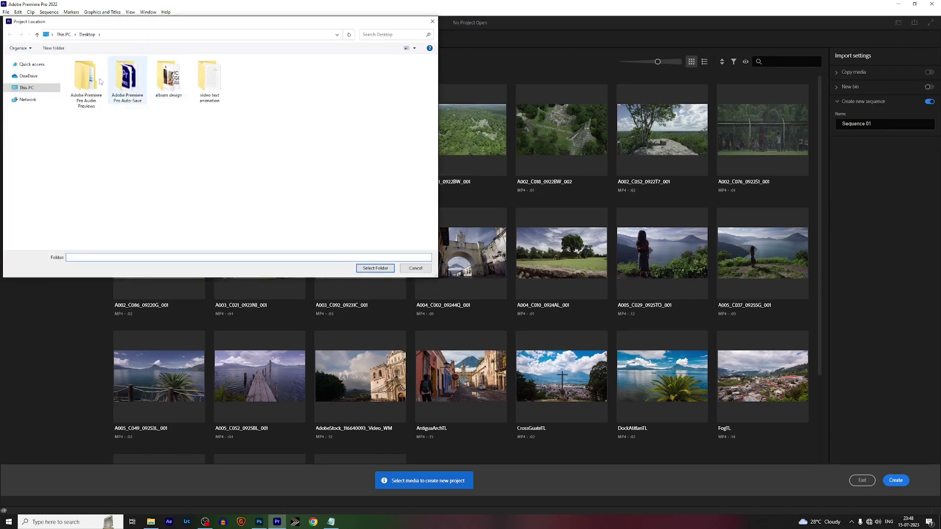
pyautogui.click(28, 87)
pyautogui.click(188, 75)
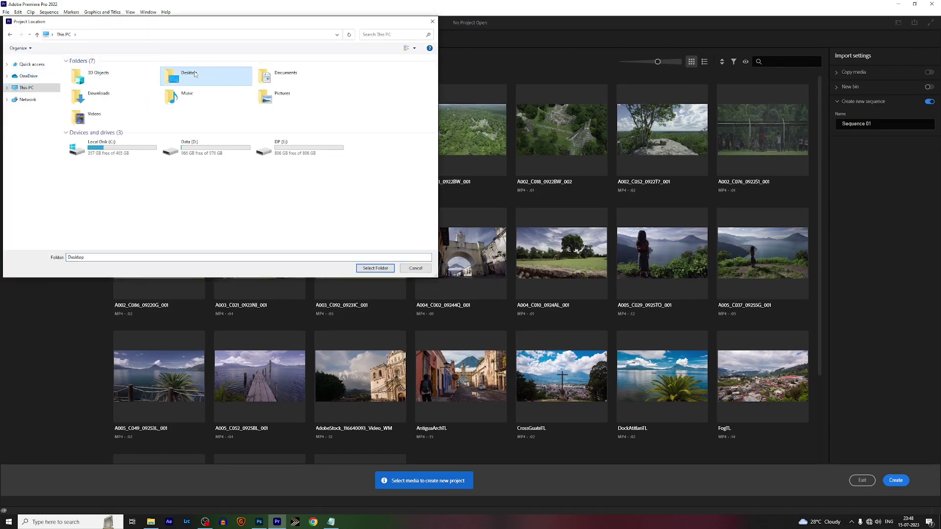
pyautogui.click(376, 268)
pyautogui.click(889, 480)
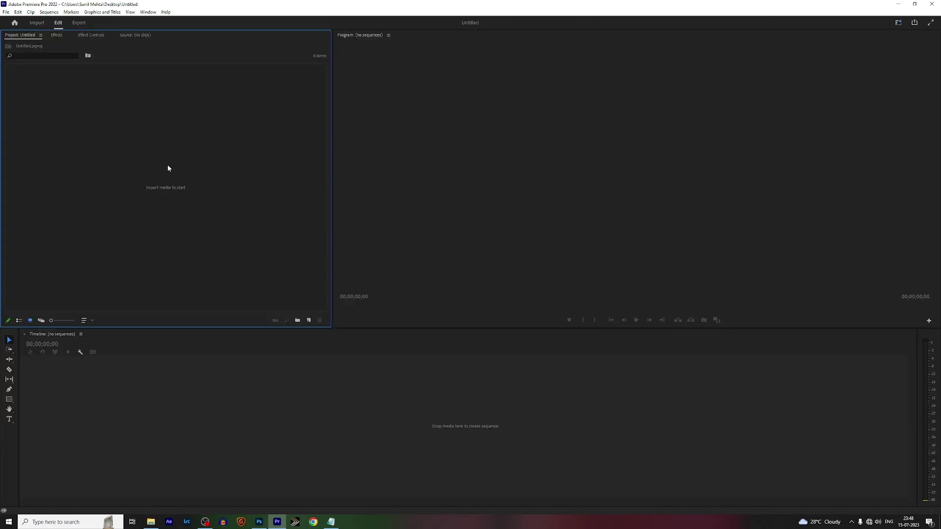
# - Open the Import window showing the Desktop's files
pyautogui.doubleClick(167, 168)
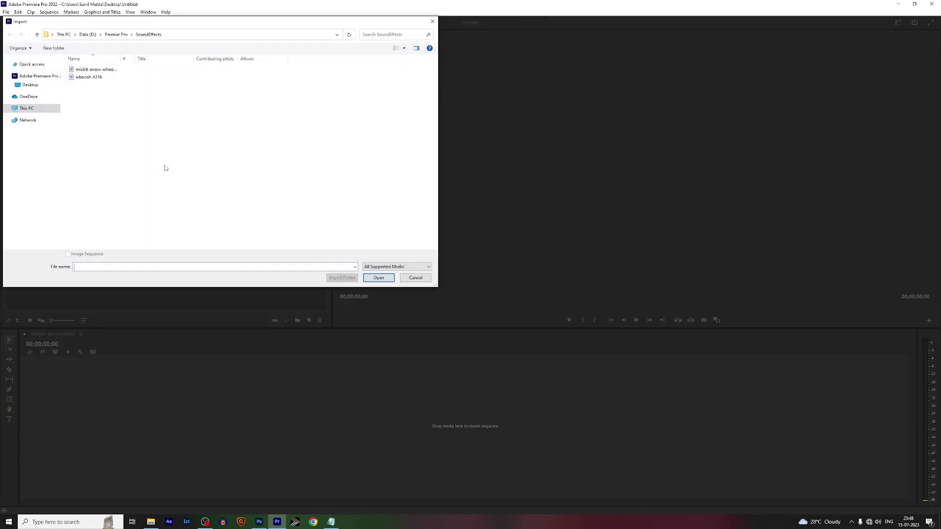
pyautogui.click(27, 85)
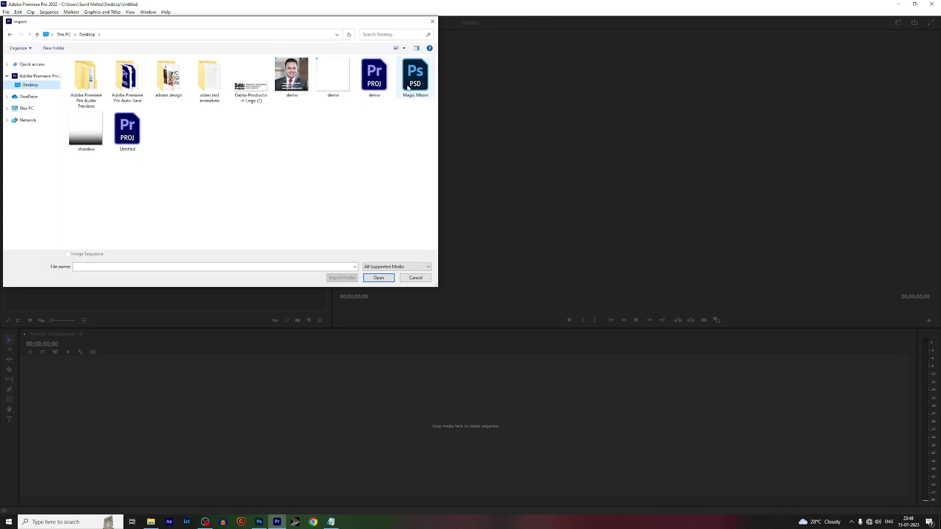
pyautogui.click(260, 522)
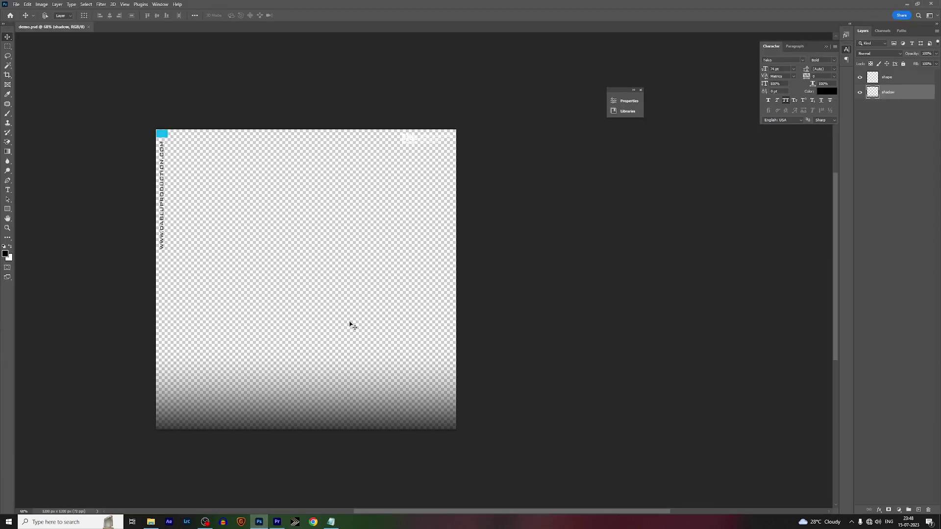
# - Save a copy of the document as demo.psd on the Desktop
pyautogui.hotkey('ctrl', 'shift', 's')
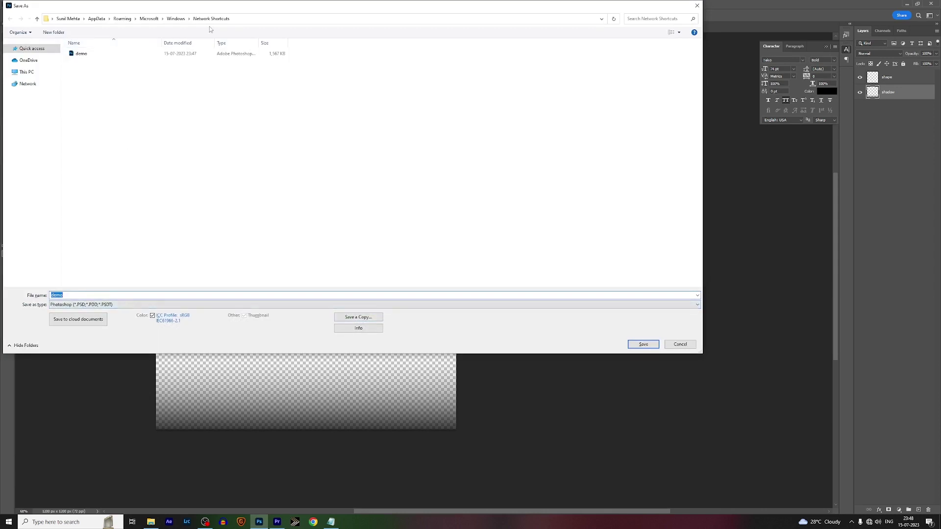
pyautogui.click(27, 71)
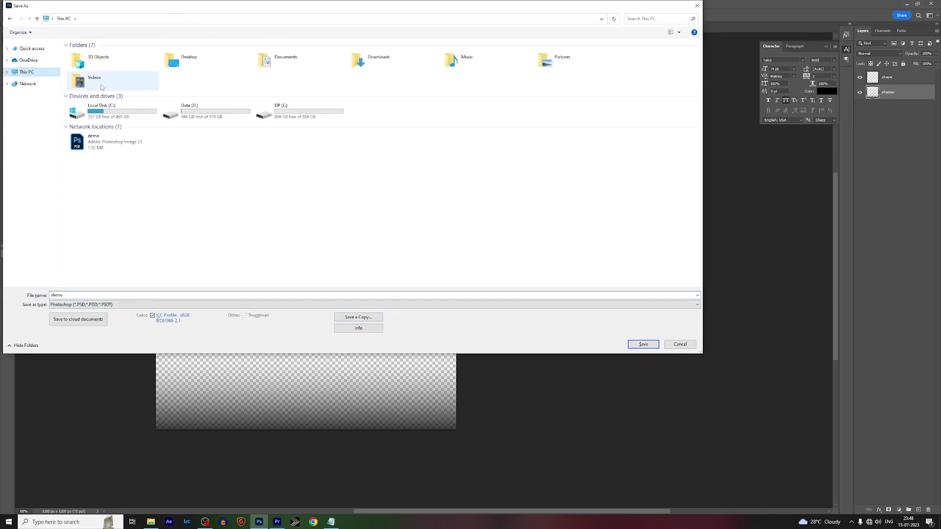
pyautogui.click(206, 59)
pyautogui.doubleClick(206, 59)
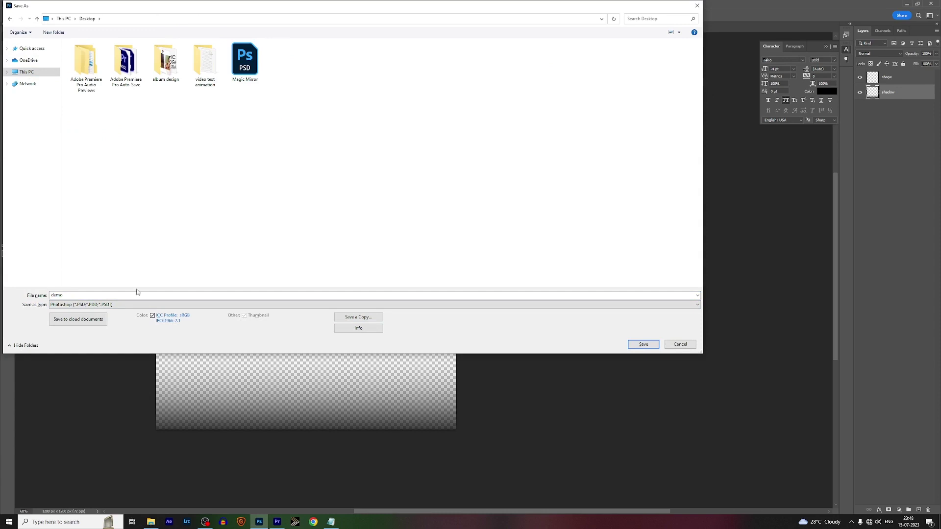
pyautogui.doubleClick(101, 297)
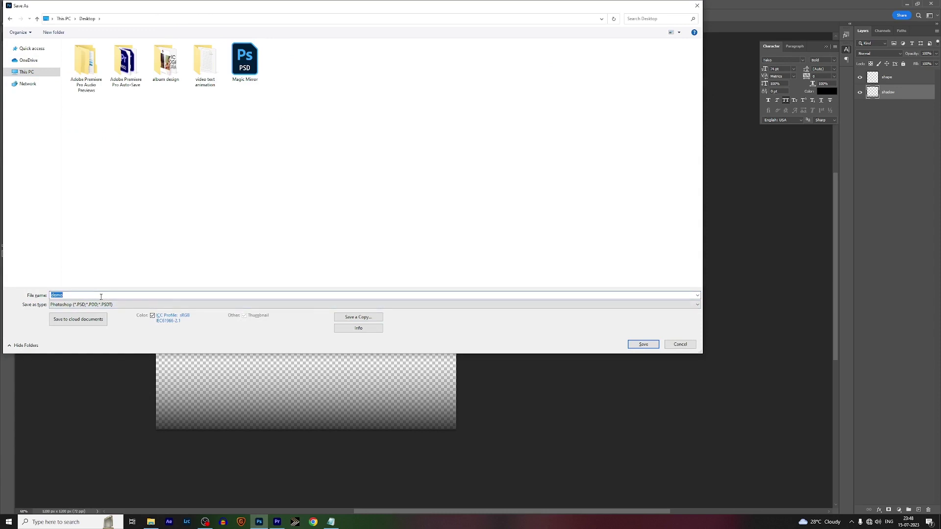
pyautogui.click(643, 345)
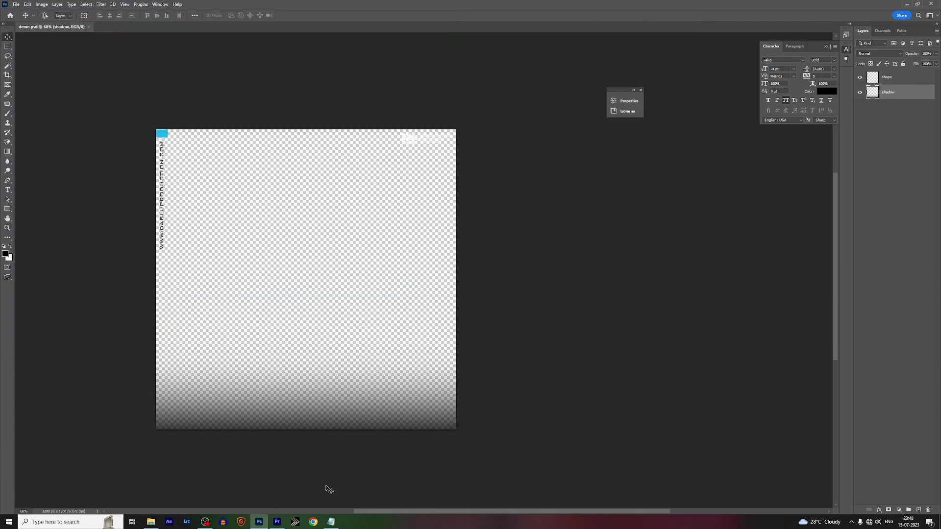
# - Import demo.psd as individual layers and open its bin showing the shape and shadow clips
pyautogui.click(276, 522)
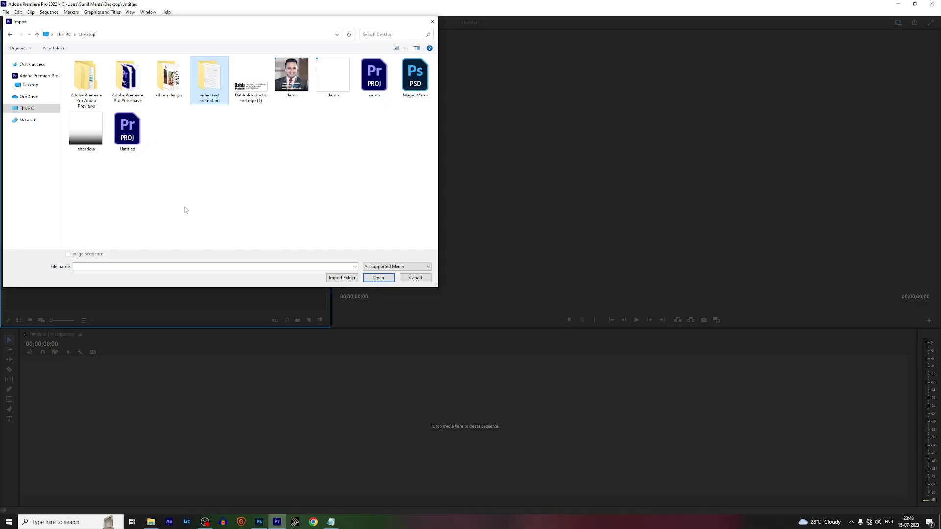
pyautogui.click(34, 86)
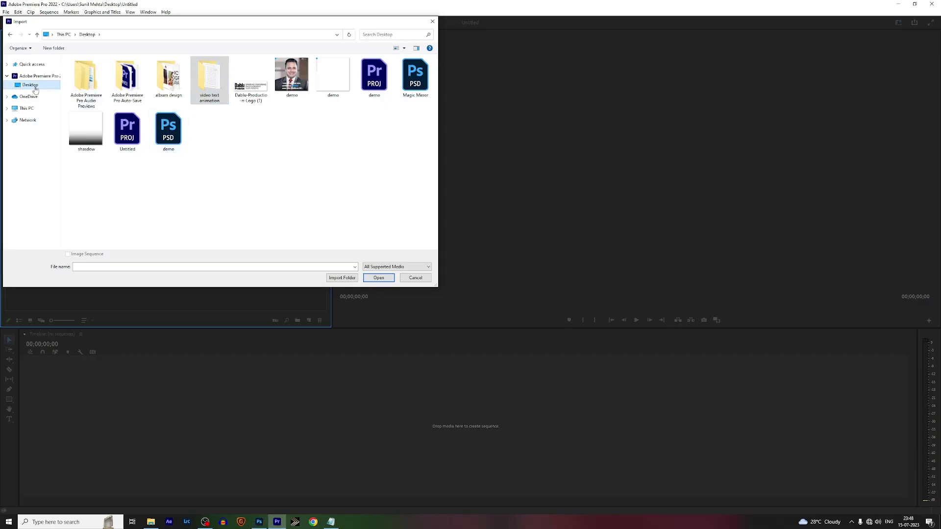
pyautogui.click(168, 128)
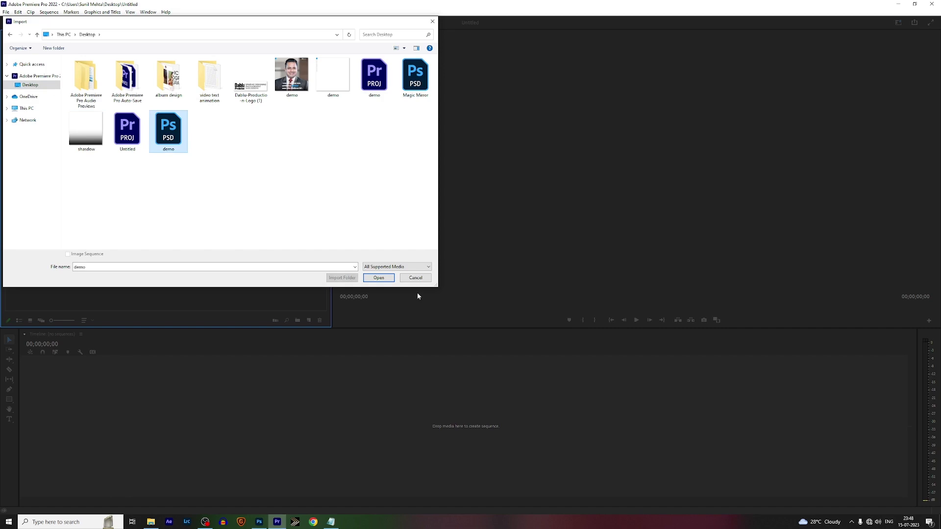
pyautogui.click(388, 278)
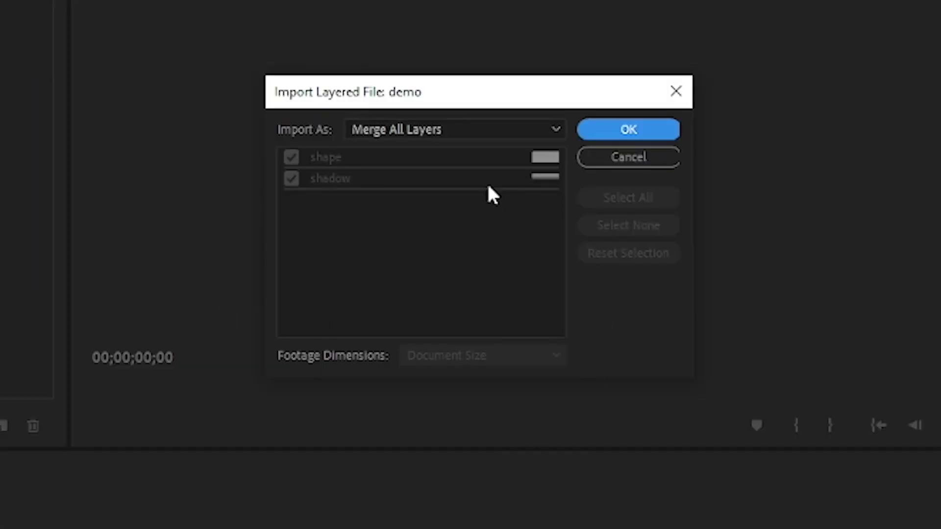
pyautogui.click(451, 133)
pyautogui.click(442, 201)
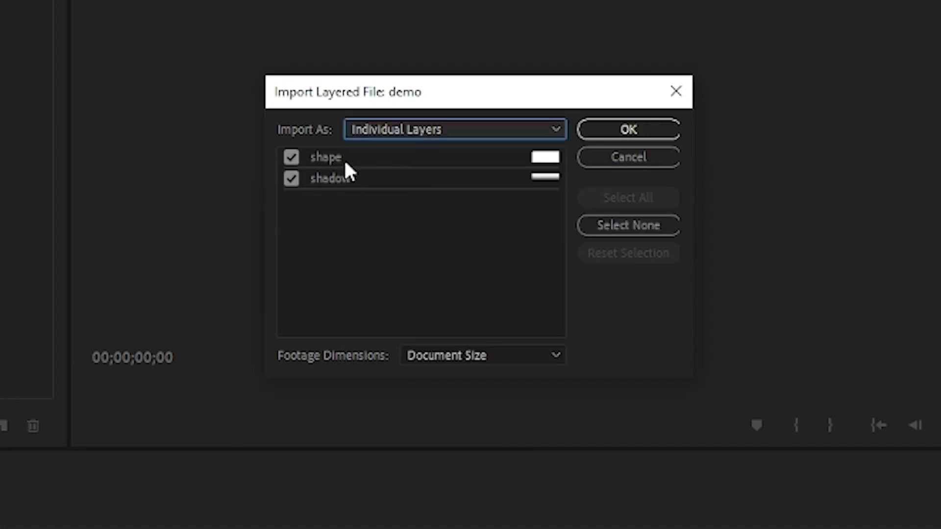
pyautogui.click(637, 129)
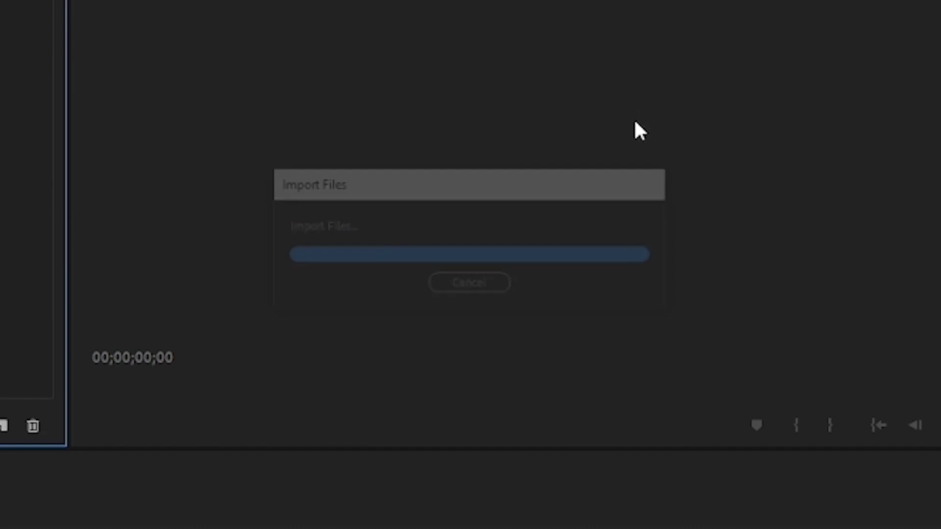
pyautogui.doubleClick(51, 101)
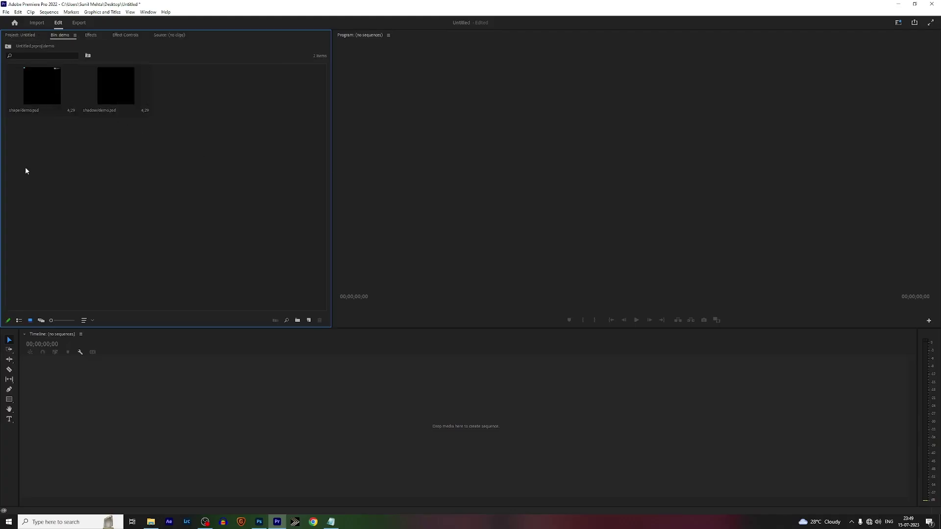
# - Create a demo sequence from shape/demo.psd and move the overlay up to track V3
pyautogui.click(33, 91)
pyautogui.moveTo(42, 85); pyautogui.dragTo(260, 399)
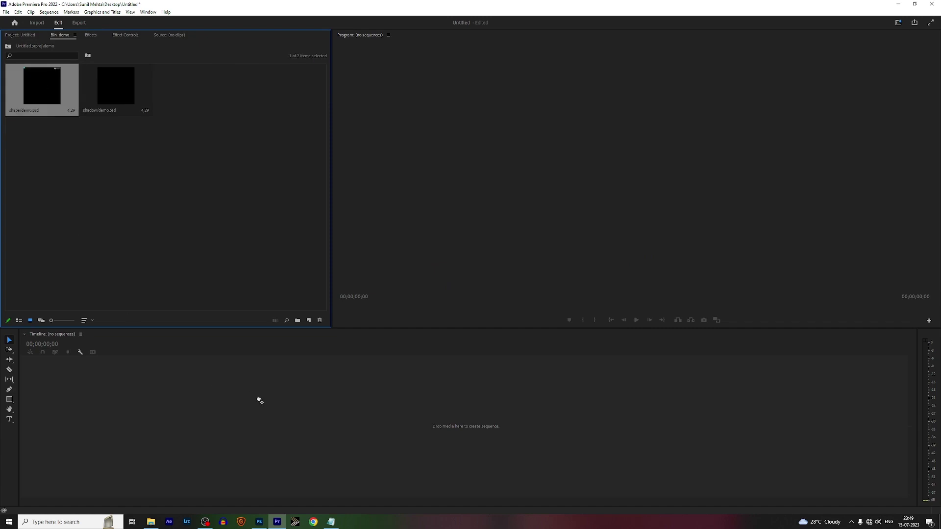
pyautogui.click(177, 422)
pyautogui.moveTo(164, 424); pyautogui.dragTo(173, 407)
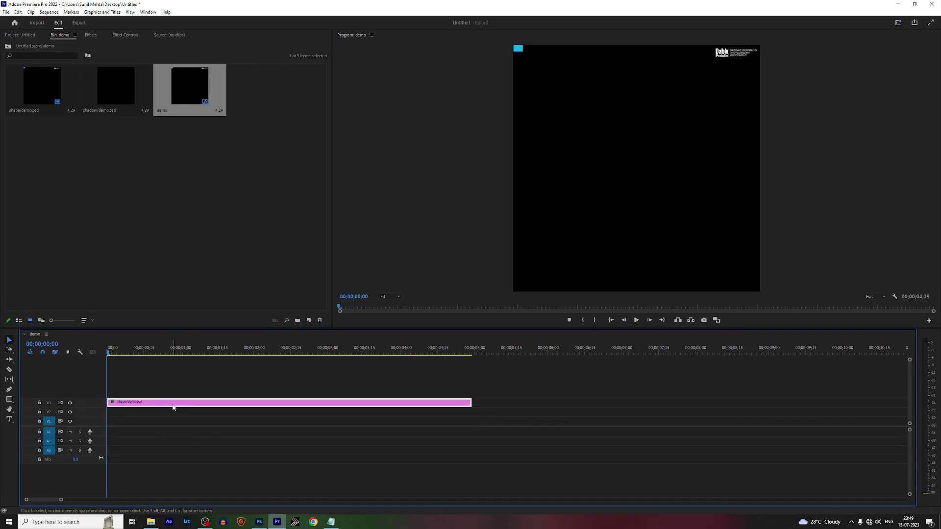
# - Import five portrait photos from the Phtos folder
pyautogui.doubleClick(177, 175)
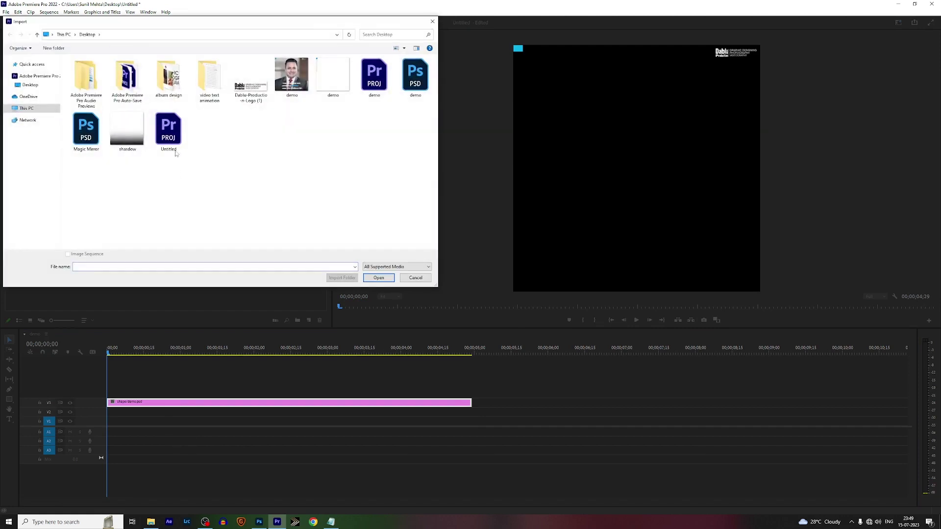
pyautogui.doubleClick(209, 78)
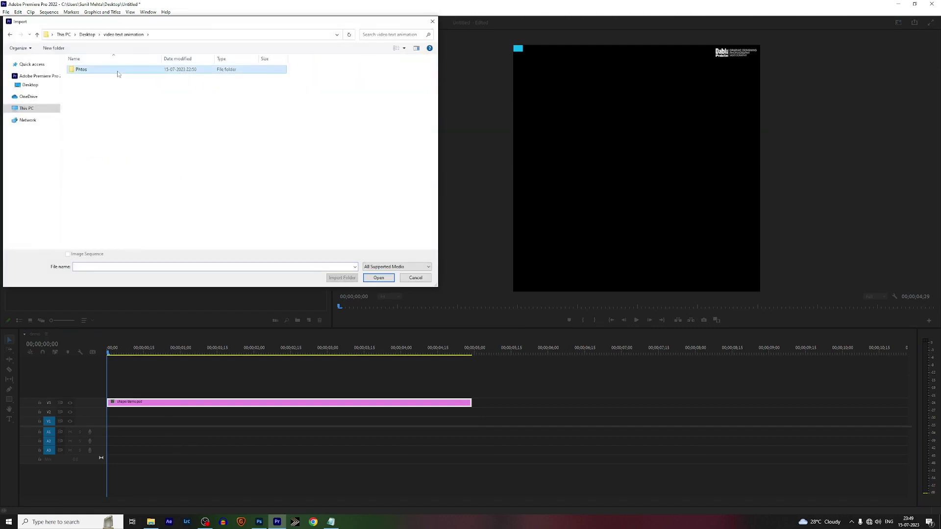
pyautogui.doubleClick(118, 74)
pyautogui.moveTo(289, 122); pyautogui.dragTo(166, 98)
pyautogui.keyDown('ctrl'); pyautogui.click(86, 79); pyautogui.keyUp('ctrl')
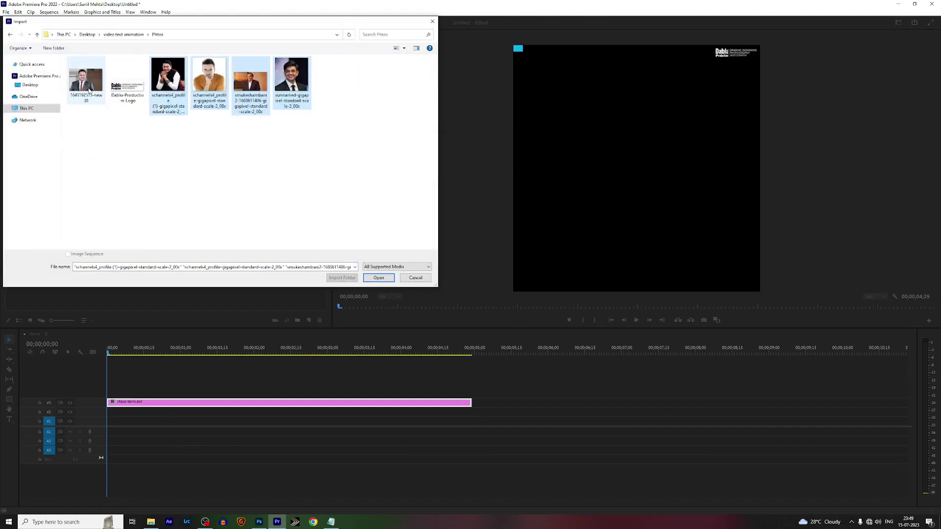
pyautogui.click(382, 278)
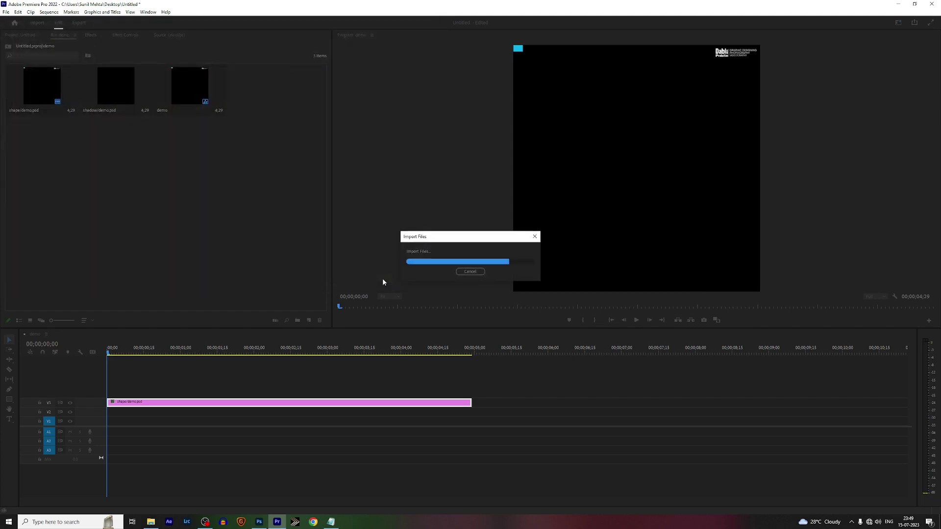
# - Place the portrait of the man in glasses on track V1
pyautogui.click(229, 186)
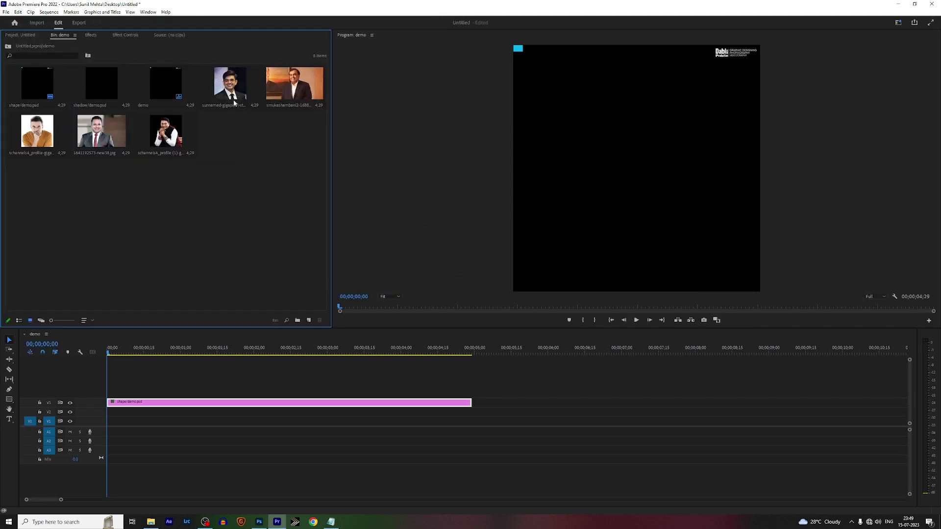
pyautogui.click(235, 103)
pyautogui.moveTo(230, 88); pyautogui.dragTo(113, 430)
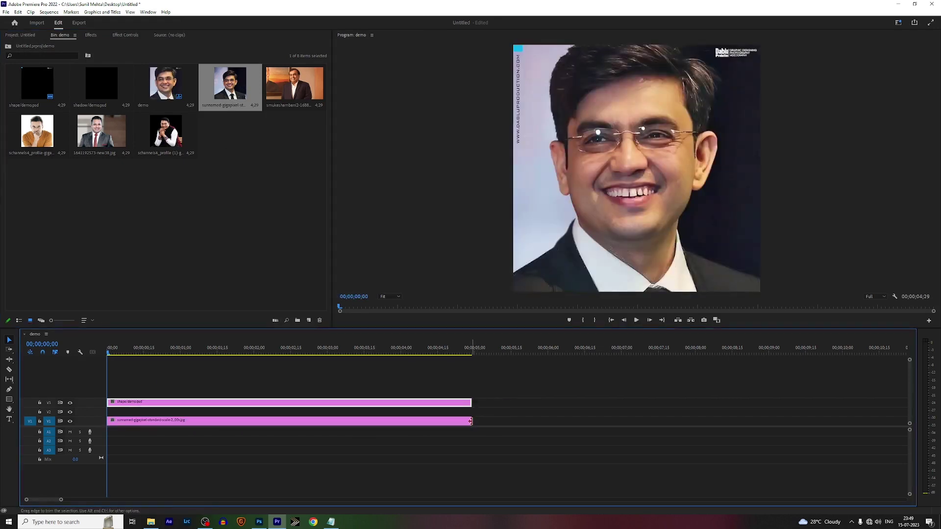
# - Trim the V1 portrait clip to end at about four seconds, then toggle V1 to check the overlay
pyautogui.moveTo(471, 421); pyautogui.dragTo(147, 421)
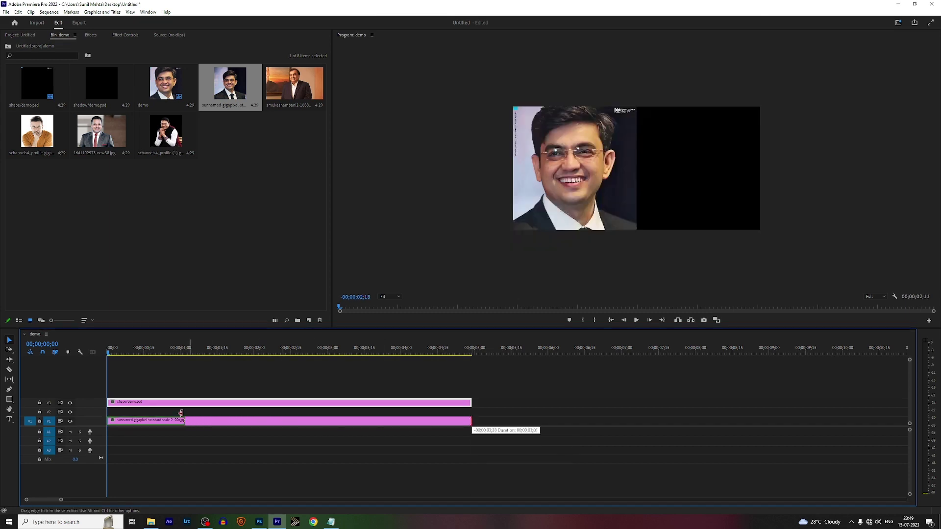
pyautogui.moveTo(60, 500); pyautogui.dragTo(86, 499)
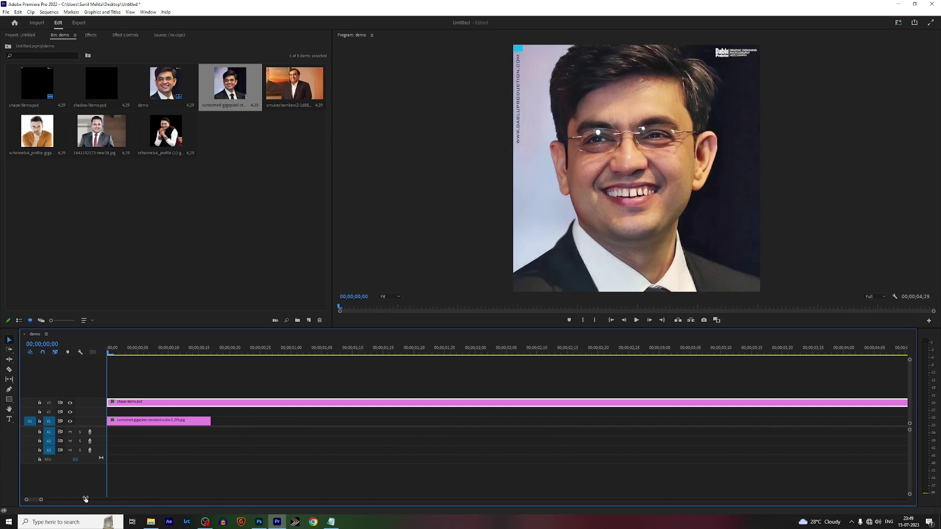
pyautogui.moveTo(85, 498); pyautogui.dragTo(52, 498)
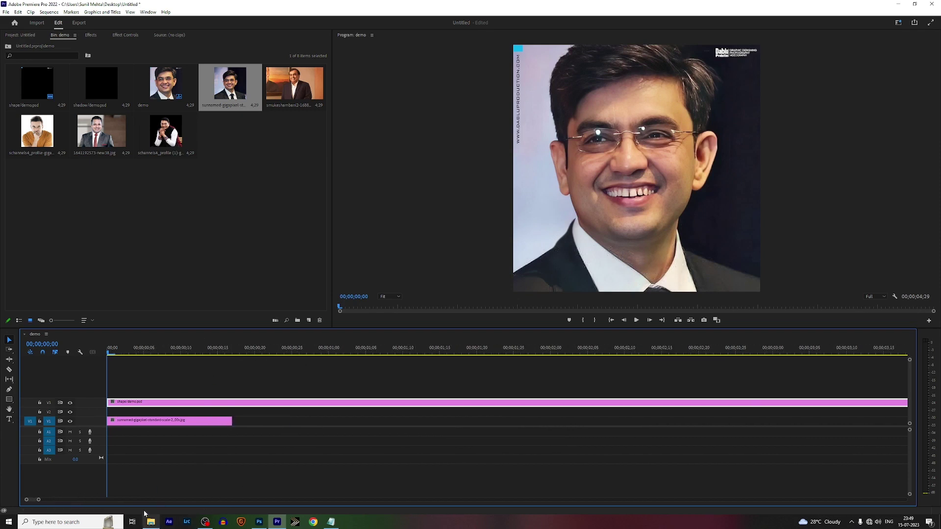
pyautogui.moveTo(38, 501); pyautogui.dragTo(94, 500)
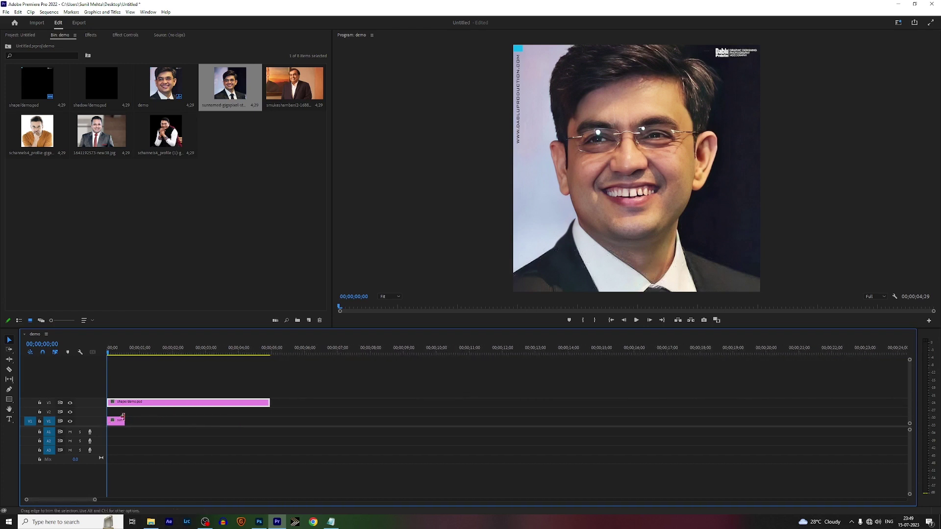
pyautogui.moveTo(123, 420)
pyautogui.mouseDown()
pyautogui.moveTo(240, 429)
pyautogui.moveTo(241, 402)
pyautogui.mouseUp()
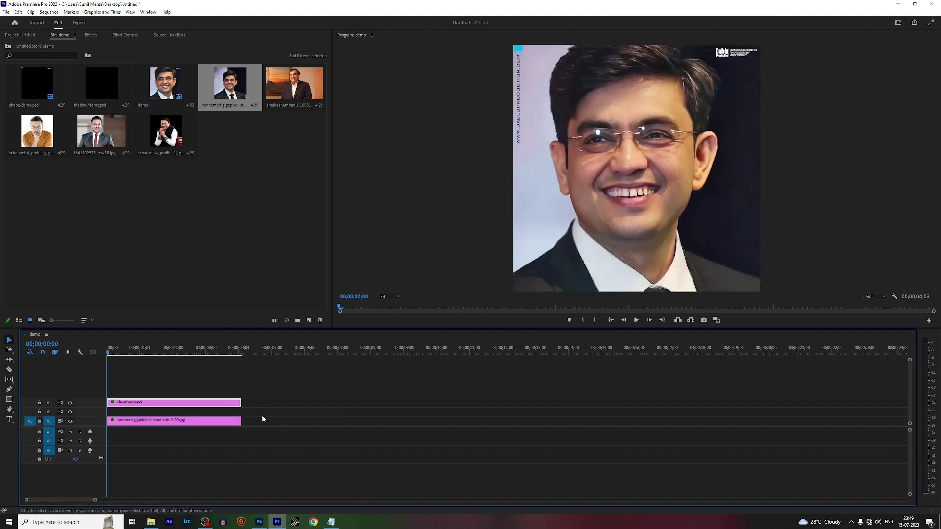
pyautogui.click(190, 422)
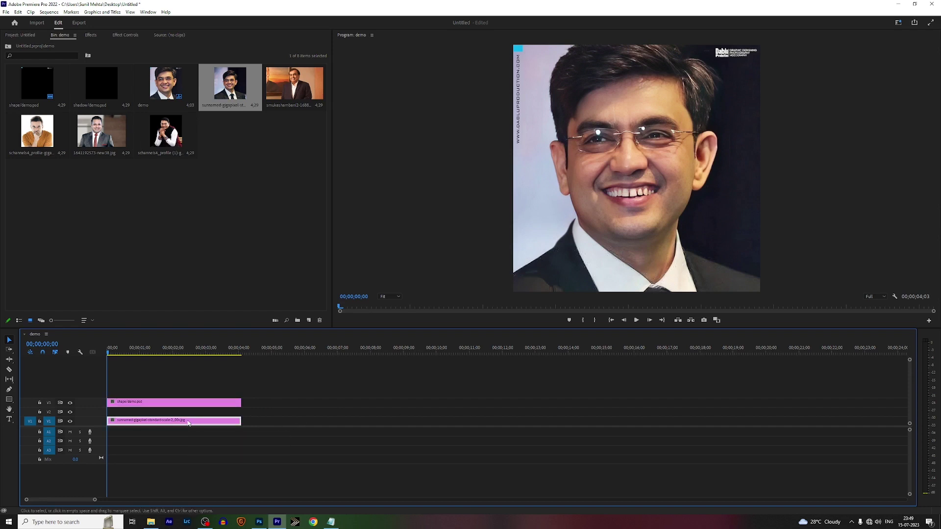
pyautogui.click(71, 421)
pyautogui.click(72, 422)
# - Scale the portrait to 78 and put shadow/demo.psd on V2, trimmed to the photo's length
pyautogui.click(126, 35)
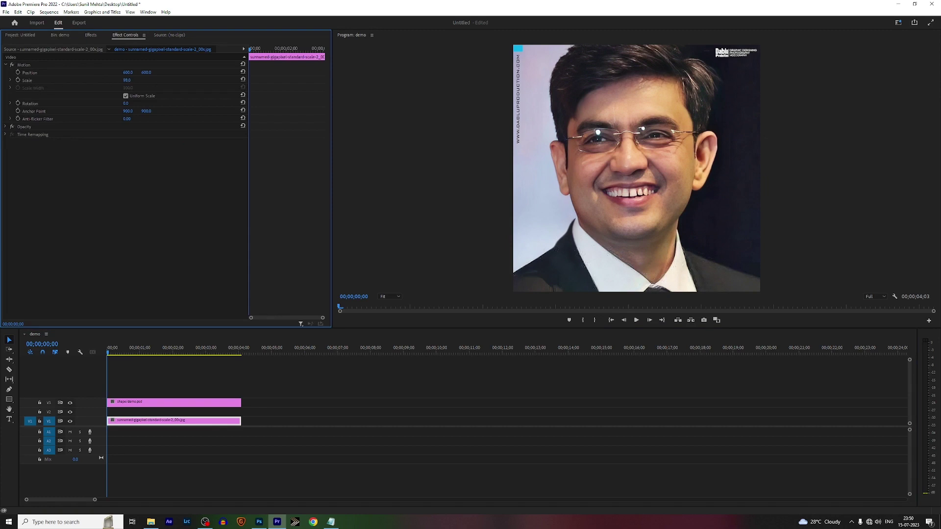
pyautogui.moveTo(126, 80); pyautogui.dragTo(132, 81)
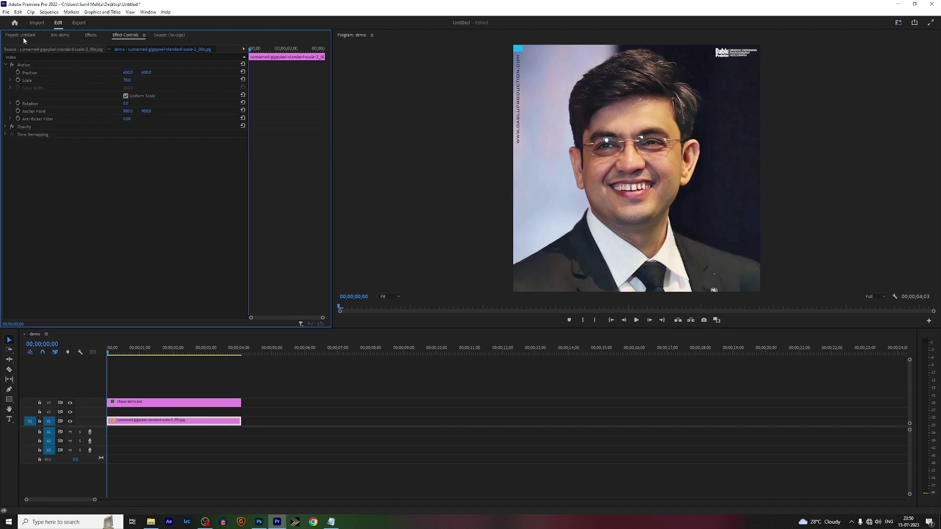
pyautogui.click(60, 36)
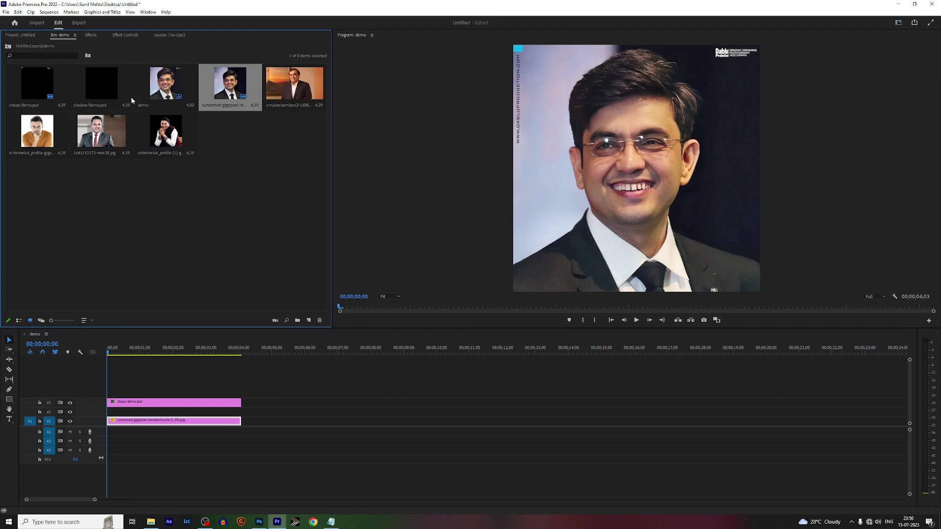
pyautogui.click(110, 90)
pyautogui.moveTo(109, 88); pyautogui.dragTo(130, 389)
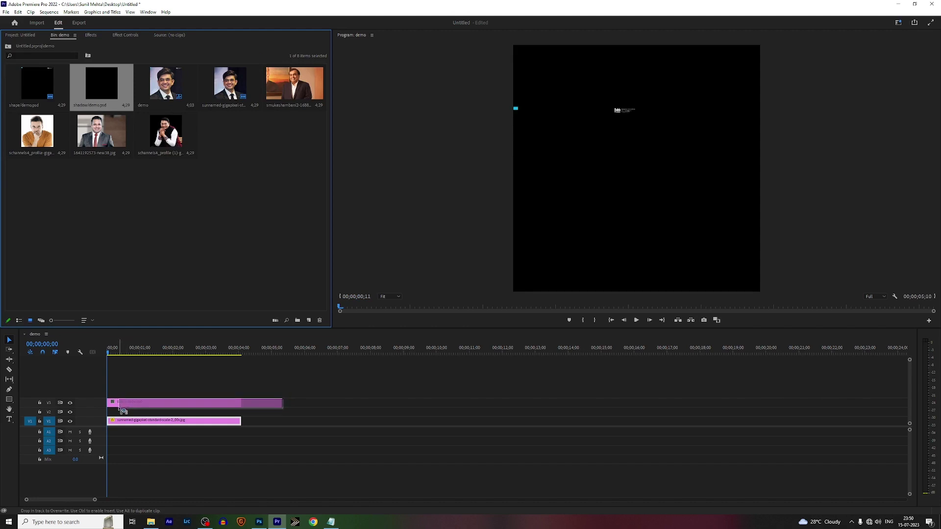
pyautogui.moveTo(130, 388); pyautogui.dragTo(112, 415)
pyautogui.moveTo(269, 412); pyautogui.dragTo(241, 415)
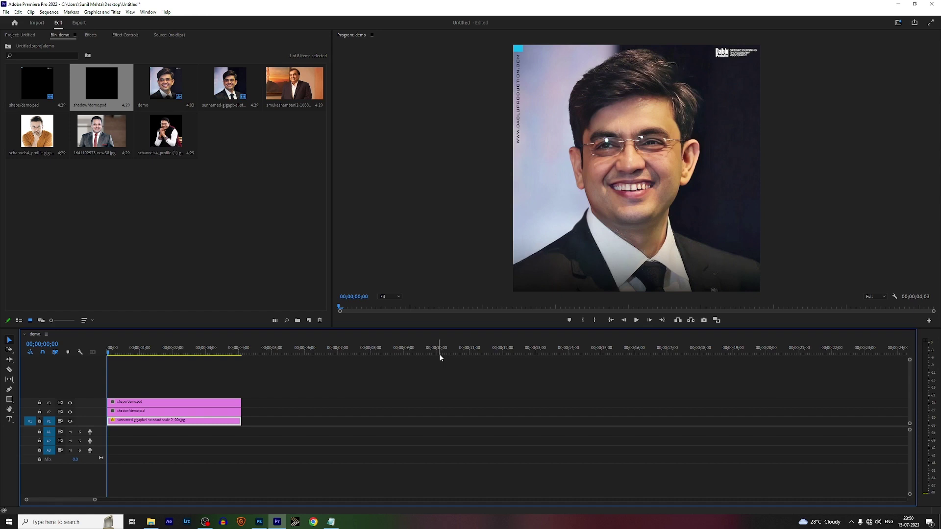
# - Create a new legacy title with a 25.00 fps timebase
pyautogui.click(6, 13)
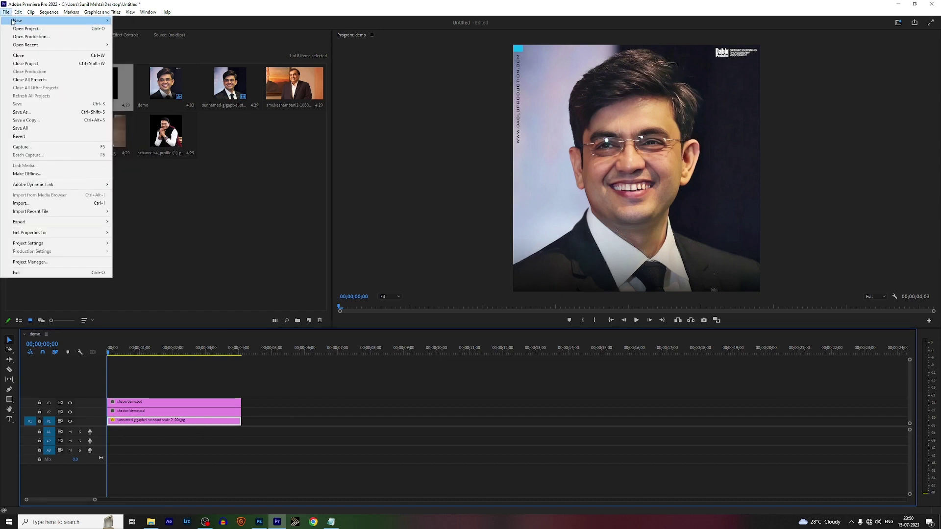
pyautogui.moveTo(30, 21)
pyautogui.click(136, 101)
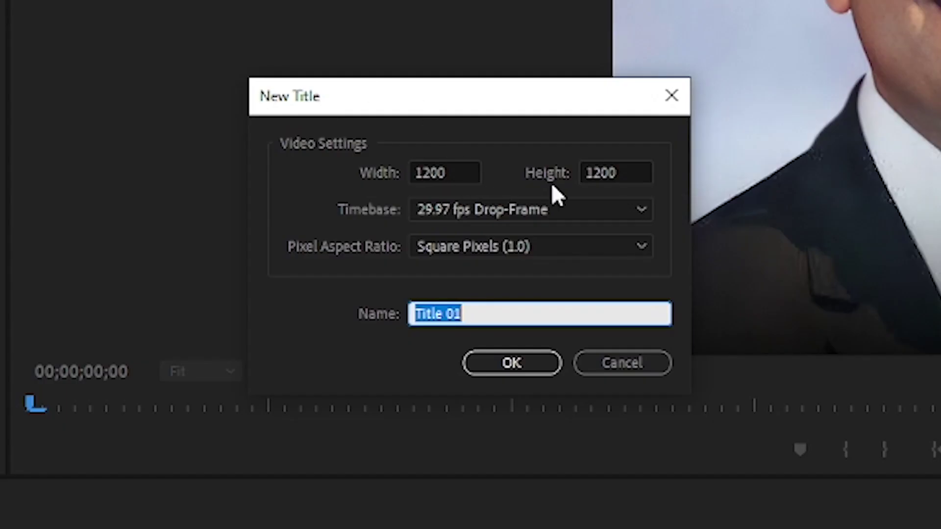
pyautogui.click(551, 210)
pyautogui.click(507, 287)
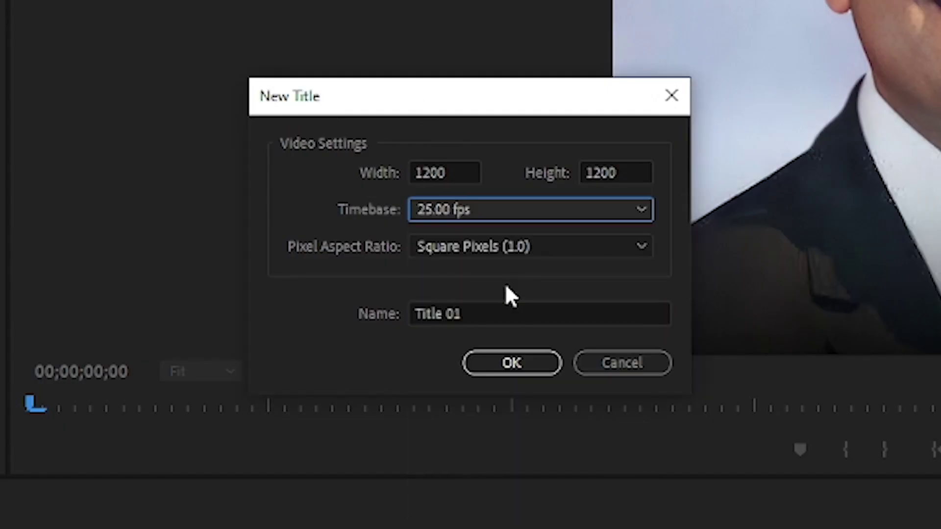
pyautogui.click(514, 362)
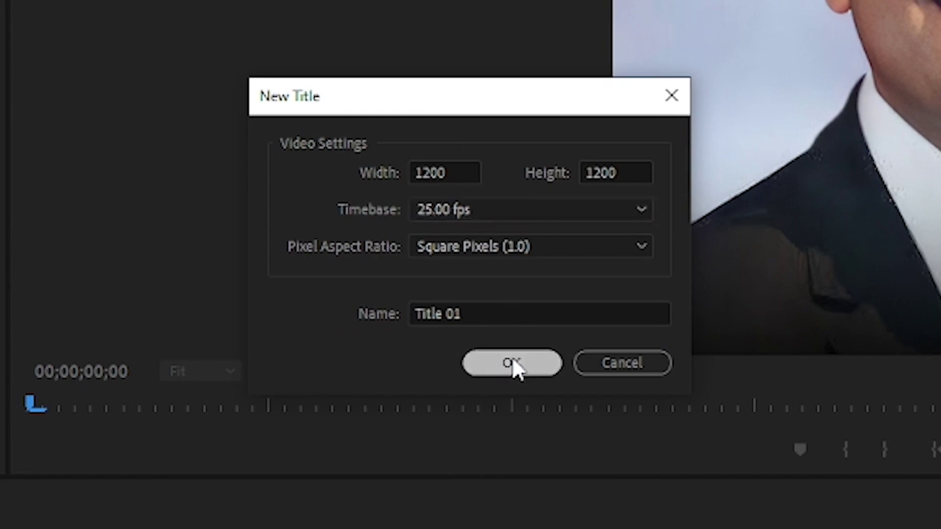
pyautogui.click(701, 360)
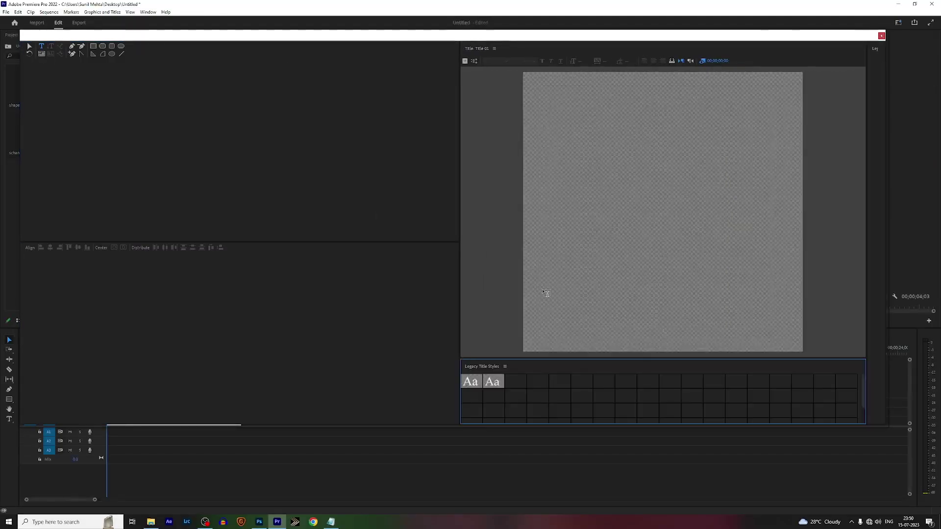
# - Bring up the saved Hindi quote, widen the titler panels, and draw an area-text box across the lower photo
pyautogui.click(330, 522)
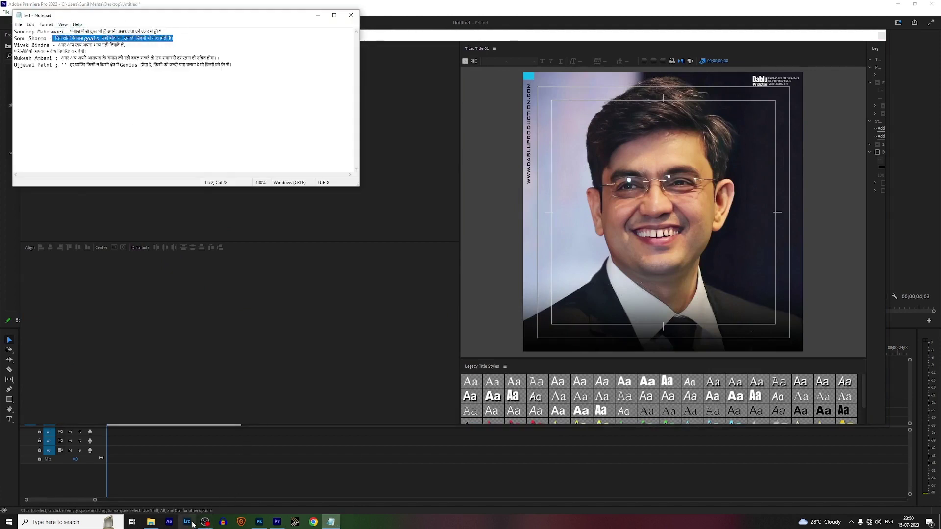
pyautogui.click(277, 522)
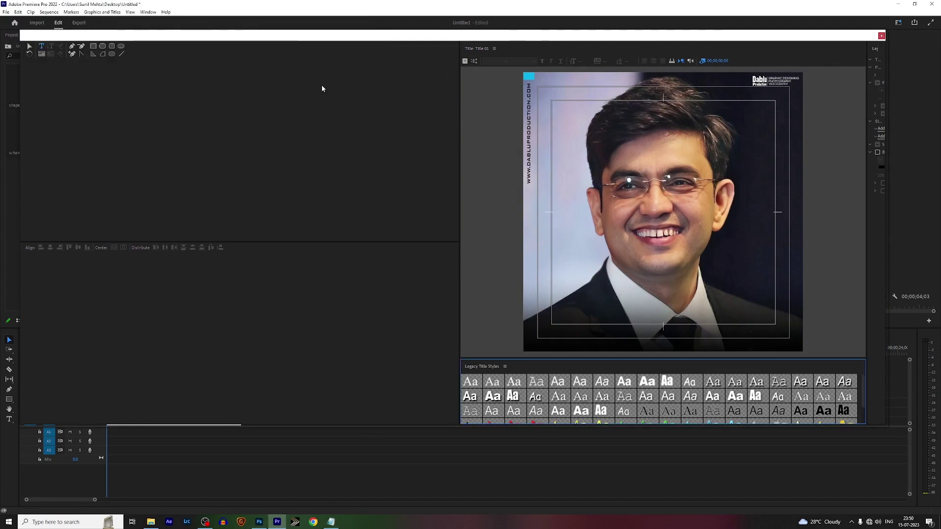
pyautogui.click(105, 81)
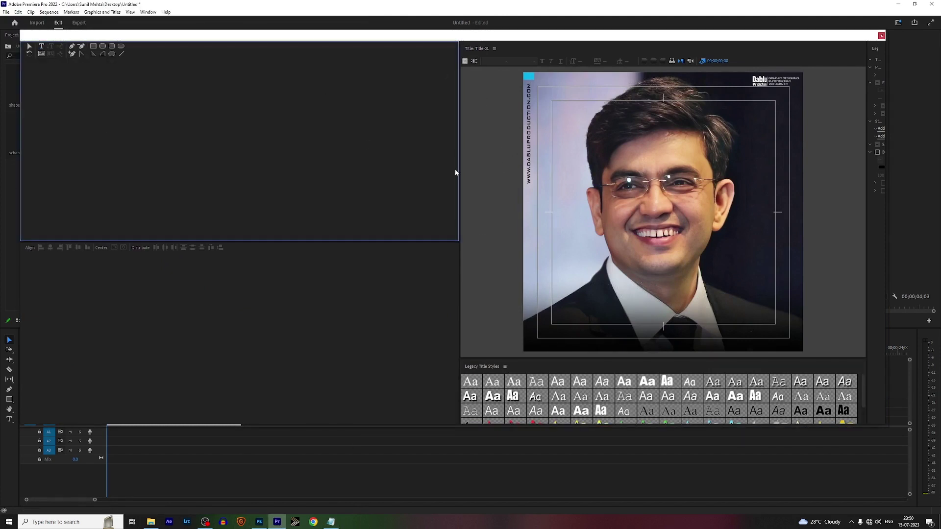
pyautogui.moveTo(461, 162); pyautogui.dragTo(272, 191)
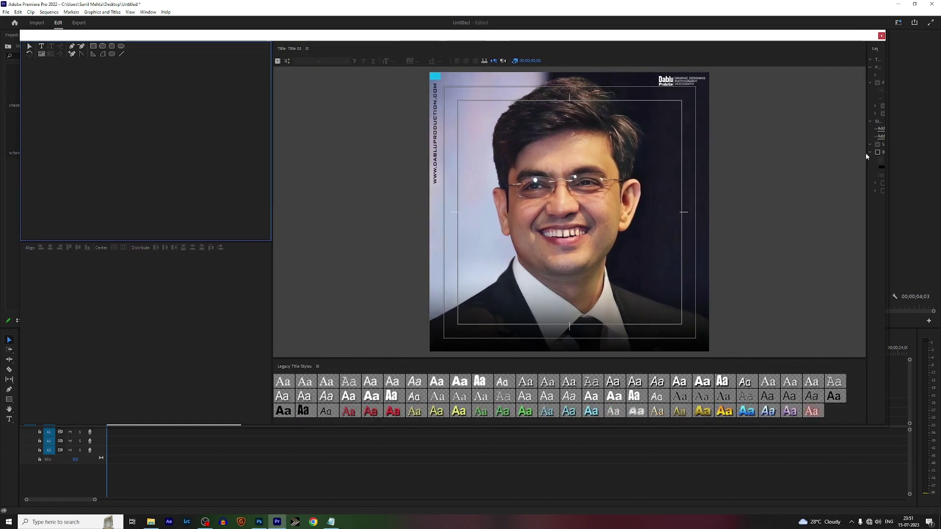
pyautogui.moveTo(867, 156); pyautogui.dragTo(756, 162)
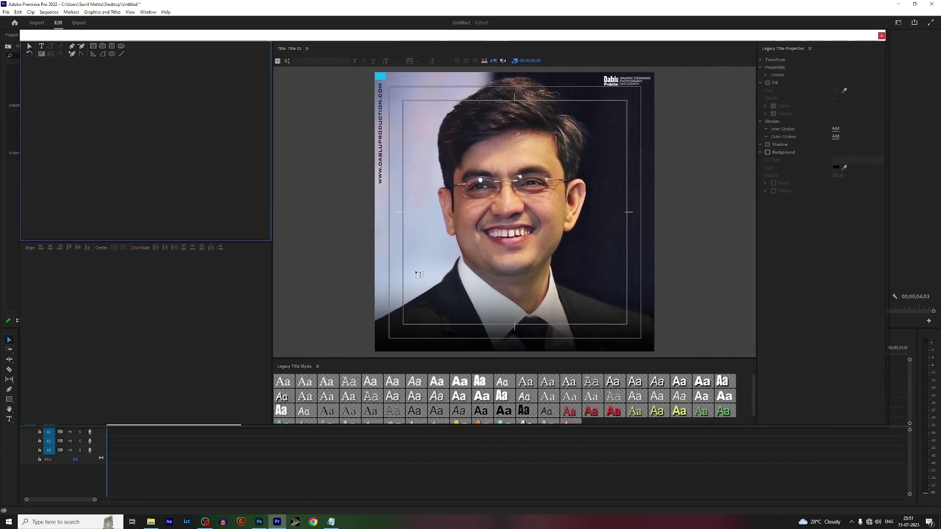
pyautogui.moveTo(387, 268)
pyautogui.mouseDown()
pyautogui.moveTo(639, 328)
pyautogui.moveTo(640, 338)
pyautogui.mouseUp()
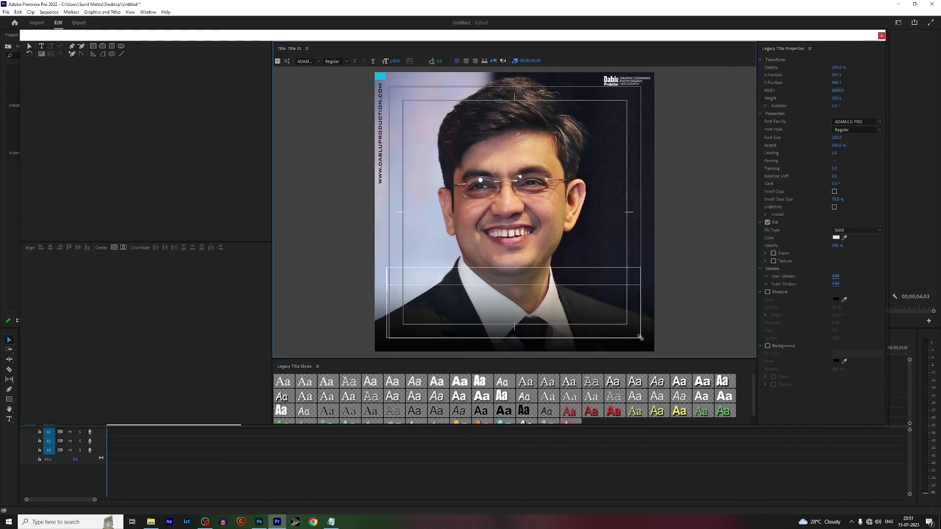
# - Paste the quote into the text box and set it to Teko Bold
pyautogui.hotkey('ctrl', 'v')
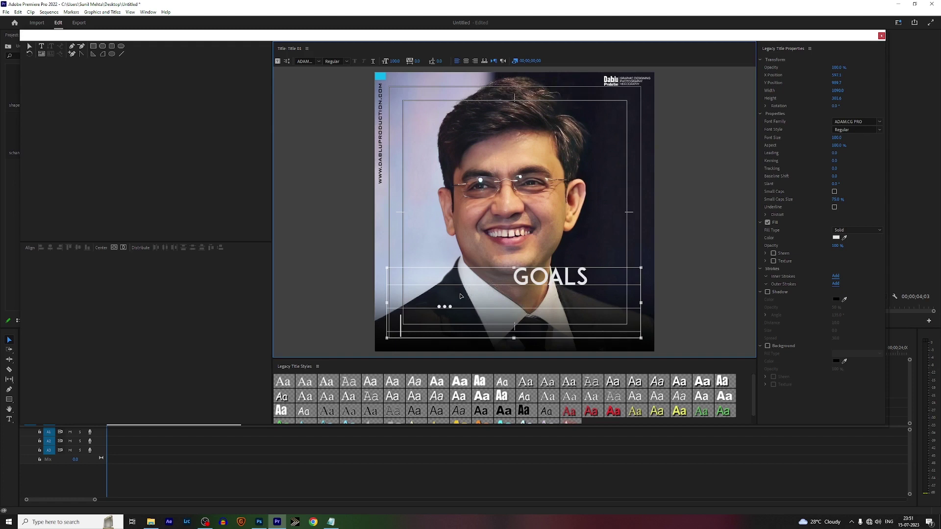
pyautogui.click(460, 296)
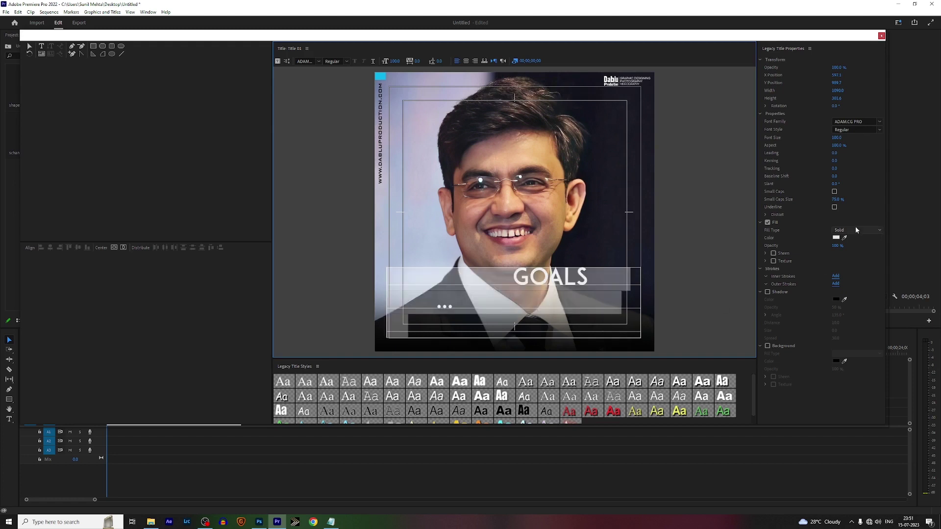
pyautogui.click(862, 121)
pyautogui.write('Teko')
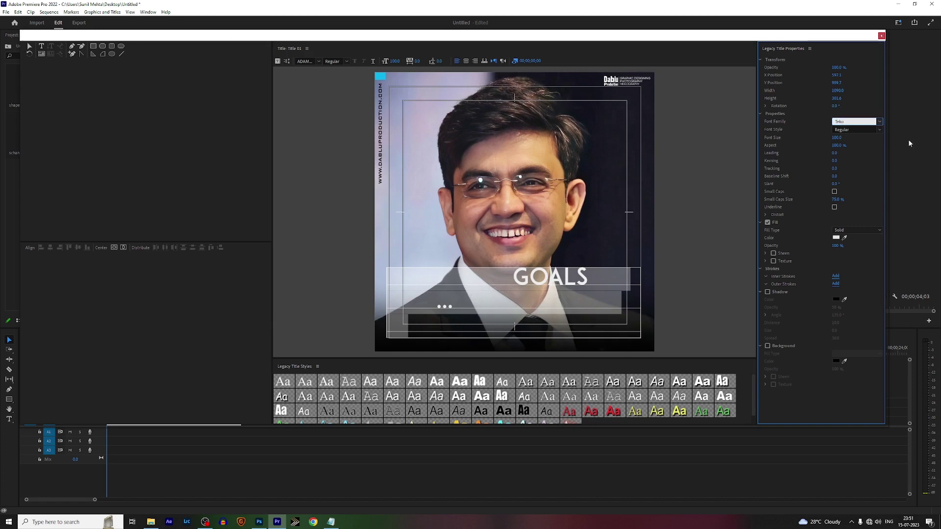
pyautogui.click(881, 129)
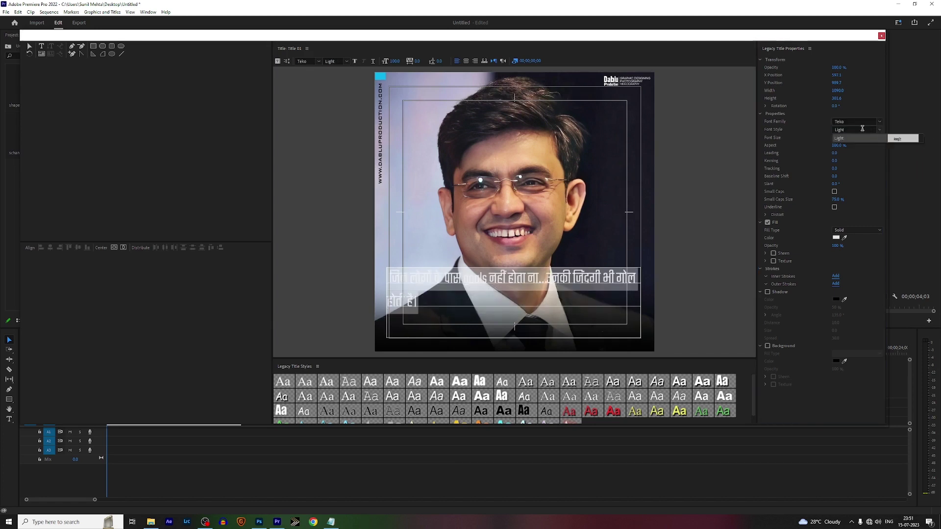
pyautogui.click(866, 130)
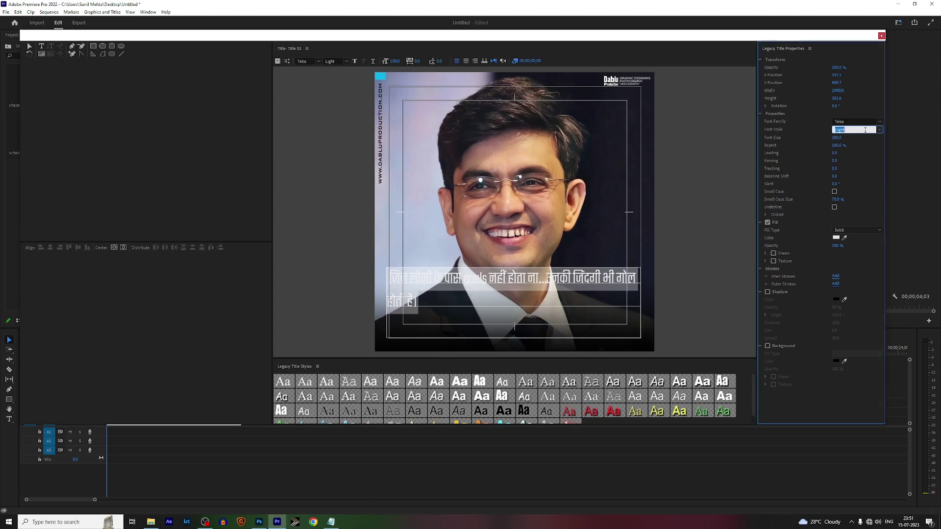
pyautogui.click(879, 130)
pyautogui.click(848, 137)
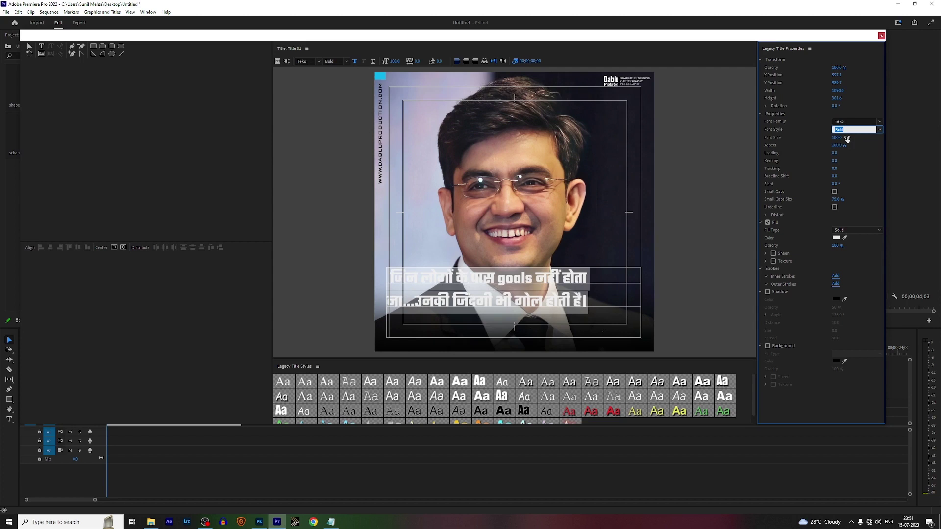
# - Capitalise the G in Goals, add an opening quotation mark, and select the word Goals
pyautogui.click(505, 278)
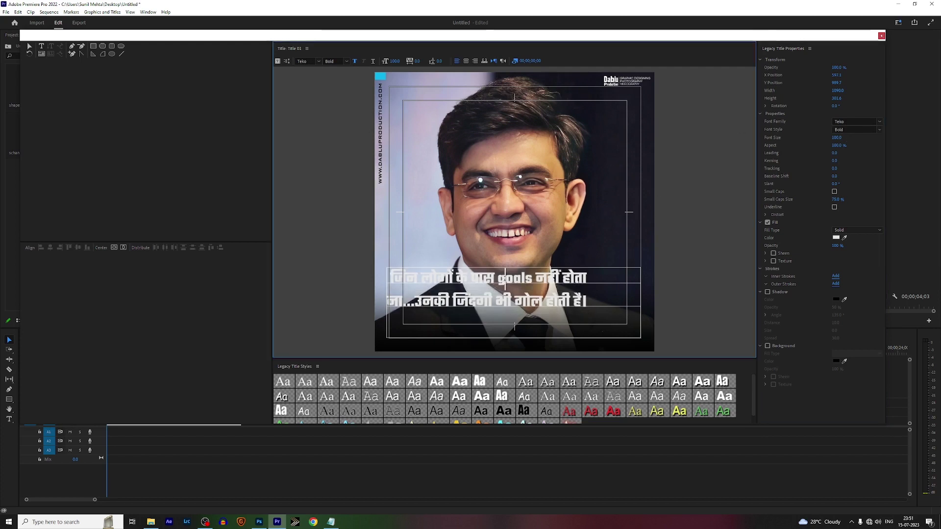
pyautogui.press('BackSpace')
pyautogui.write('G')
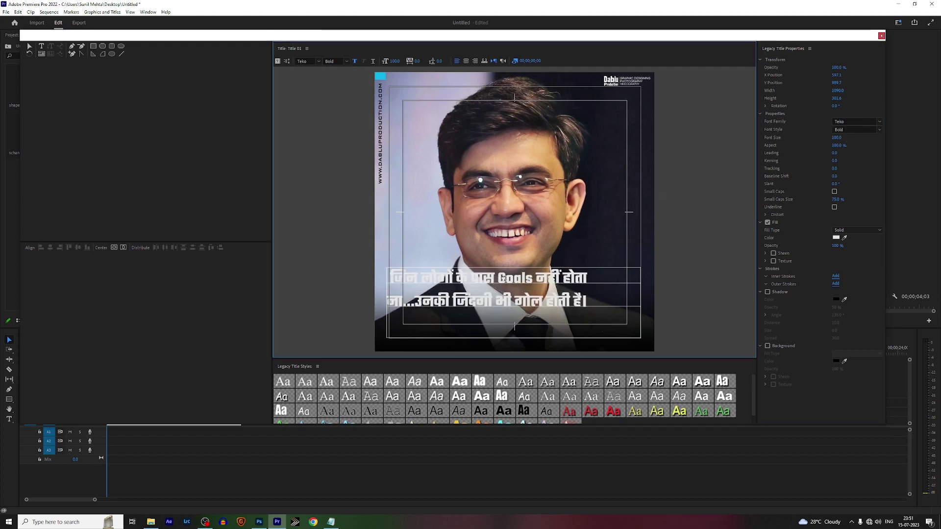
pyautogui.click(391, 272)
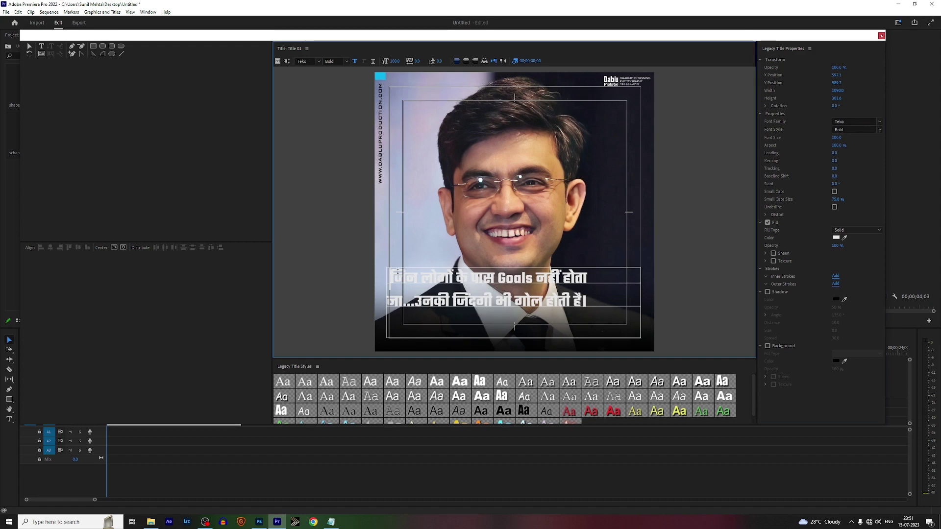
pyautogui.write('"')
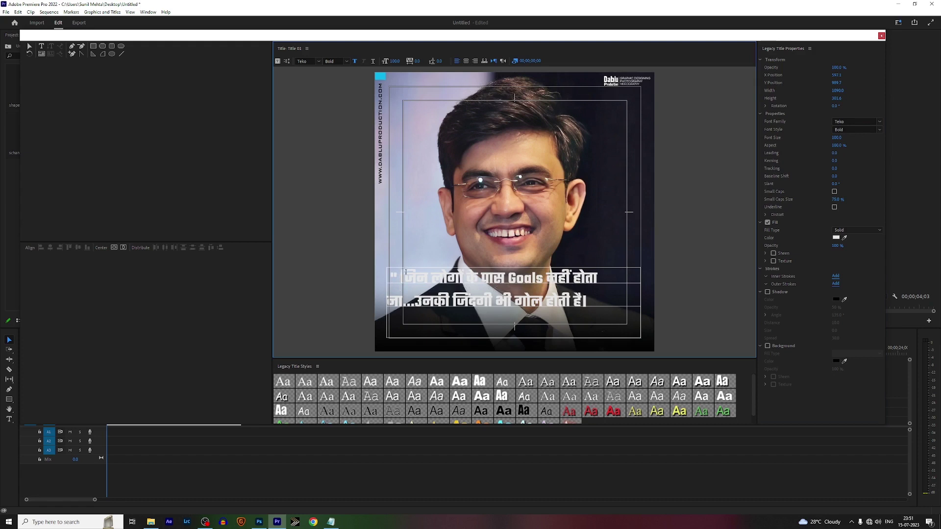
pyautogui.moveTo(541, 275); pyautogui.dragTo(510, 280)
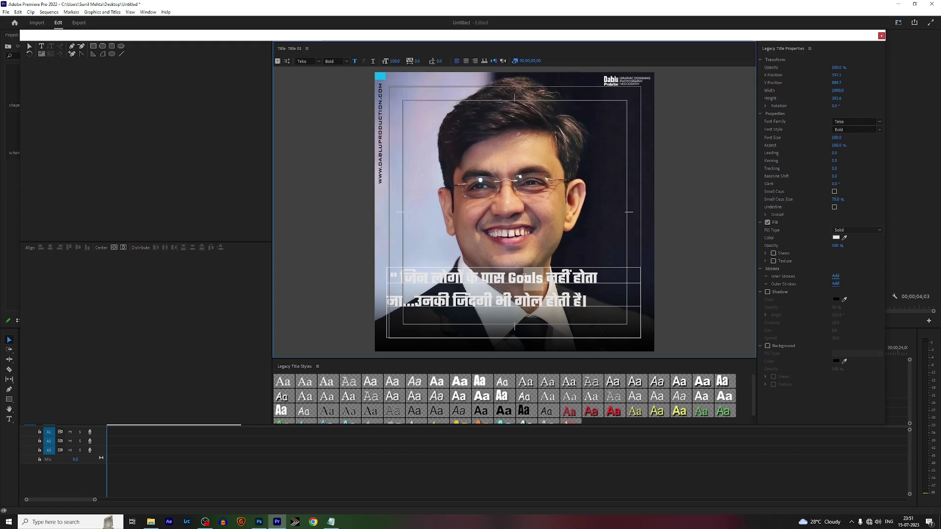
# - Colour Goals and गोल cyan by sampling the photo's corner square with the Fill eyedropper
pyautogui.click(845, 238)
pyautogui.click(384, 75)
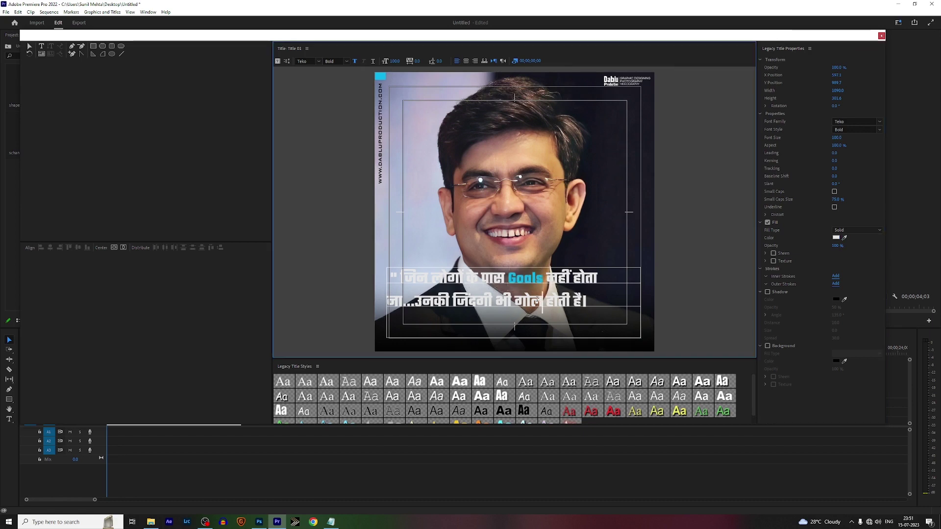
pyautogui.moveTo(543, 300); pyautogui.dragTo(513, 301)
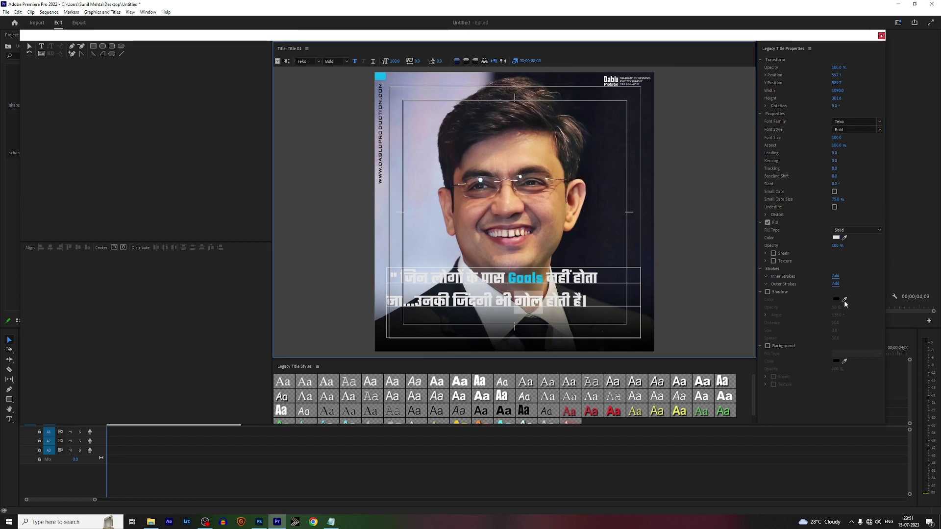
pyautogui.click(844, 238)
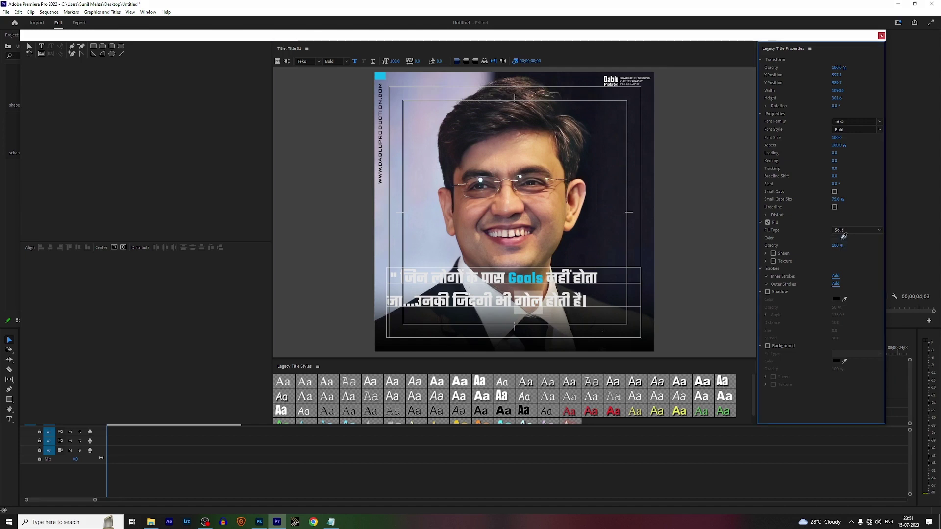
pyautogui.click(381, 76)
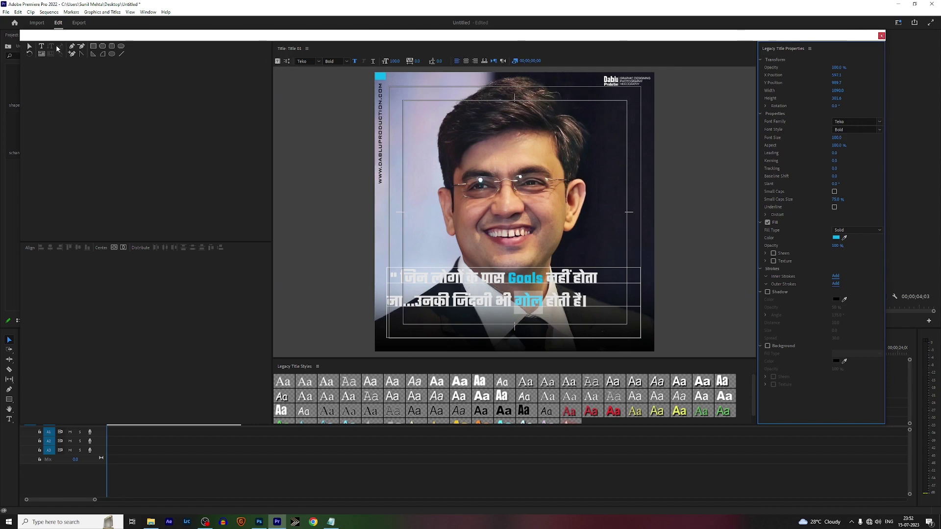
# - Move the quote text box slightly down and right, then close the title editor
pyautogui.click(30, 46)
pyautogui.click(503, 280)
pyautogui.moveTo(532, 281)
pyautogui.mouseDown()
pyautogui.moveTo(548, 288)
pyautogui.moveTo(554, 306)
pyautogui.mouseUp()
pyautogui.click(881, 36)
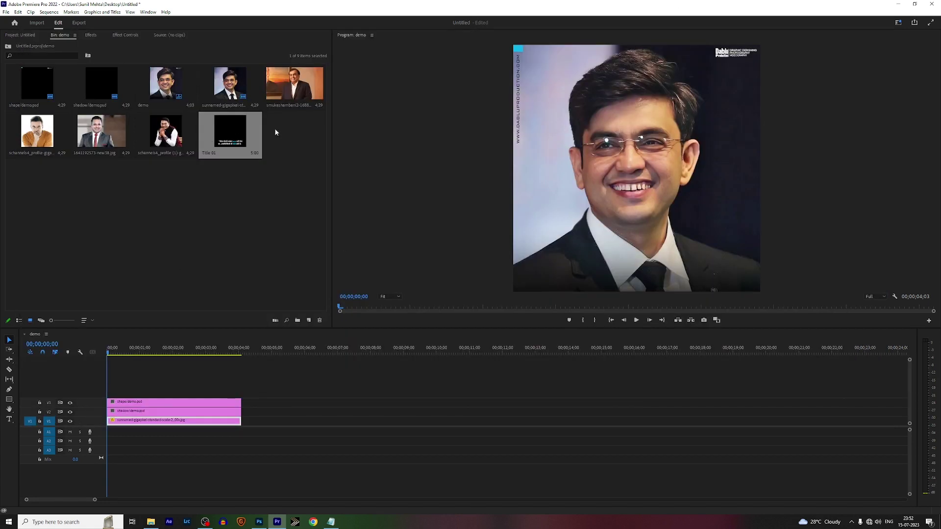
# - Place Title 01 on V4 trimmed to the other clips, set Position Y to 626, and preview
pyautogui.moveTo(243, 170); pyautogui.dragTo(110, 390)
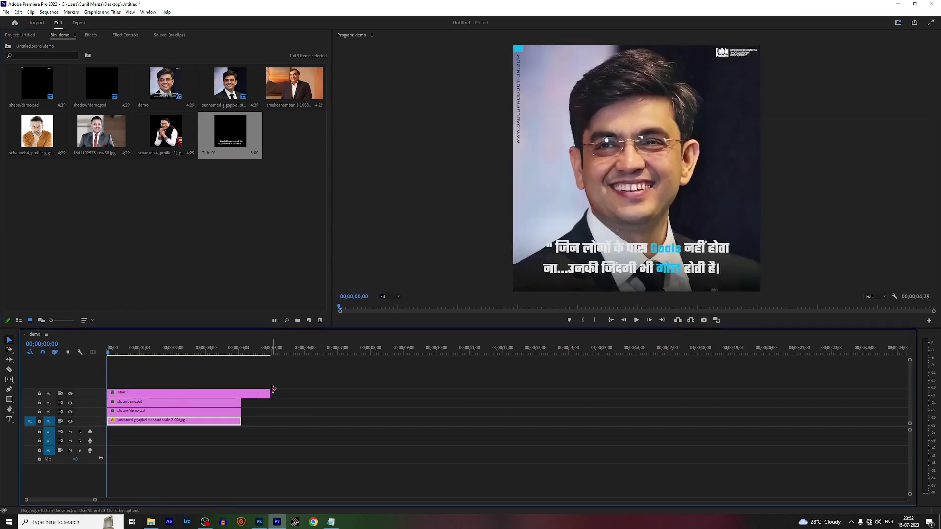
pyautogui.moveTo(269, 393); pyautogui.dragTo(241, 394)
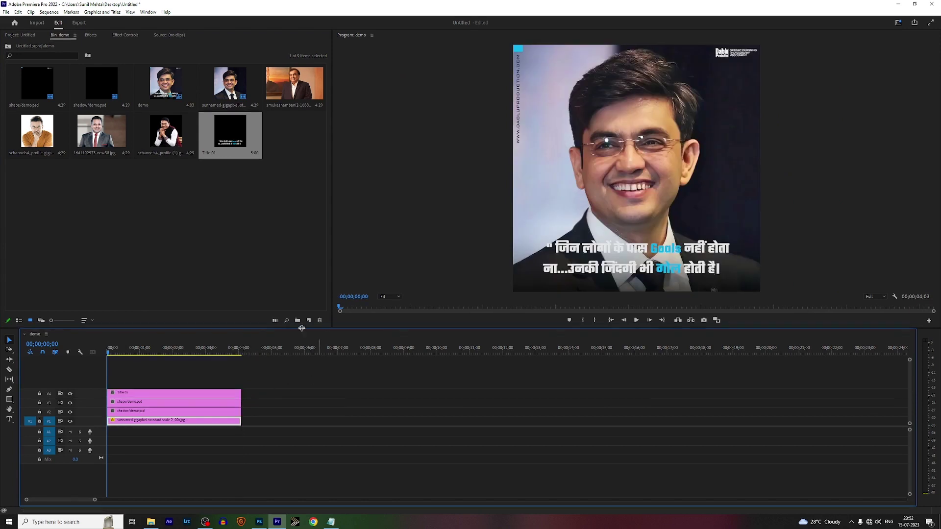
pyautogui.click(125, 35)
pyautogui.moveTo(146, 72)
pyautogui.mouseDown()
pyautogui.moveTo(159, 72)
pyautogui.moveTo(144, 72)
pyautogui.mouseUp()
pyautogui.moveTo(110, 351); pyautogui.dragTo(95, 370)
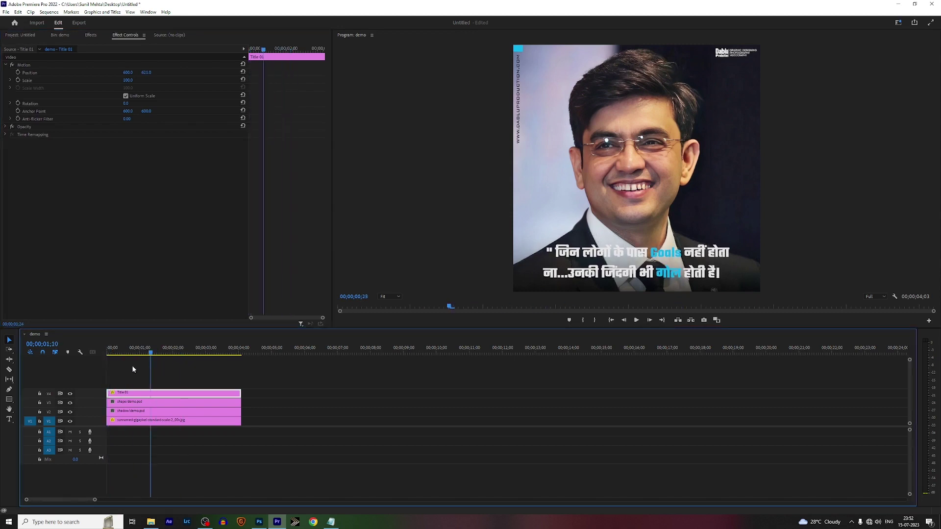
pyautogui.press('space')
pyautogui.press('space')
pyautogui.click(180, 425)
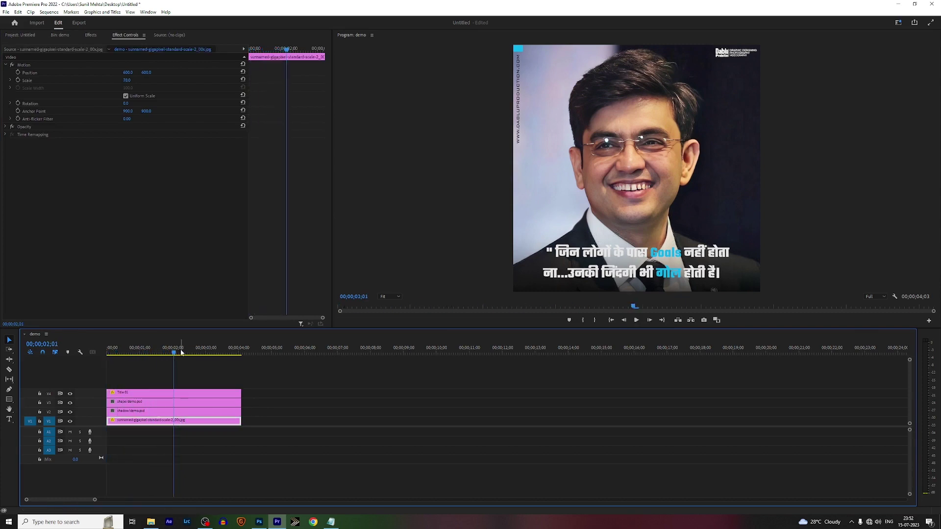
# - Keyframe the photo's Scale at 78 at the start and 82 at about 3;01
pyautogui.moveTo(176, 349); pyautogui.dragTo(102, 367)
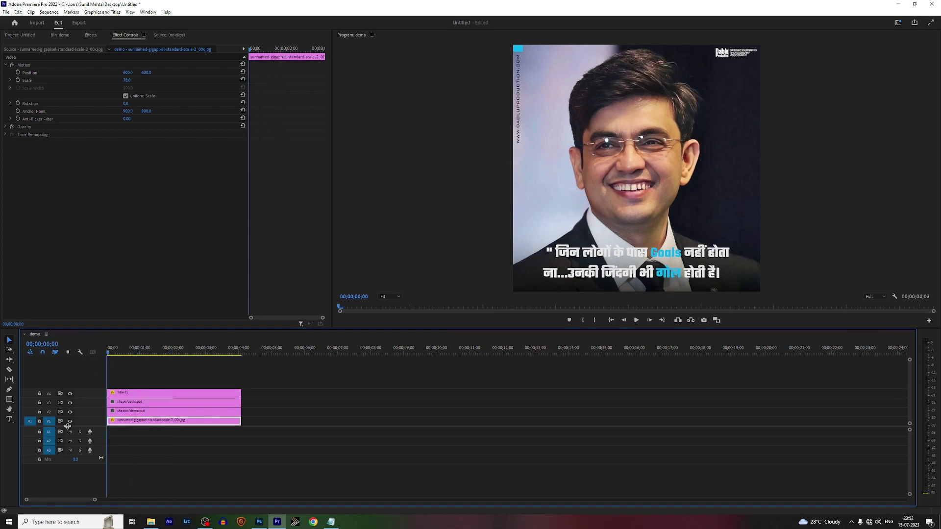
pyautogui.click(70, 422)
pyautogui.click(69, 424)
pyautogui.click(22, 82)
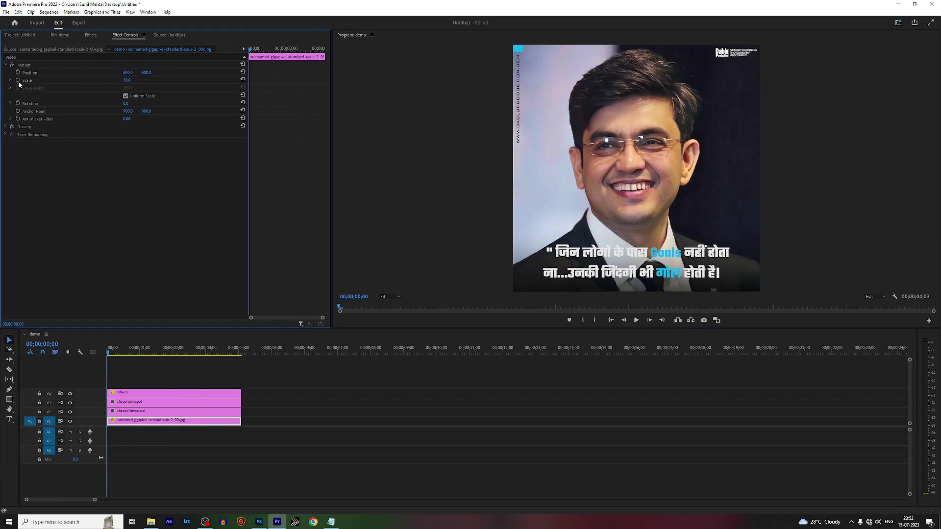
pyautogui.moveTo(249, 48); pyautogui.dragTo(307, 60)
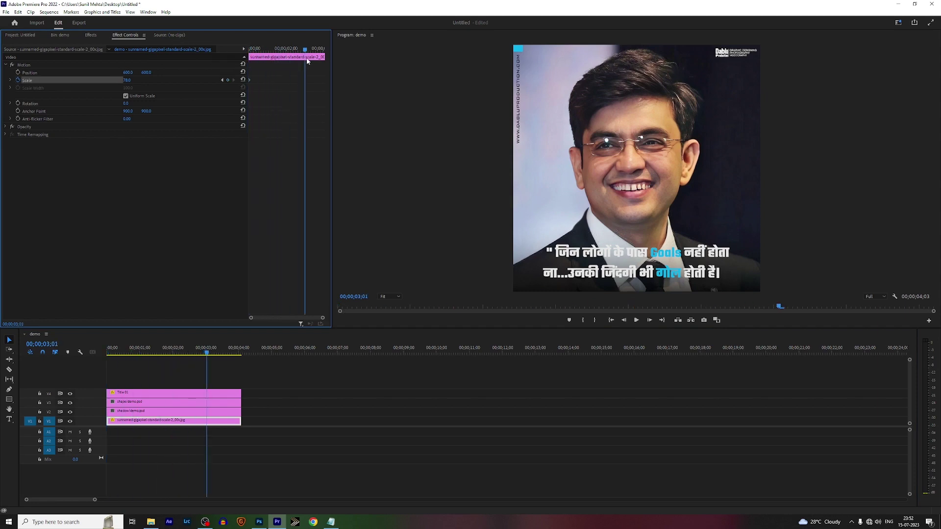
pyautogui.click(137, 81)
pyautogui.write('82')
pyautogui.press('Return')
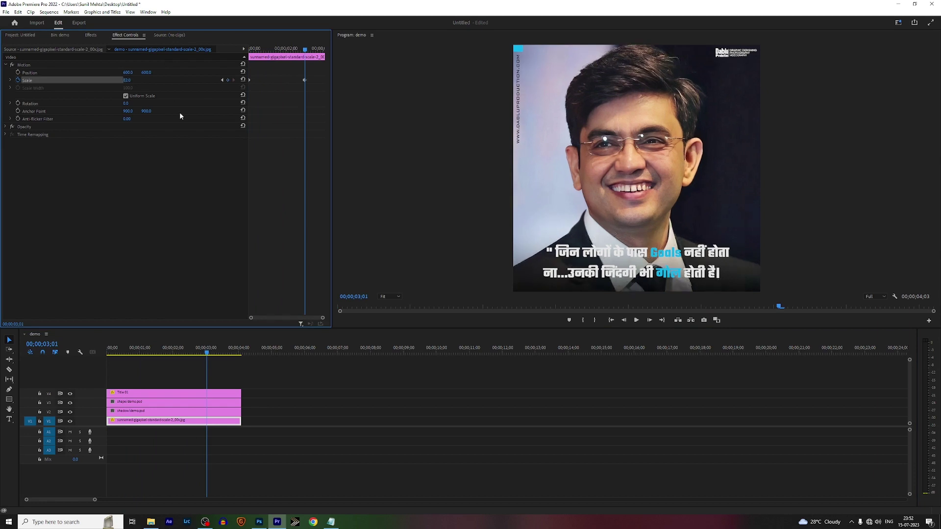
# - Move the second Scale keyframe to the clip's end and preview the zoom
pyautogui.moveTo(304, 80); pyautogui.dragTo(336, 85)
pyautogui.press('Home')
pyautogui.press('space')
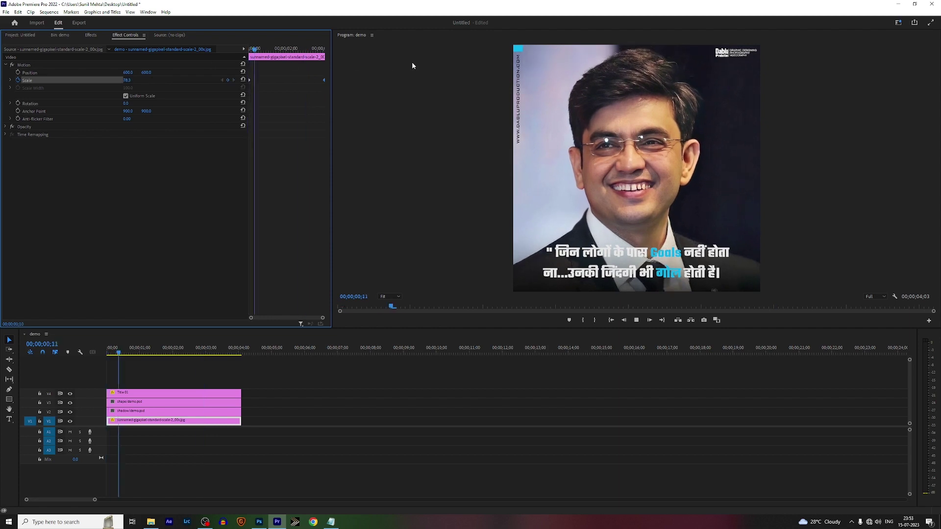
pyautogui.press('space')
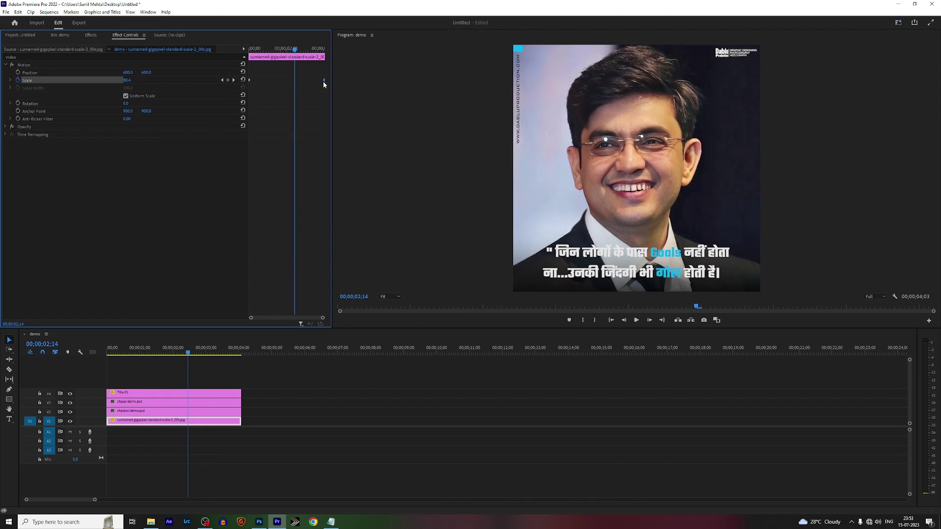
# - Change the end Scale keyframe to 84 and replay the zoom from the start
pyautogui.click(249, 80)
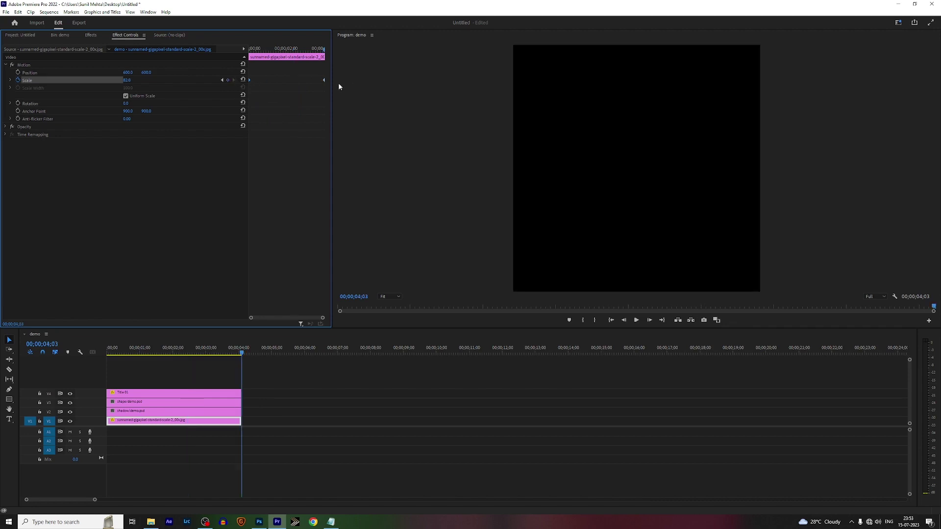
pyautogui.click(127, 80)
pyautogui.write('84')
pyautogui.press('Return')
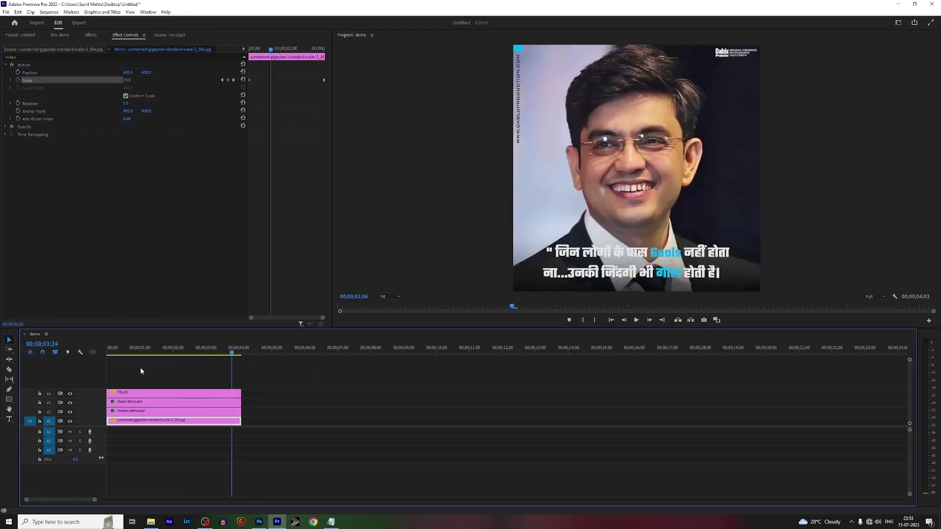
pyautogui.press('Home')
pyautogui.press('space')
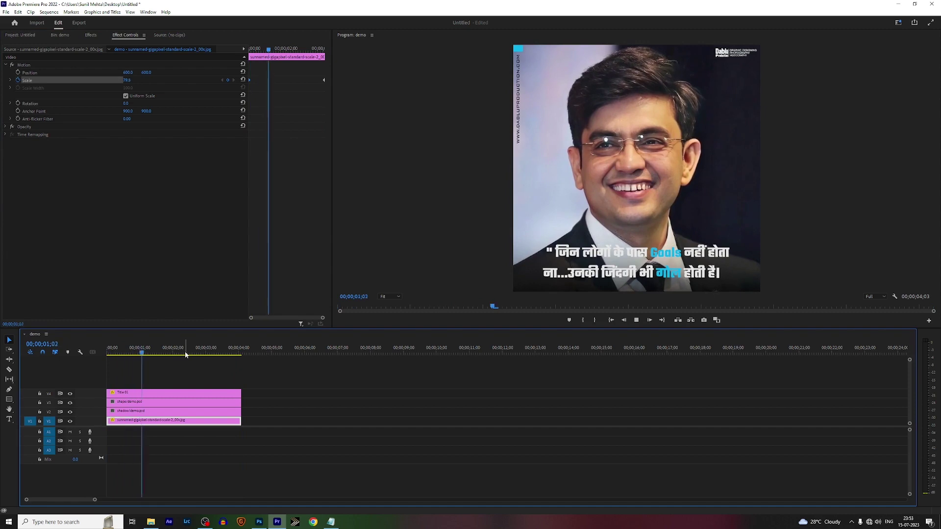
pyautogui.press('space')
pyautogui.click(135, 394)
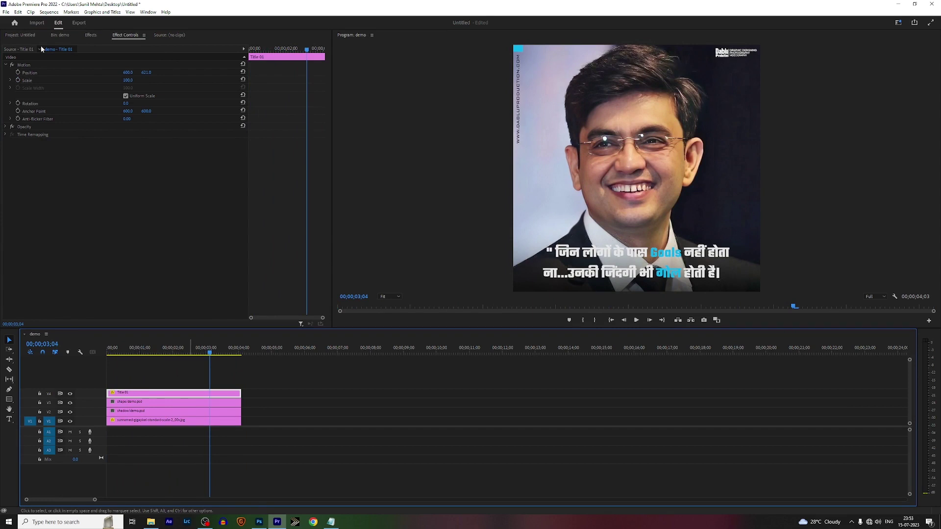
# - Apply the Swish 01 preset to Title 01 on V4 and preview the swish from the start
pyautogui.click(91, 35)
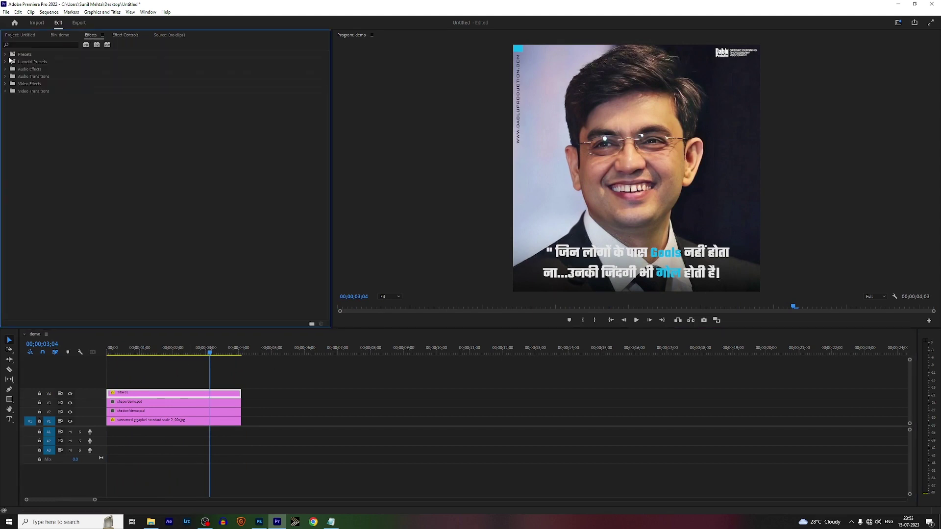
pyautogui.rightClick(28, 55)
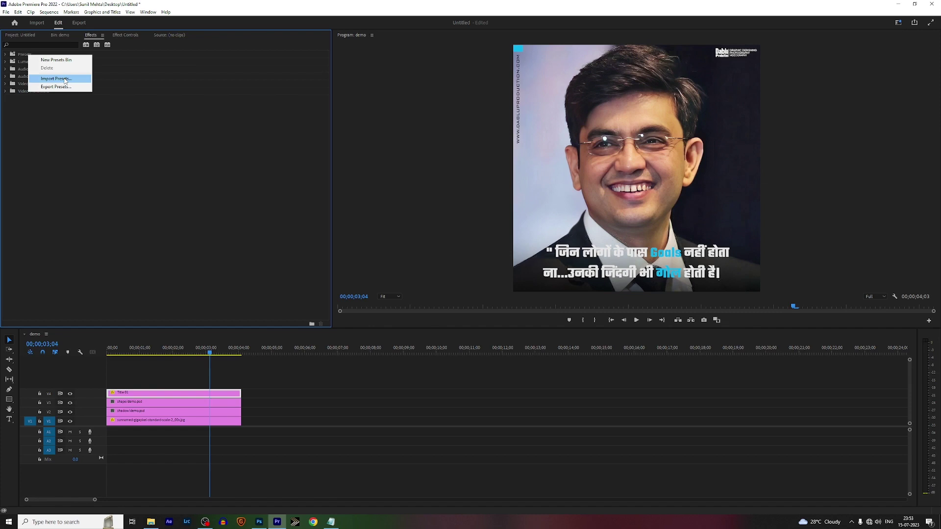
pyautogui.click(62, 122)
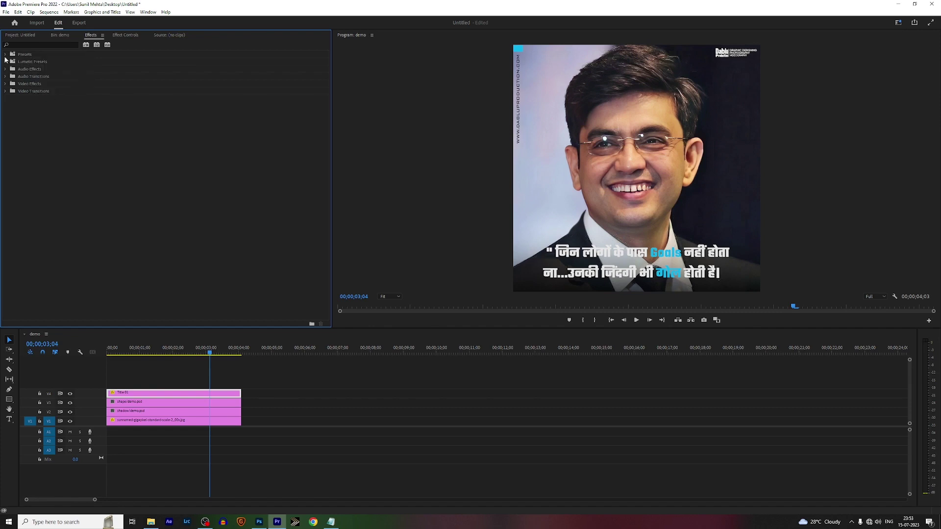
pyautogui.click(6, 54)
pyautogui.click(25, 62)
pyautogui.moveTo(22, 65); pyautogui.dragTo(168, 394)
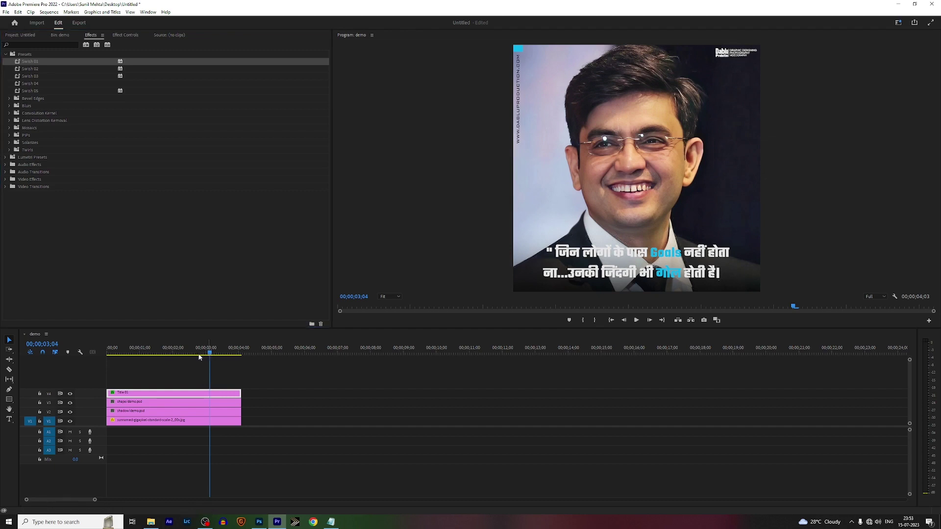
pyautogui.moveTo(208, 354); pyautogui.dragTo(86, 369)
pyautogui.press('space')
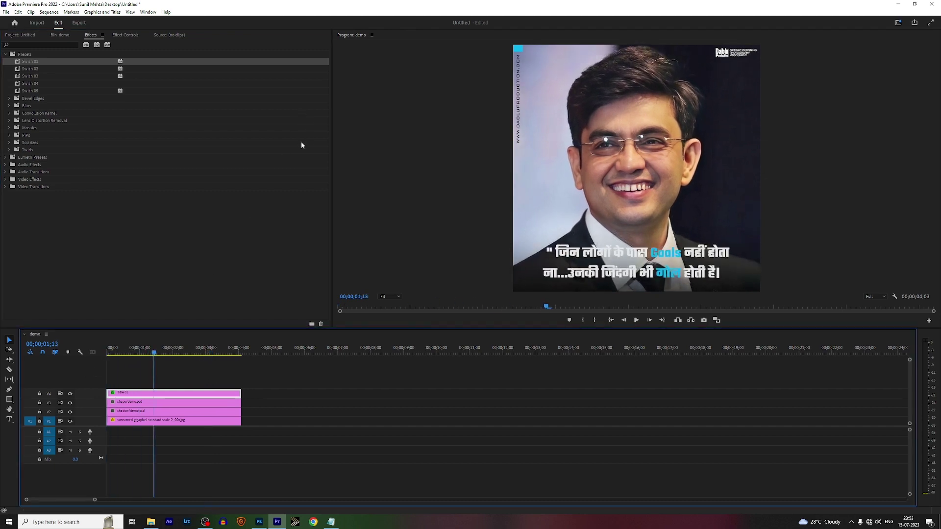
pyautogui.press('j')
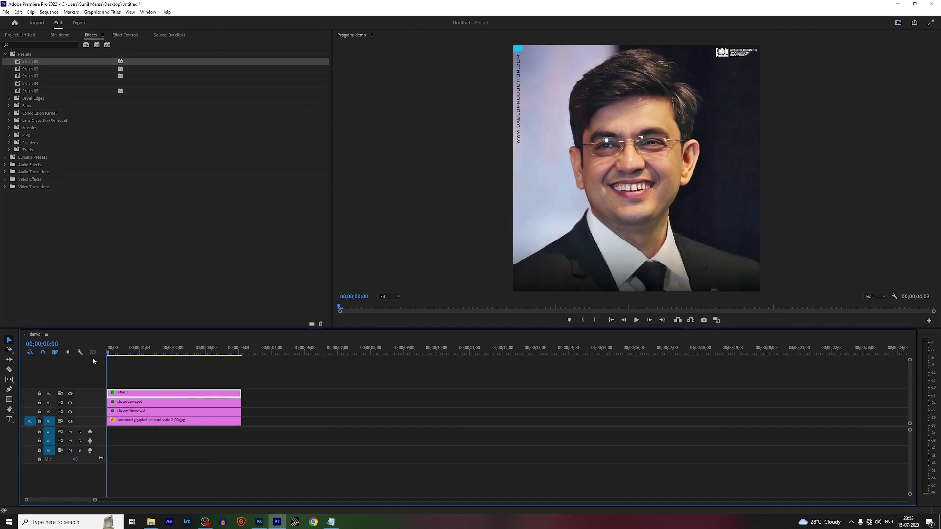
pyautogui.click(29, 34)
pyautogui.doubleClick(131, 158)
pyautogui.click(26, 108)
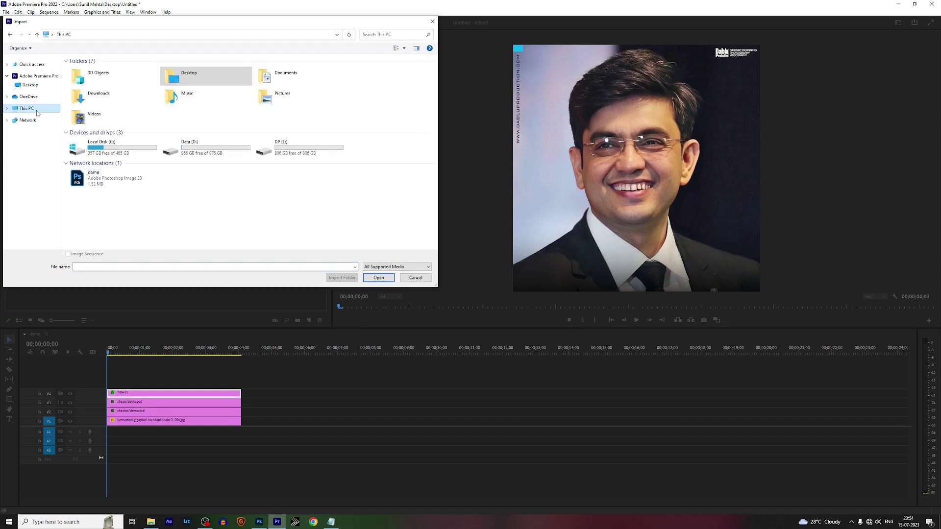
pyautogui.doubleClick(198, 145)
pyautogui.doubleClick(126, 108)
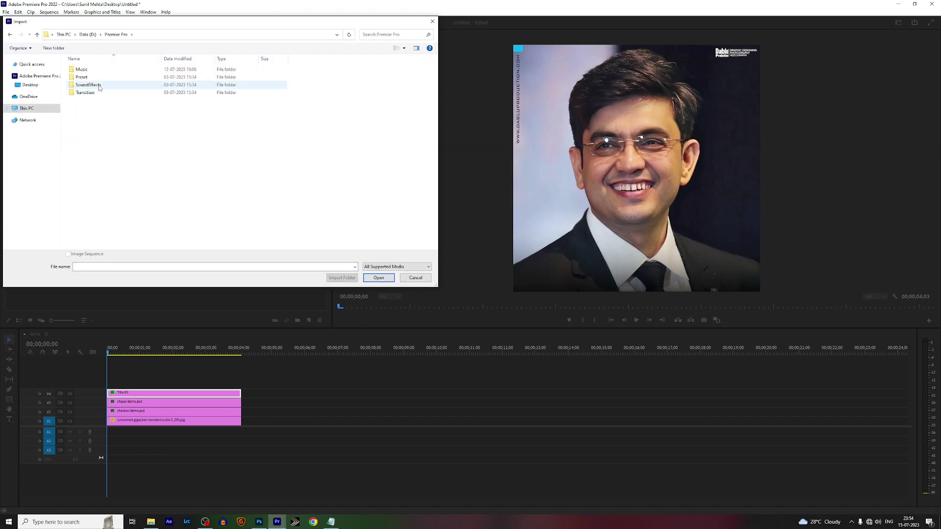
pyautogui.doubleClick(99, 86)
pyautogui.click(101, 79)
pyautogui.click(380, 278)
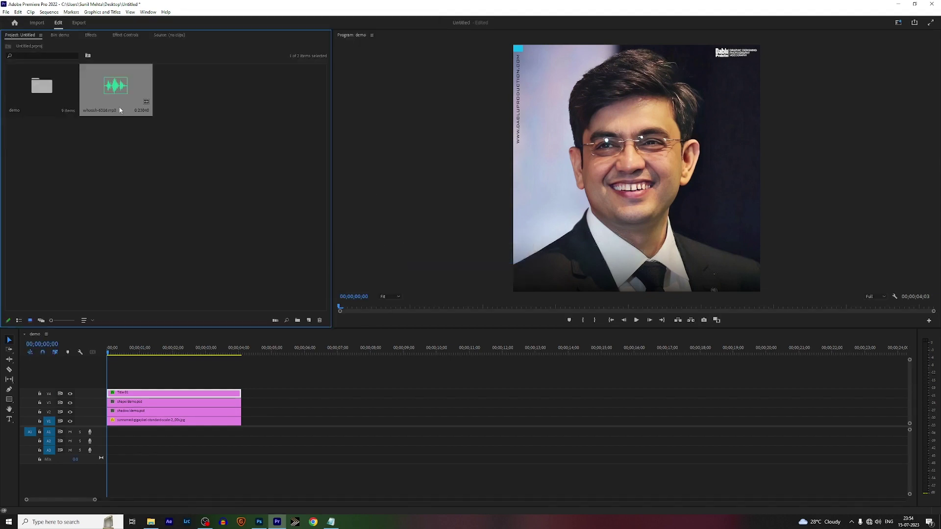
pyautogui.moveTo(97, 198); pyautogui.dragTo(138, 431)
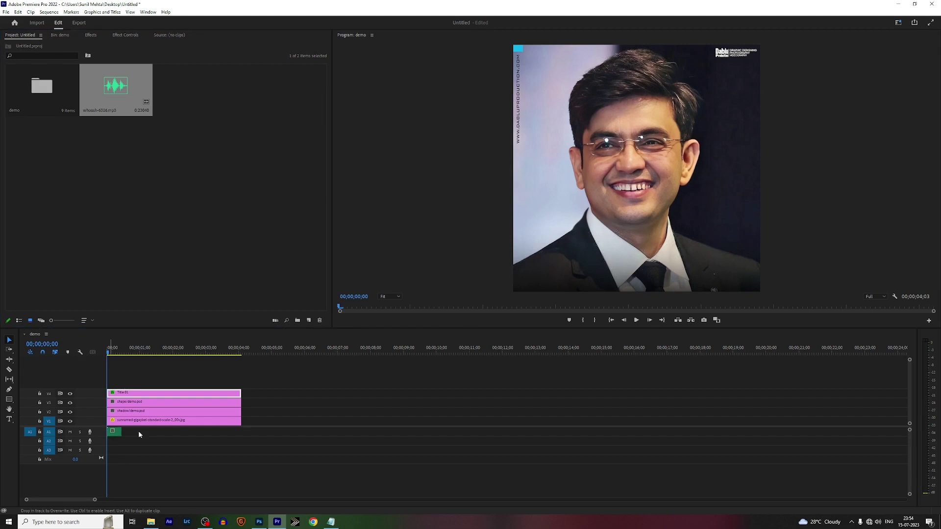
pyautogui.press('space')
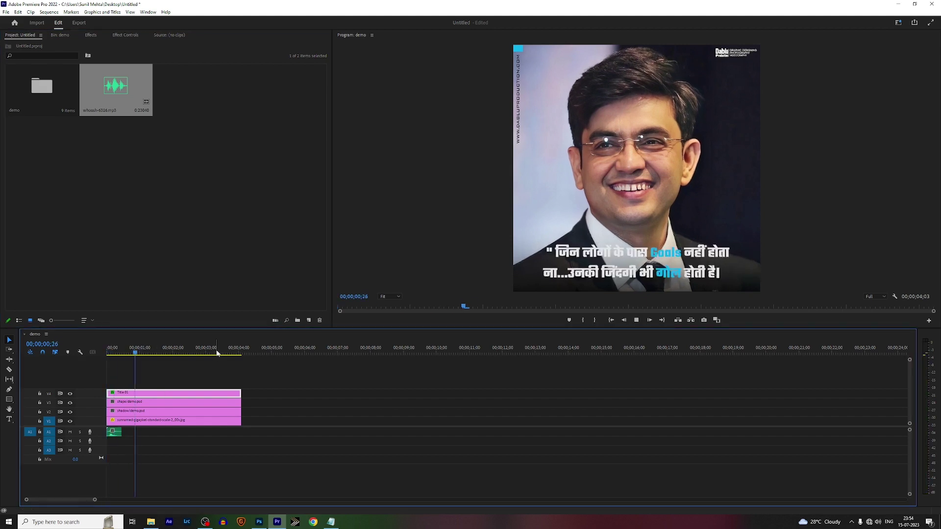
pyautogui.press('Home')
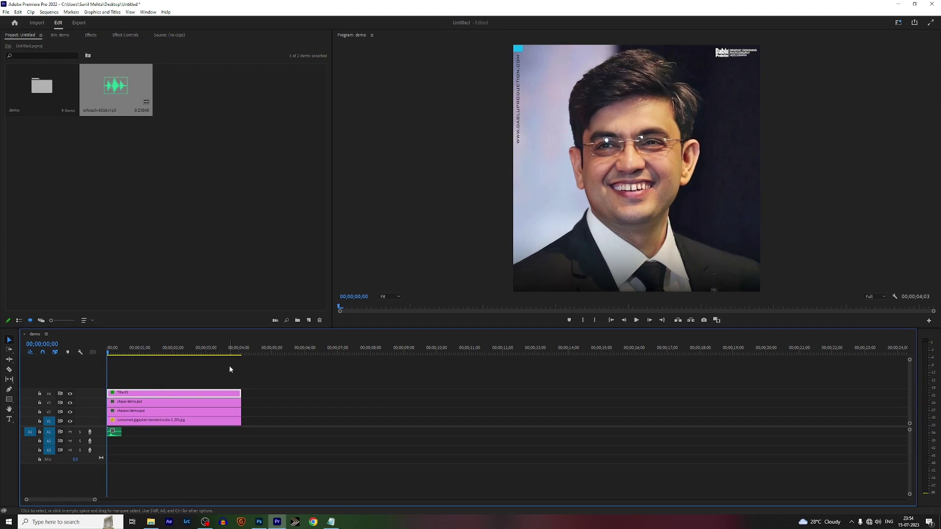
pyautogui.press('space')
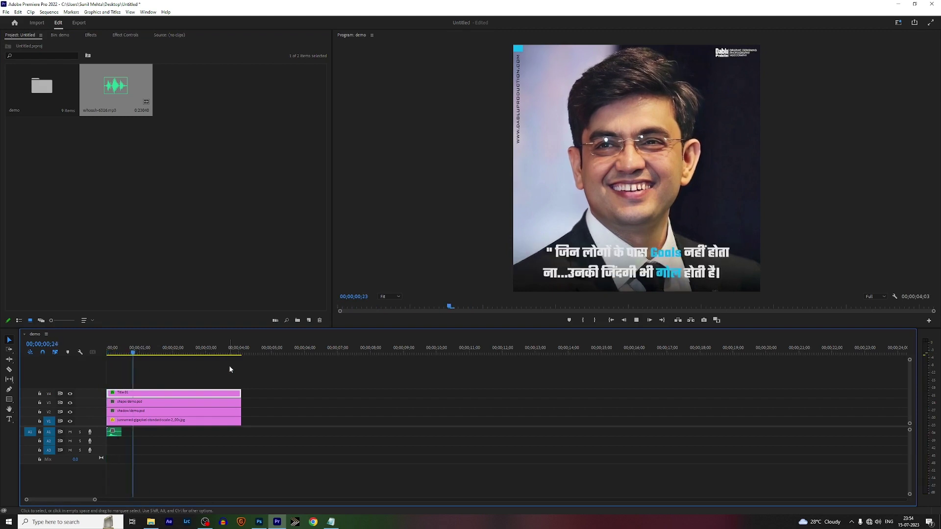
pyautogui.press('space')
pyautogui.press('Home')
pyautogui.press('space')
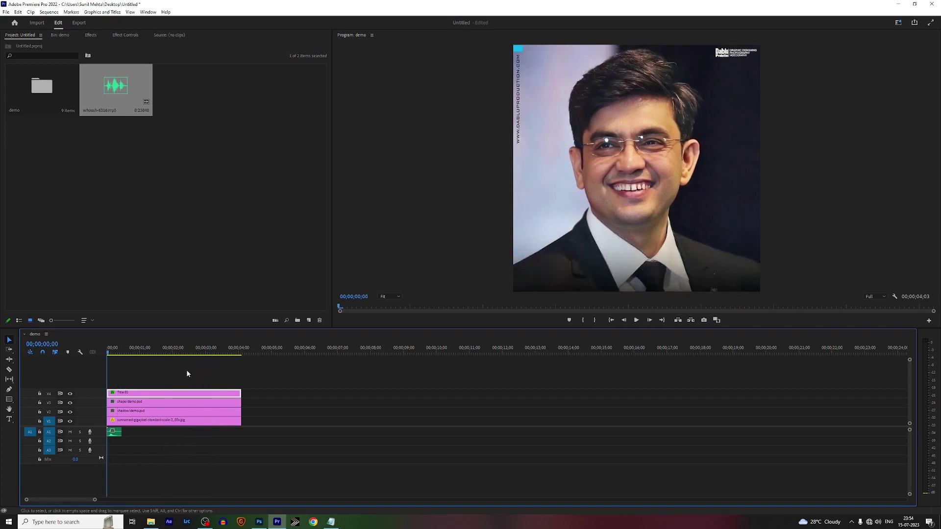
pyautogui.press('space')
pyautogui.moveTo(234, 352)
pyautogui.mouseDown()
pyautogui.moveTo(217, 356)
pyautogui.moveTo(242, 365)
pyautogui.mouseUp()
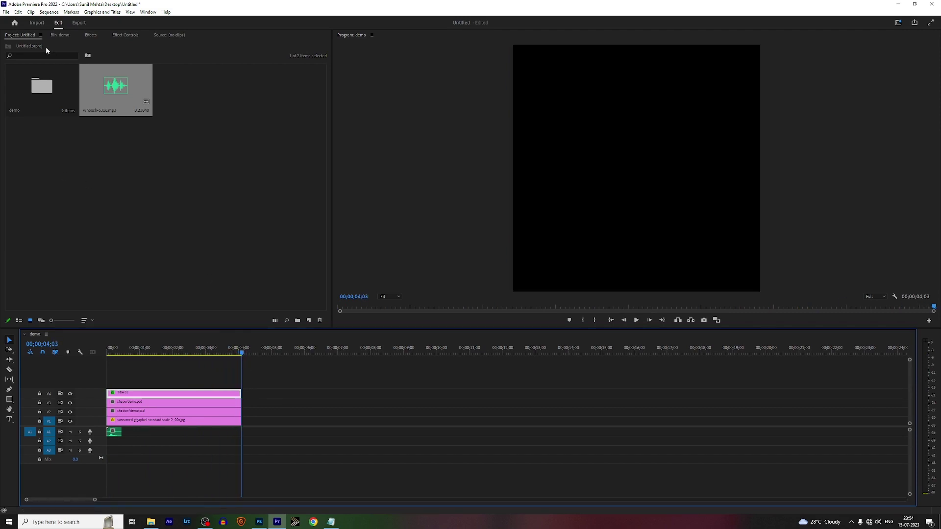
# - Add the second portrait photo to V1 after the first clip, ending around 8 seconds
pyautogui.click(64, 35)
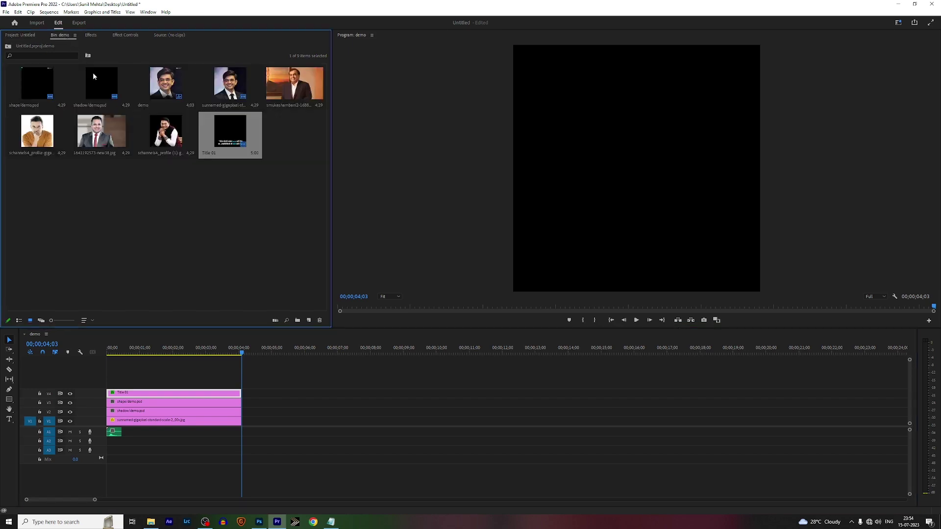
pyautogui.click(289, 89)
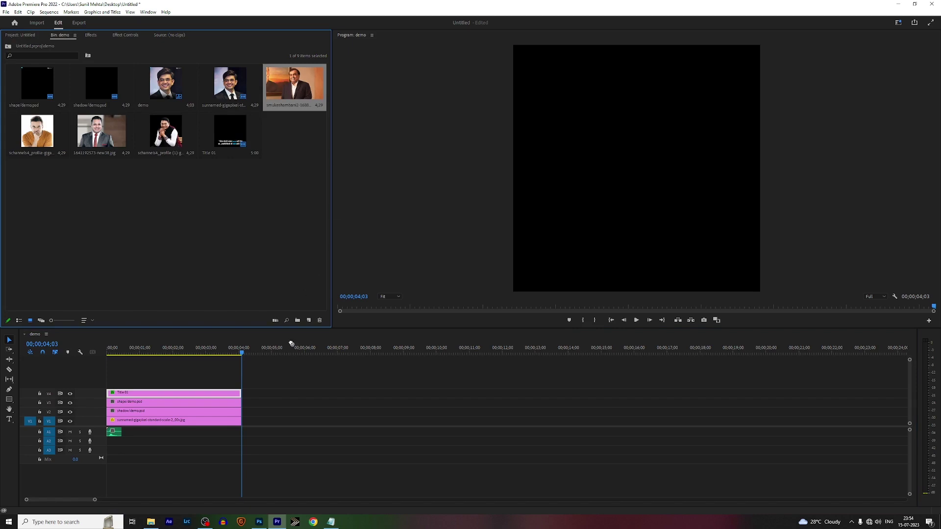
pyautogui.moveTo(291, 344); pyautogui.dragTo(246, 423)
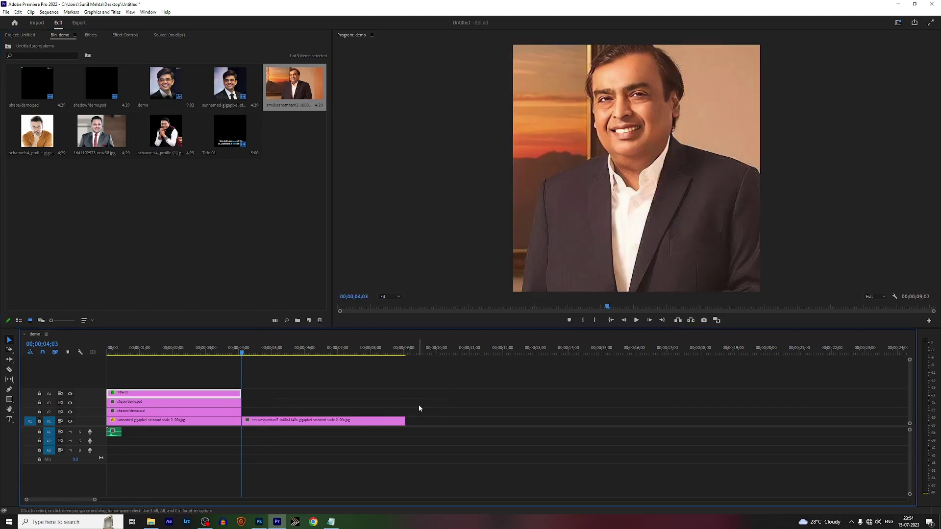
pyautogui.moveTo(403, 421); pyautogui.dragTo(373, 422)
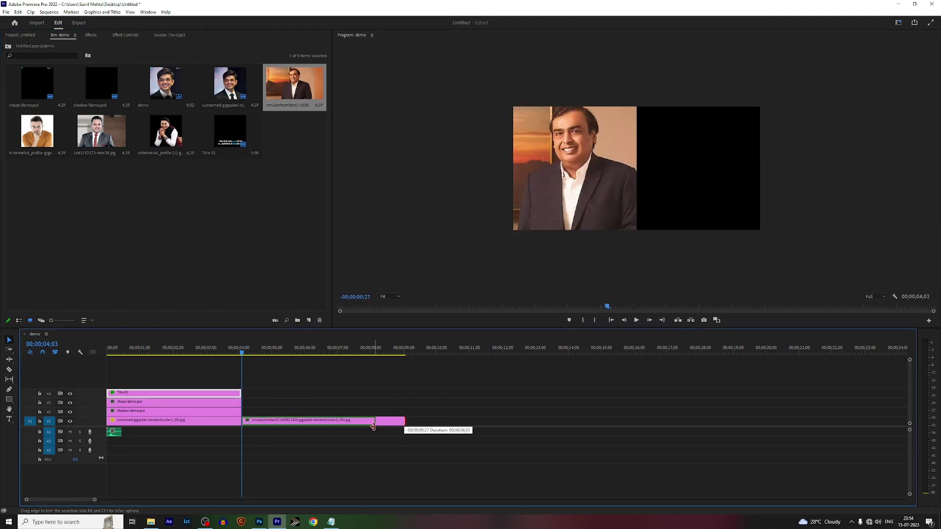
# - Extend the shadow and shape overlay clips past the second photo and preview the section
pyautogui.moveTo(241, 411); pyautogui.dragTo(748, 412)
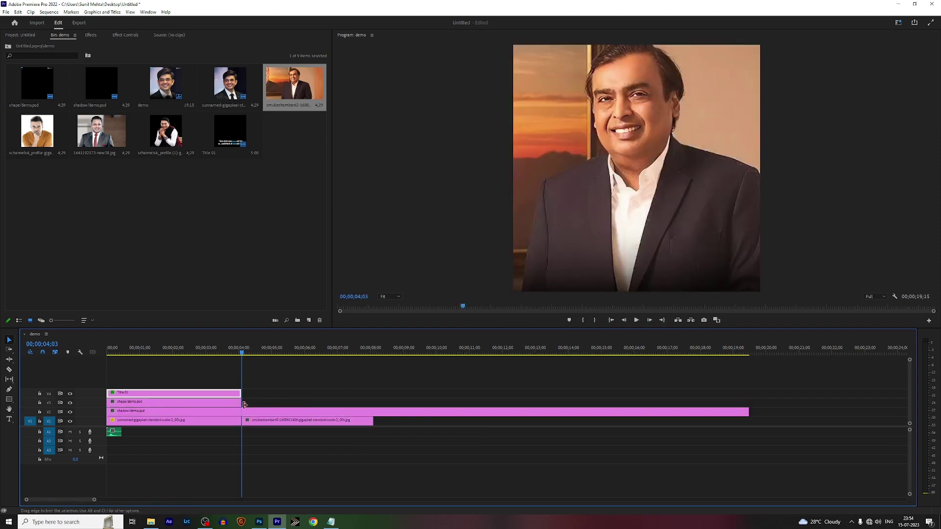
pyautogui.moveTo(241, 402)
pyautogui.mouseDown()
pyautogui.moveTo(757, 399)
pyautogui.moveTo(748, 401)
pyautogui.mouseUp()
pyautogui.press('space')
pyautogui.press('space')
pyautogui.click(289, 421)
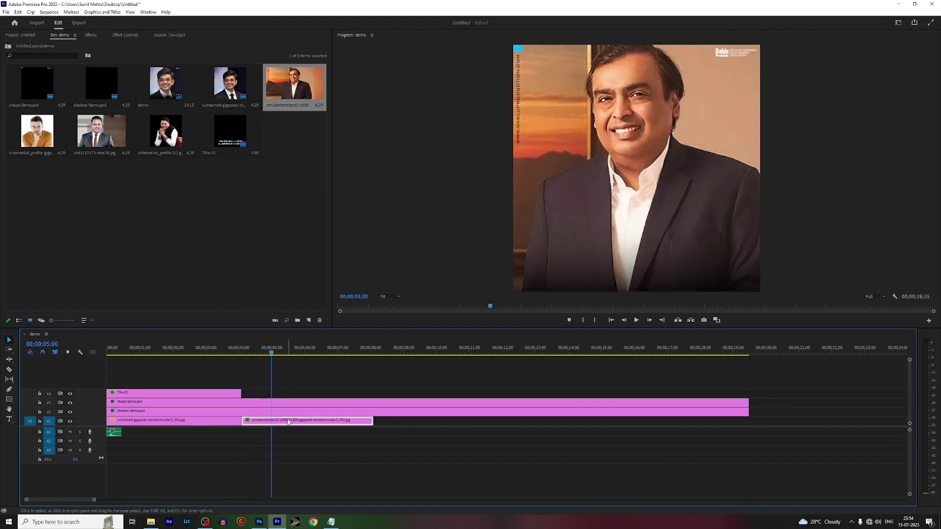
pyautogui.click(127, 35)
# - Set the second photo to Scale 95, Position Y 606, and keyframe a leftward pan from 04;11 to 06;26
pyautogui.moveTo(127, 81); pyautogui.dragTo(131, 81)
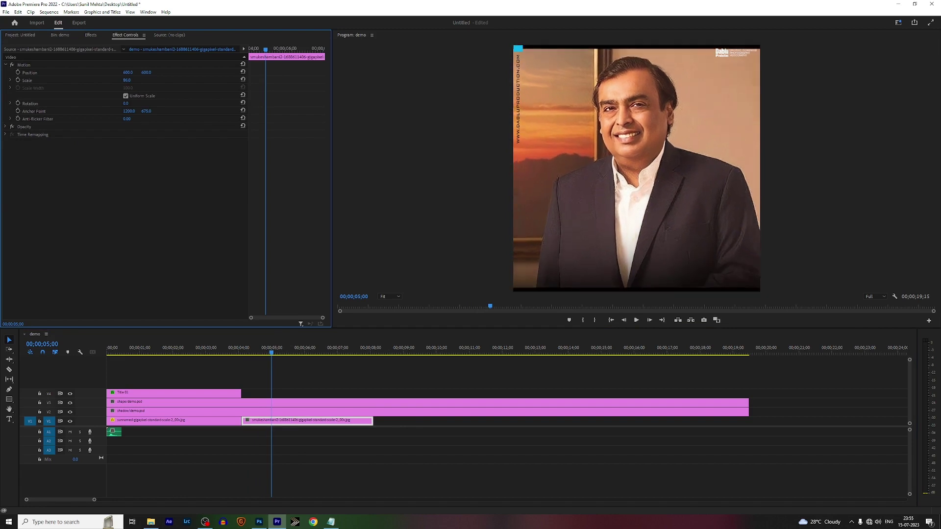
pyautogui.moveTo(146, 72); pyautogui.dragTo(147, 73)
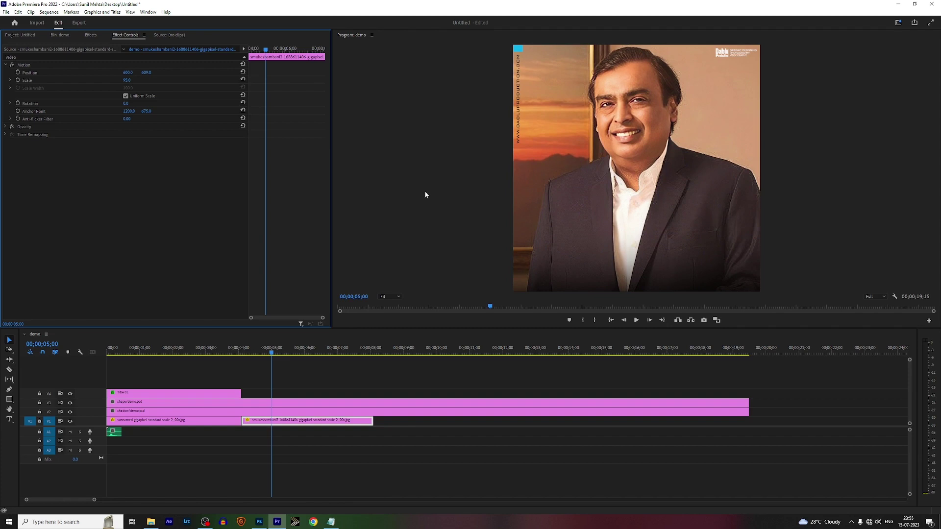
pyautogui.moveTo(271, 368); pyautogui.dragTo(251, 367)
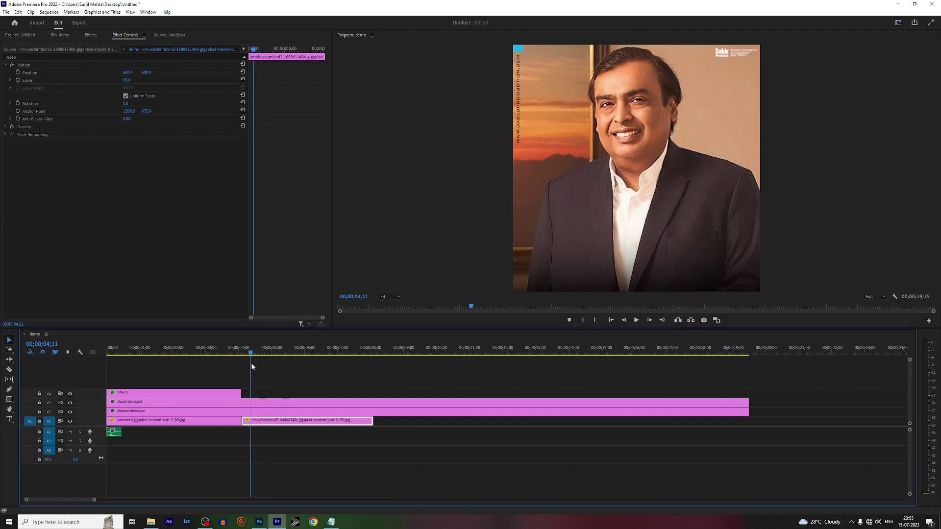
pyautogui.click(18, 73)
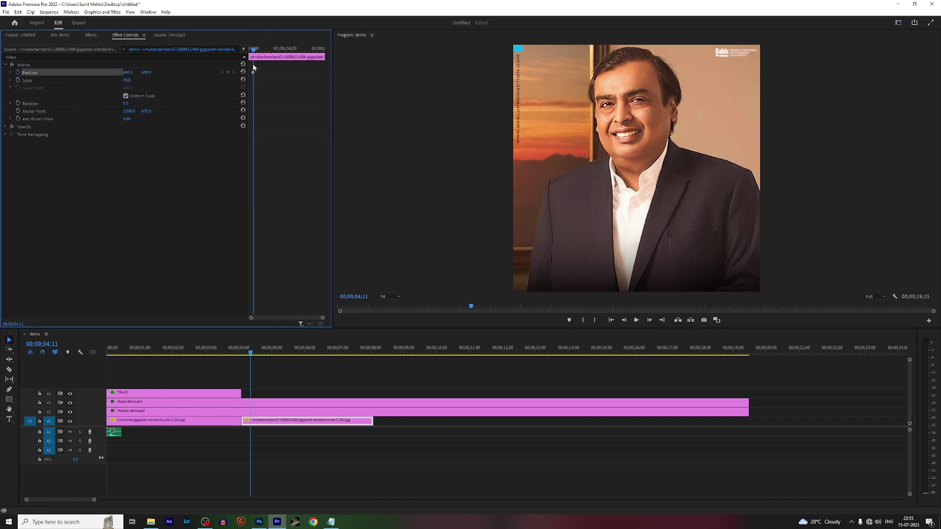
pyautogui.moveTo(255, 51); pyautogui.dragTo(303, 60)
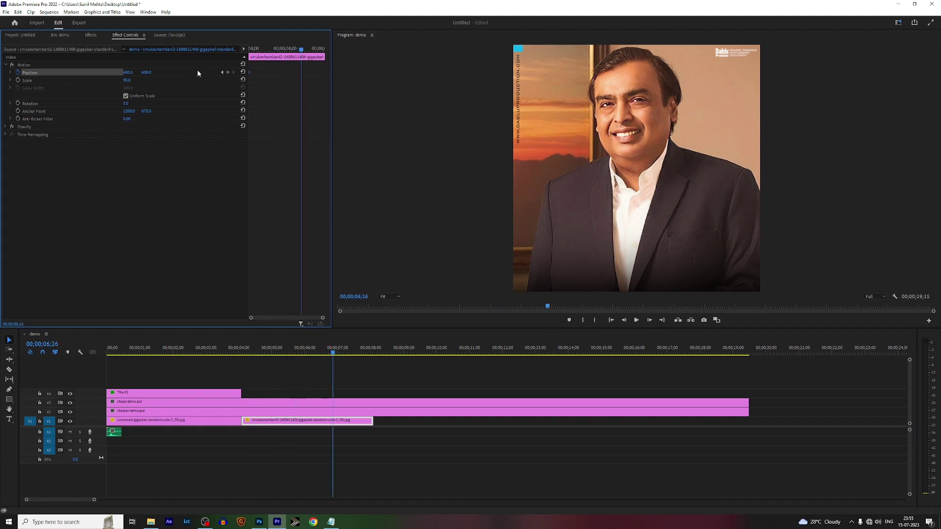
pyautogui.moveTo(128, 73); pyautogui.dragTo(103, 72)
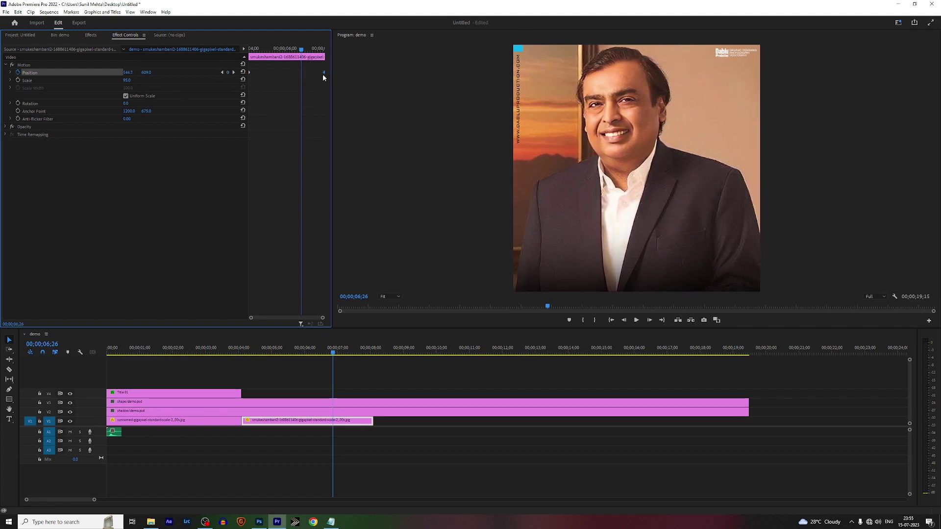
# - Play back the second photo's pan from its first frame, then return to the first slide's end
pyautogui.press('Up')
pyautogui.press('Left')
pyautogui.press('Left')
pyautogui.press('space')
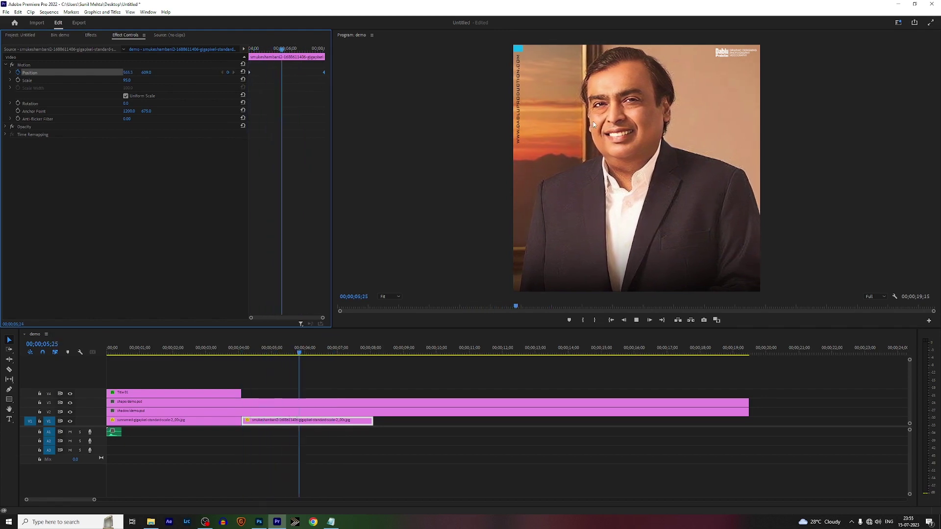
pyautogui.press('space')
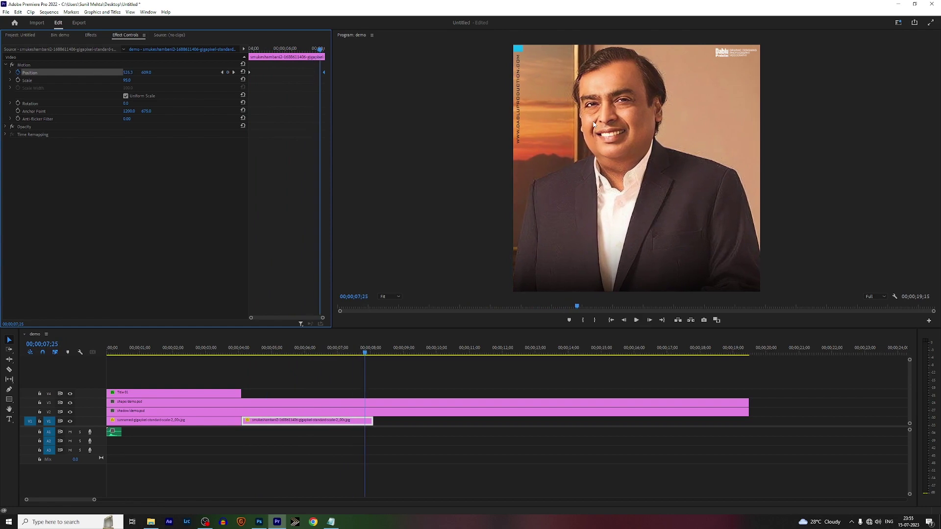
pyautogui.moveTo(365, 351); pyautogui.dragTo(225, 372)
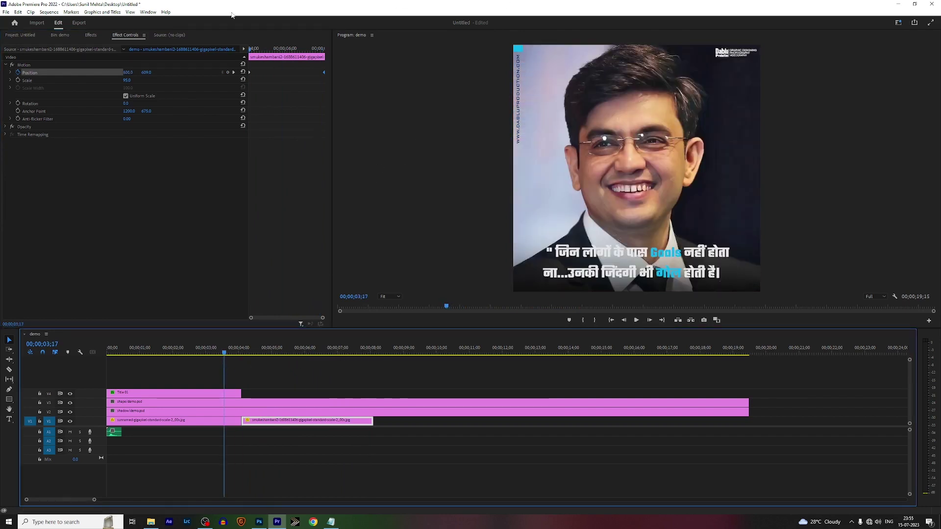
# - Duplicate the Title 01 quote title onto the second portrait photo and preview it
pyautogui.click(191, 394)
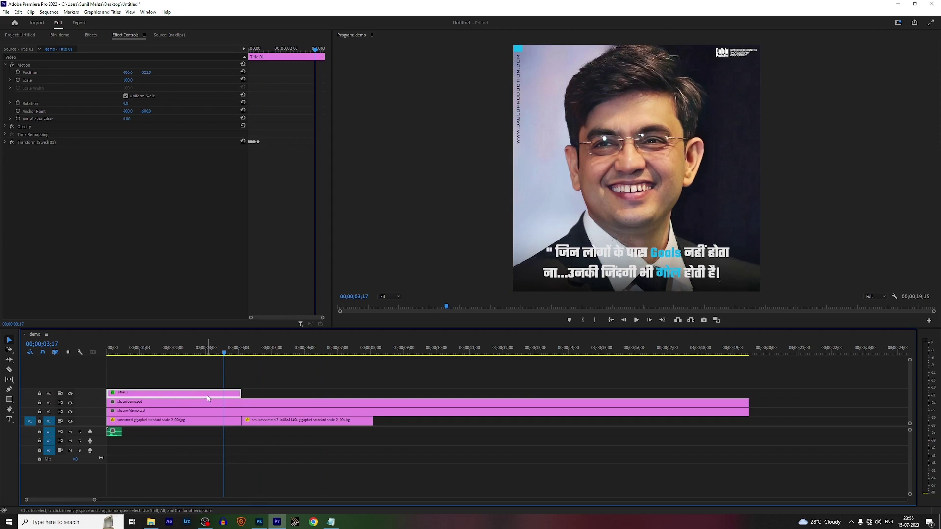
pyautogui.moveTo(205, 395); pyautogui.dragTo(373, 392)
pyautogui.press('space')
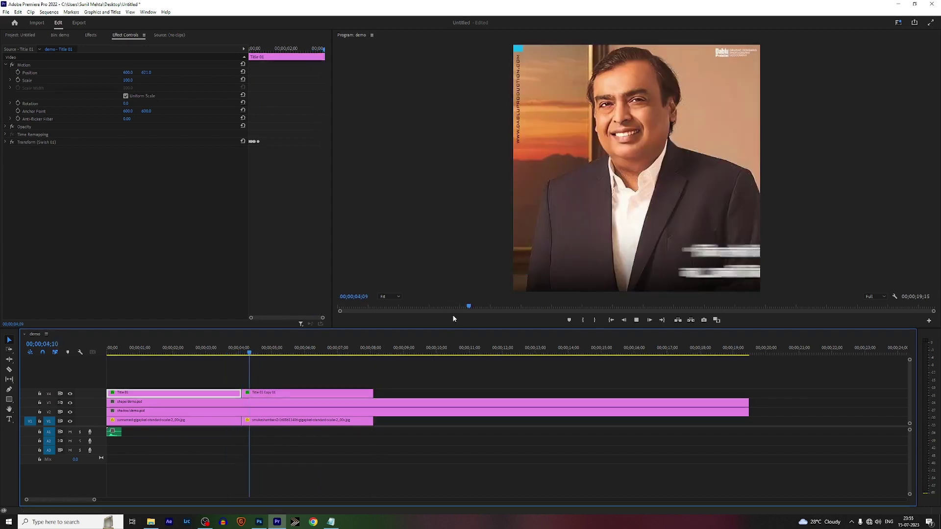
# - Delete the Transform (Swish 01) effect from Title 01 Copy 01, then open it for editing beside the Notepad quotes
pyautogui.click(300, 395)
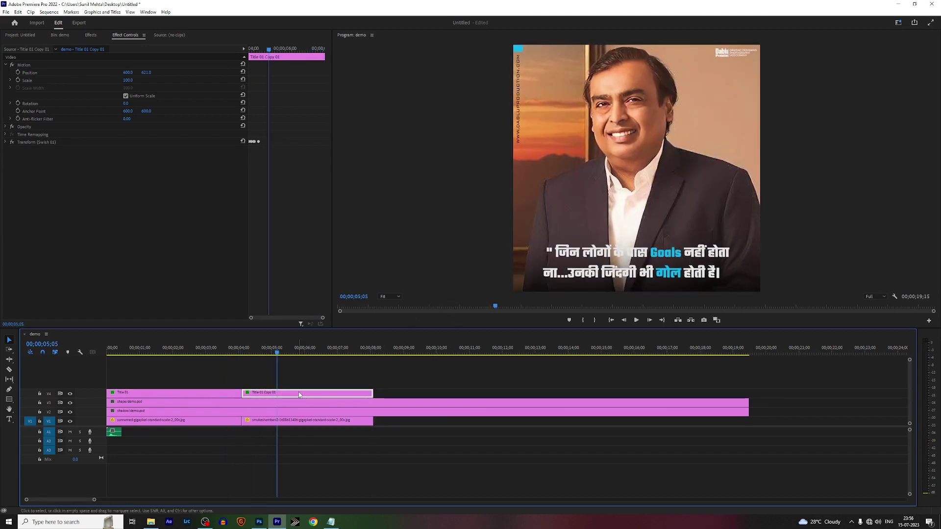
pyautogui.click(41, 142)
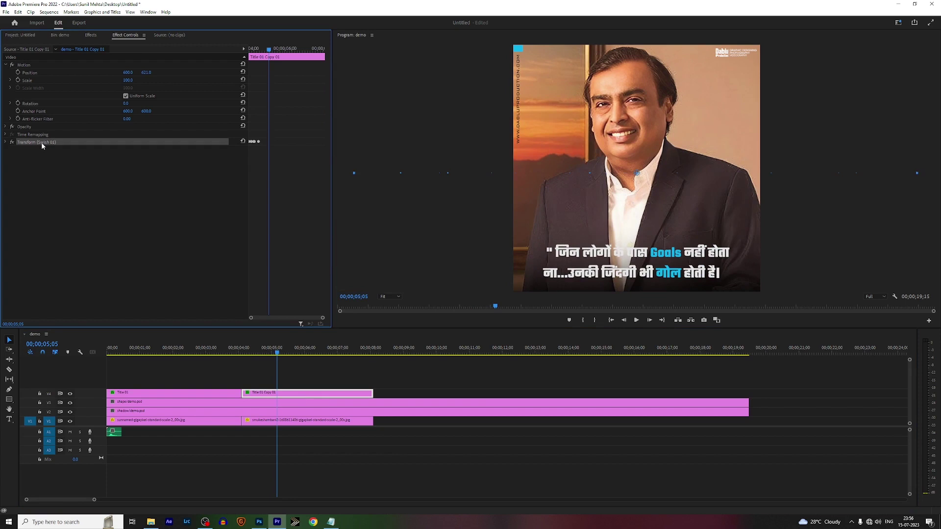
pyautogui.press('Delete')
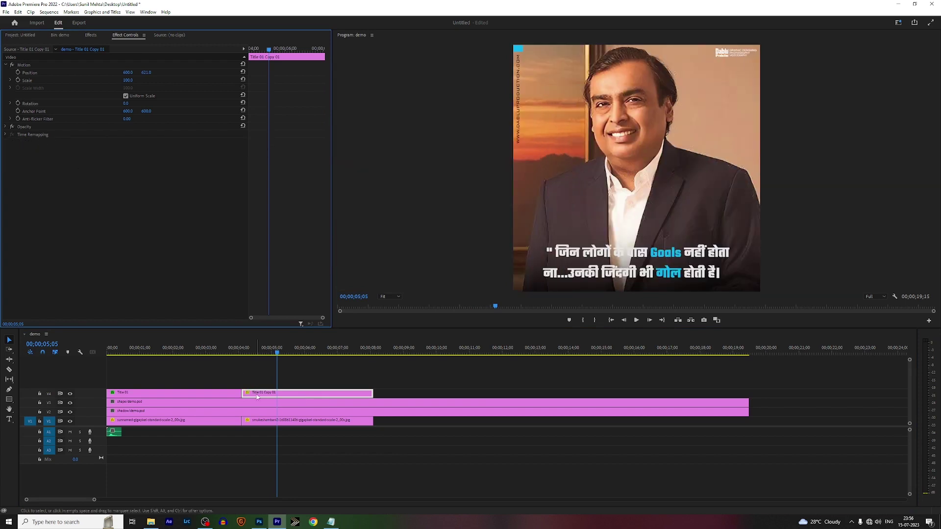
pyautogui.doubleClick(258, 394)
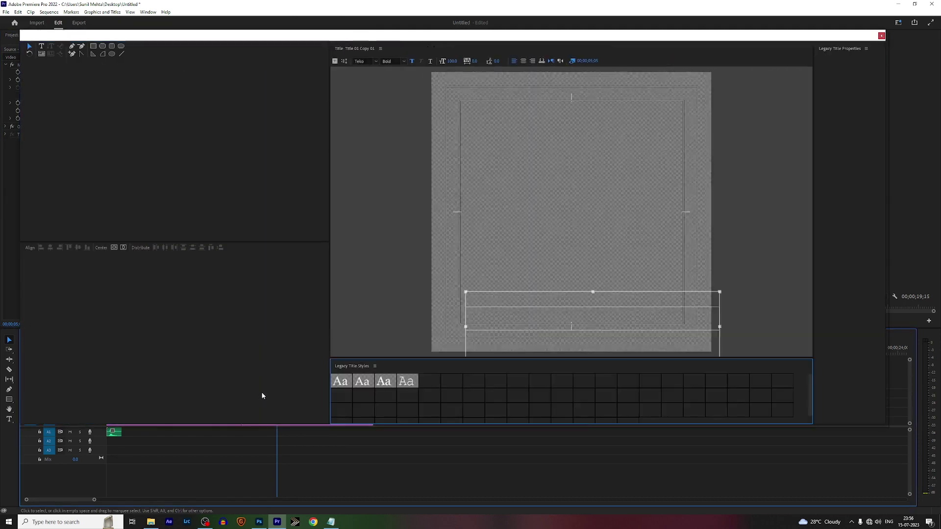
pyautogui.click(331, 522)
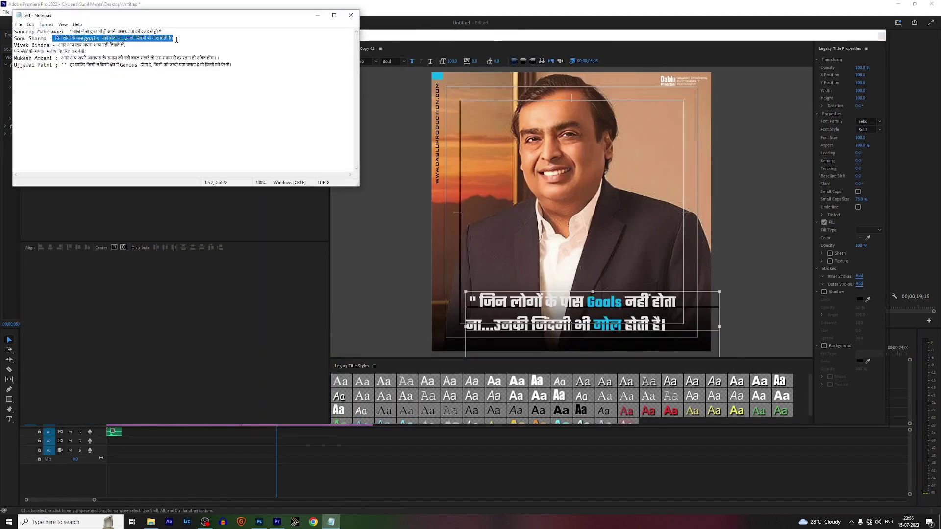
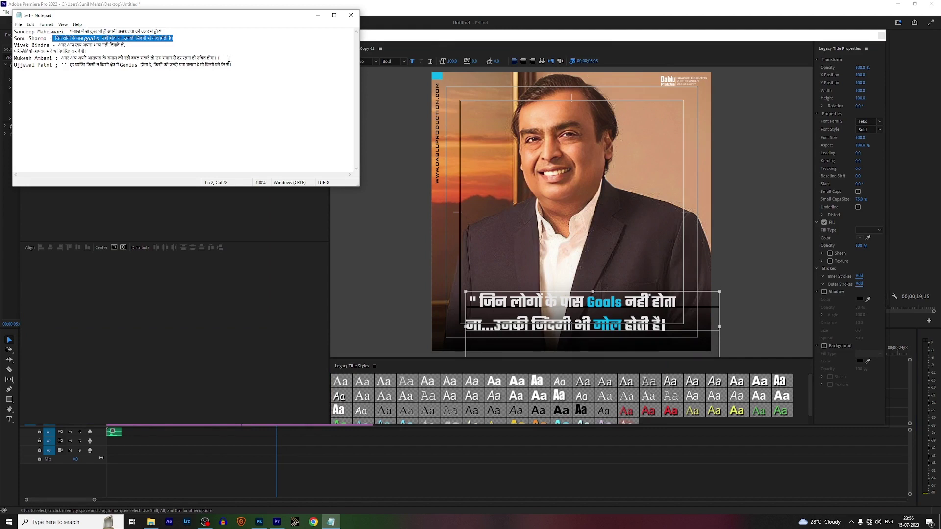
# - Copy the Hindi quote on Notepad's fifth line and return to the Premiere title editor
pyautogui.moveTo(220, 58); pyautogui.dragTo(61, 58)
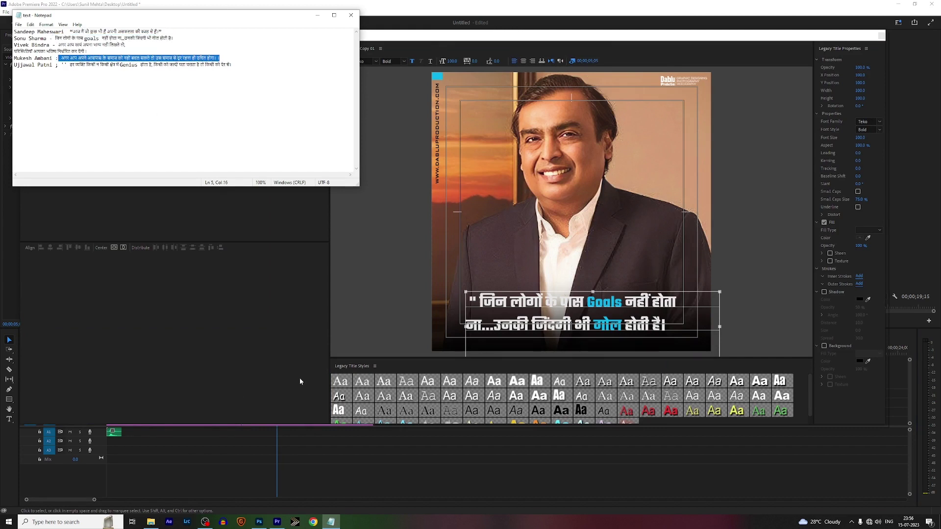
pyautogui.click(533, 308)
# - Replace the title text with the pasted Hindi quote, wrap it to three lines and reposition it
pyautogui.click(41, 46)
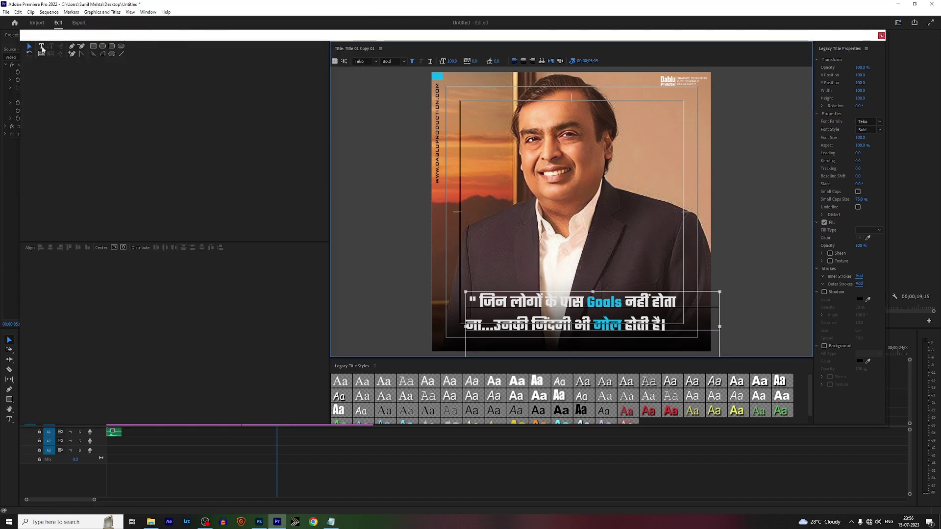
pyautogui.click(586, 300)
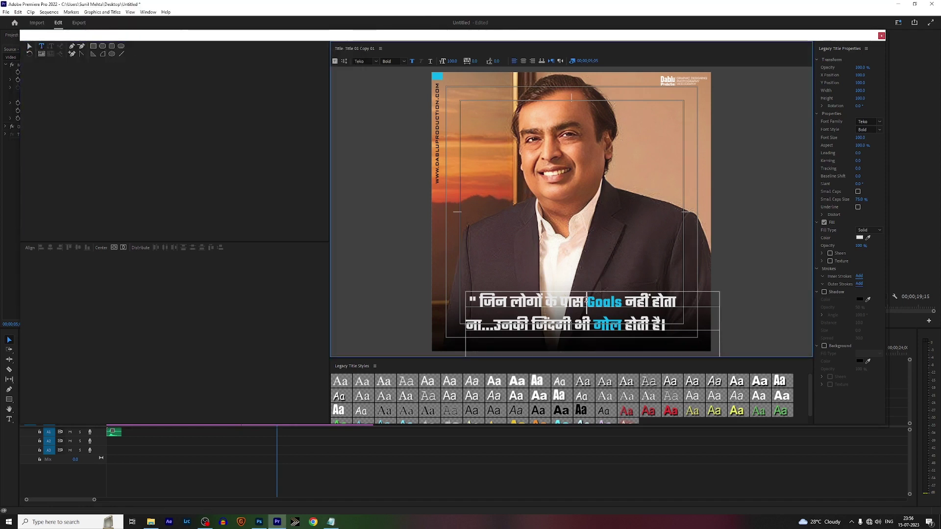
pyautogui.hotkey('ctrl', 'a')
pyautogui.hotkey('ctrl', 'v')
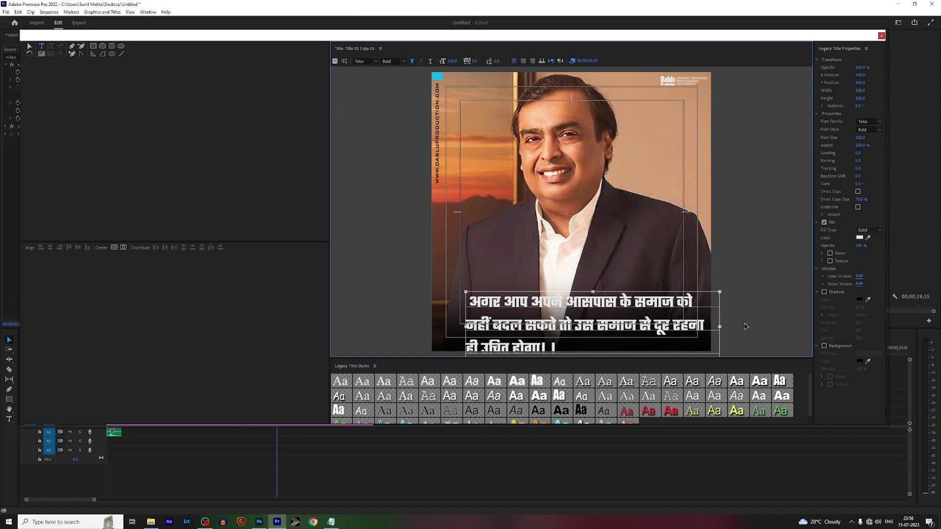
pyautogui.hotkey('ctrl', 'a')
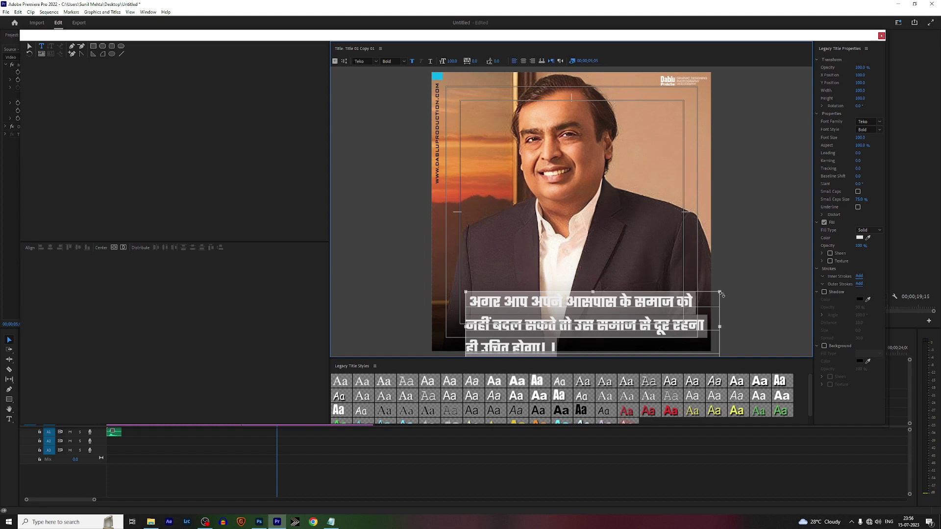
pyautogui.moveTo(720, 293); pyautogui.dragTo(675, 281)
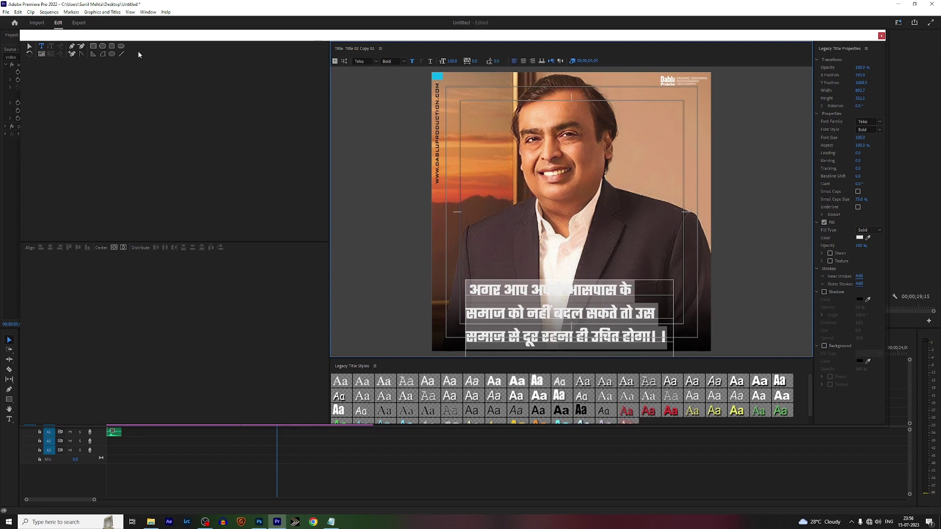
pyautogui.click(29, 47)
pyautogui.moveTo(597, 296)
pyautogui.mouseDown()
pyautogui.moveTo(616, 272)
pyautogui.moveTo(609, 281)
pyautogui.mouseUp()
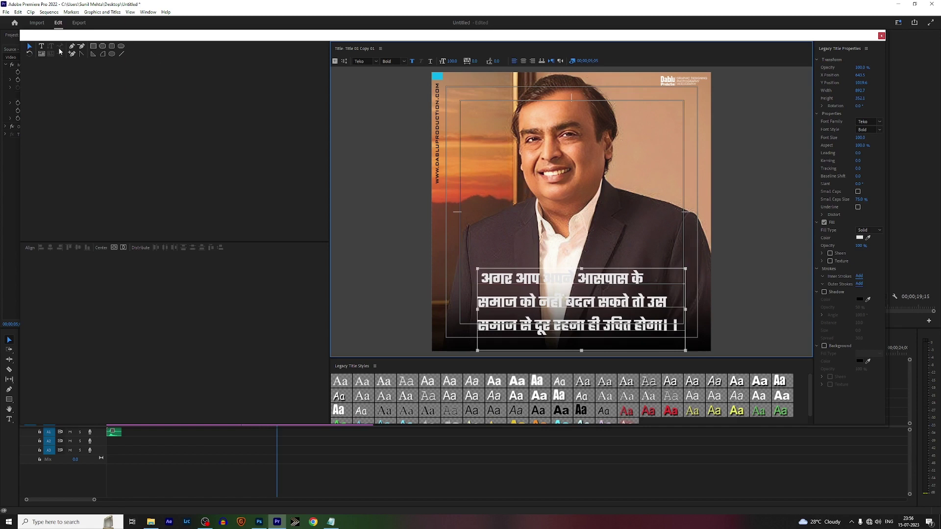
# - Colour both 'समाज' words, on lines two and three, blue
pyautogui.click(42, 47)
pyautogui.click(605, 279)
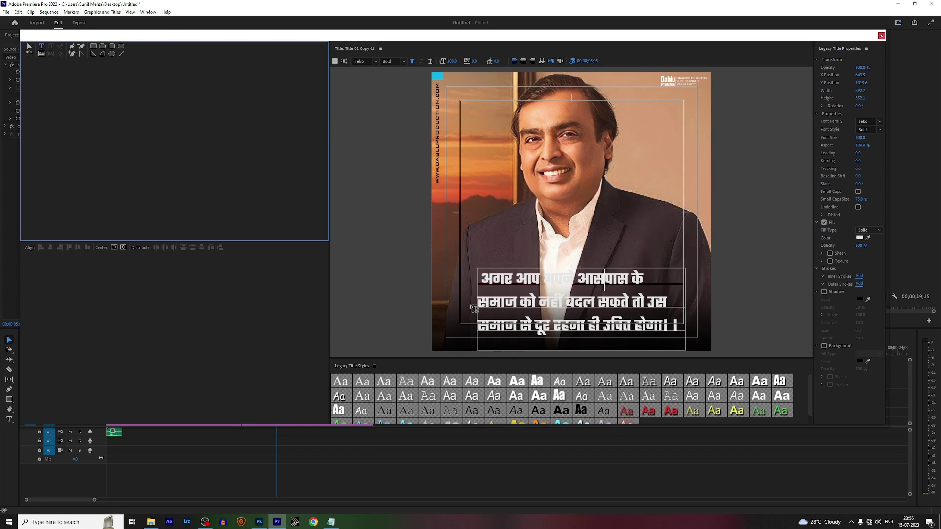
pyautogui.moveTo(517, 300); pyautogui.dragTo(478, 300)
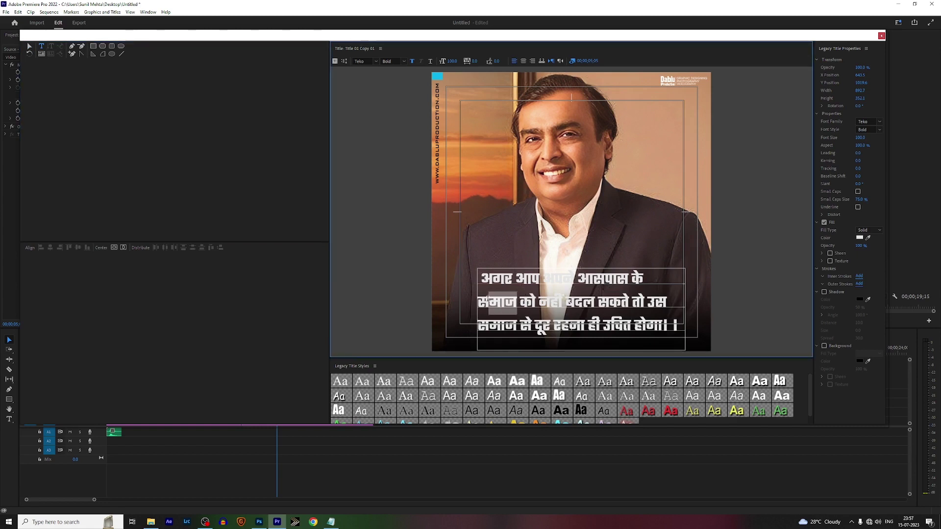
pyautogui.click(868, 238)
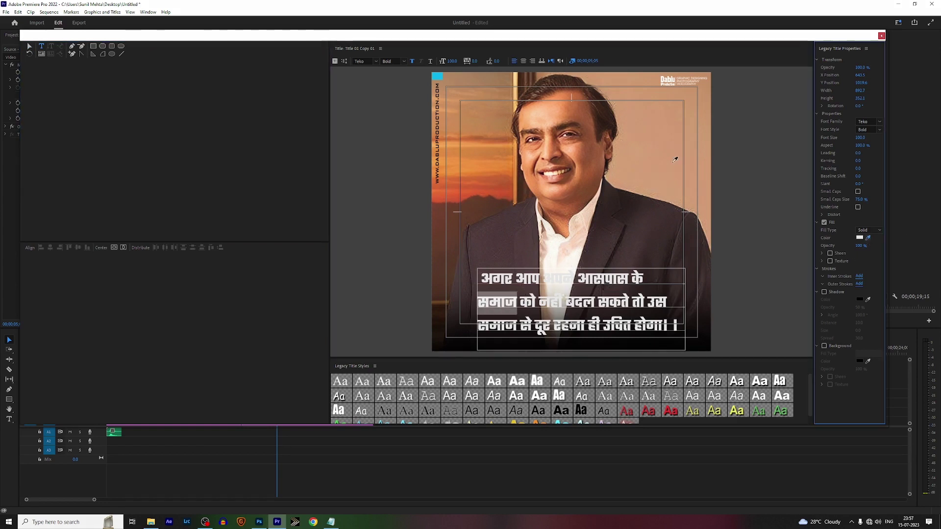
pyautogui.click(442, 76)
pyautogui.moveTo(516, 327); pyautogui.dragTo(478, 327)
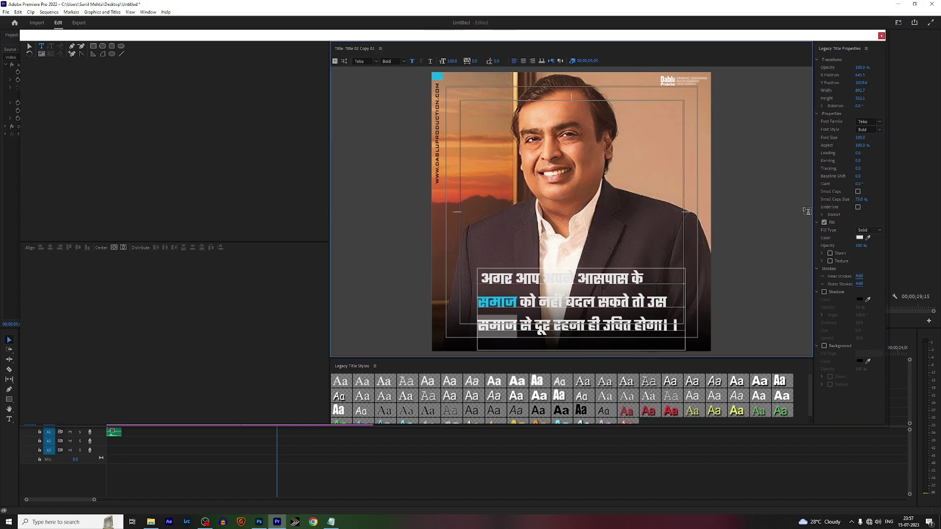
pyautogui.click(868, 238)
pyautogui.click(440, 74)
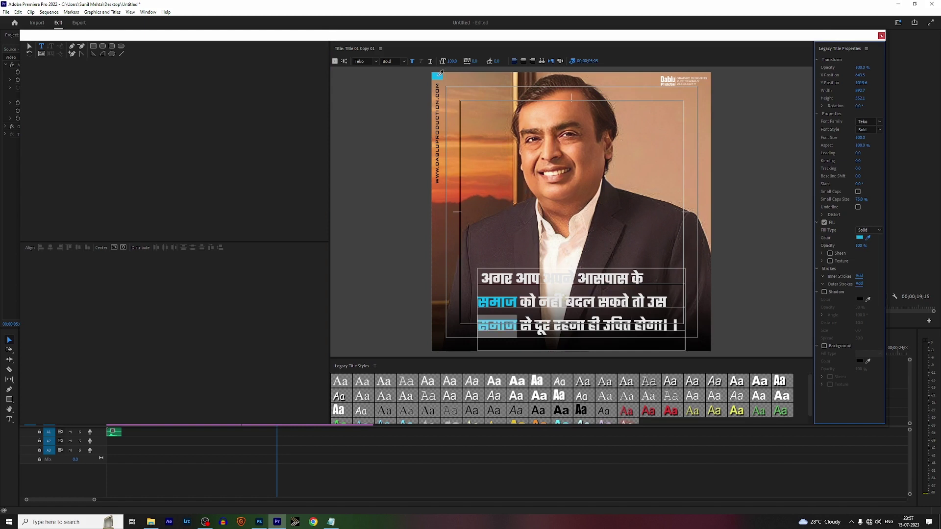
# - Add an opening quotation mark before the quote and close the title editor
pyautogui.click(474, 282)
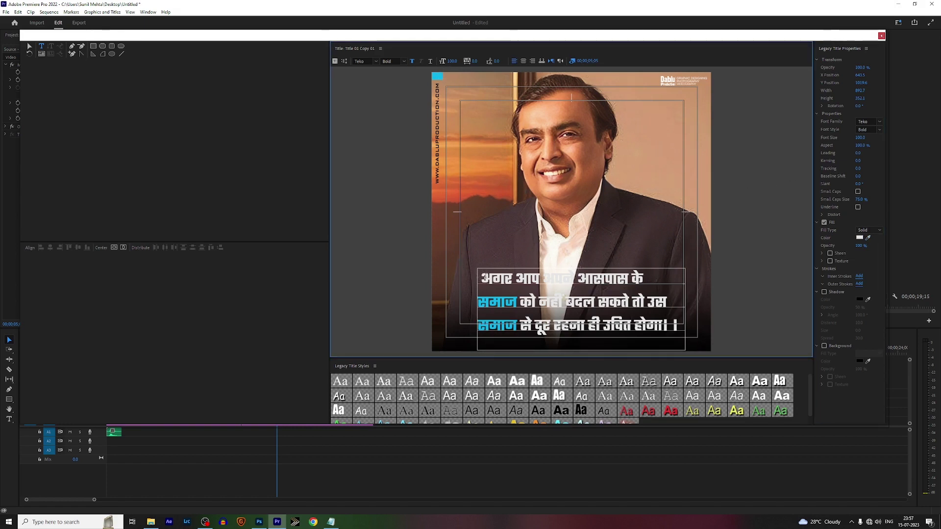
pyautogui.write('"')
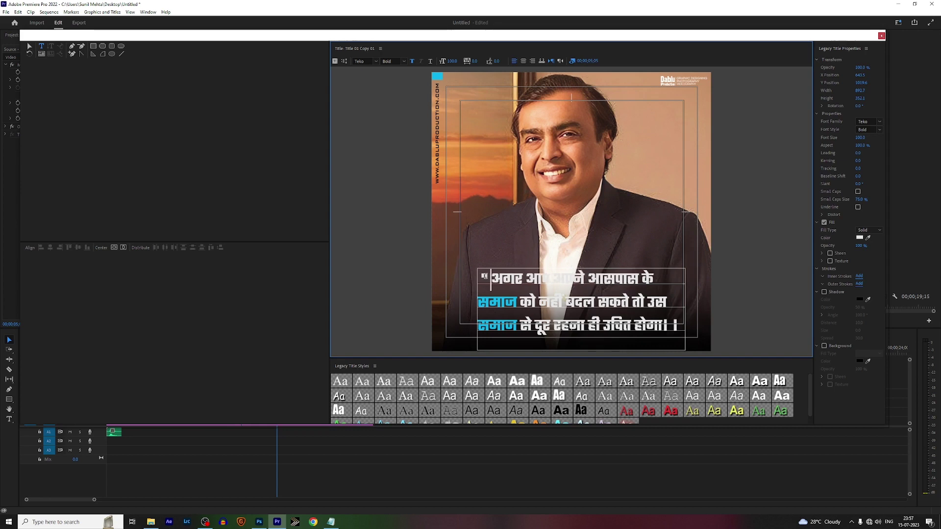
pyautogui.click(881, 36)
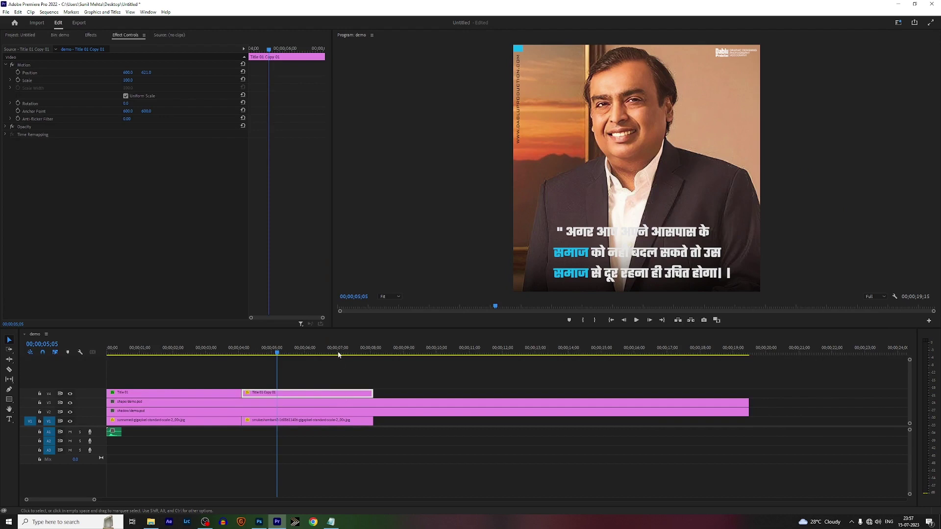
# - Duplicate the whoosh sound on A1 to 04;03, where the second photo begins
pyautogui.moveTo(252, 354); pyautogui.dragTo(236, 353)
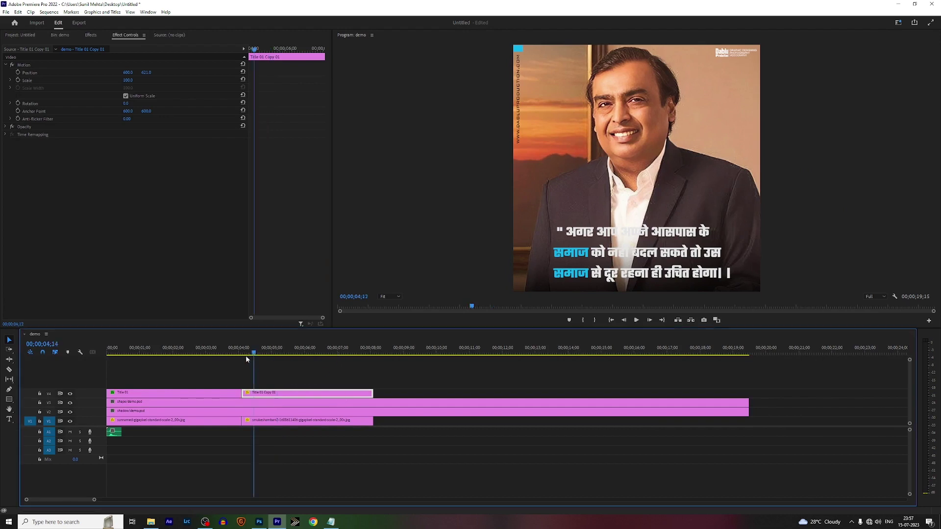
pyautogui.press('space')
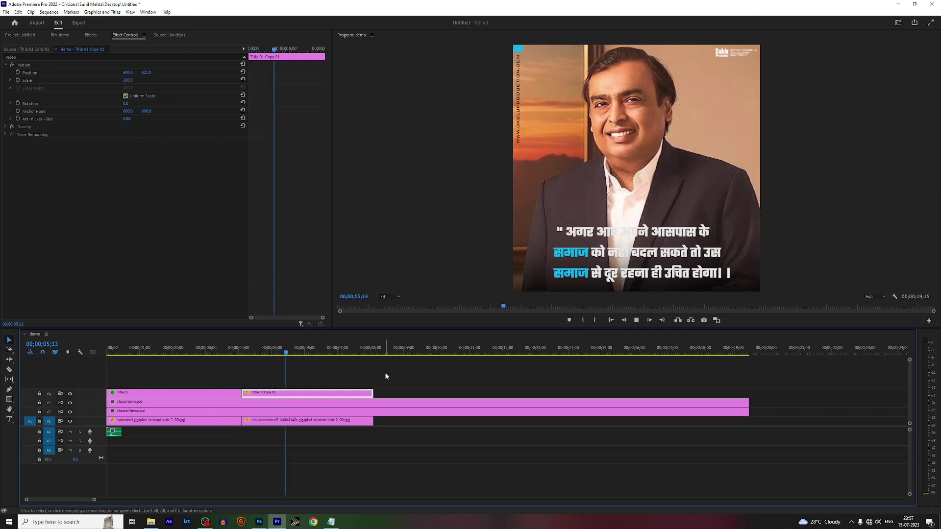
pyautogui.press('space')
pyautogui.click(113, 432)
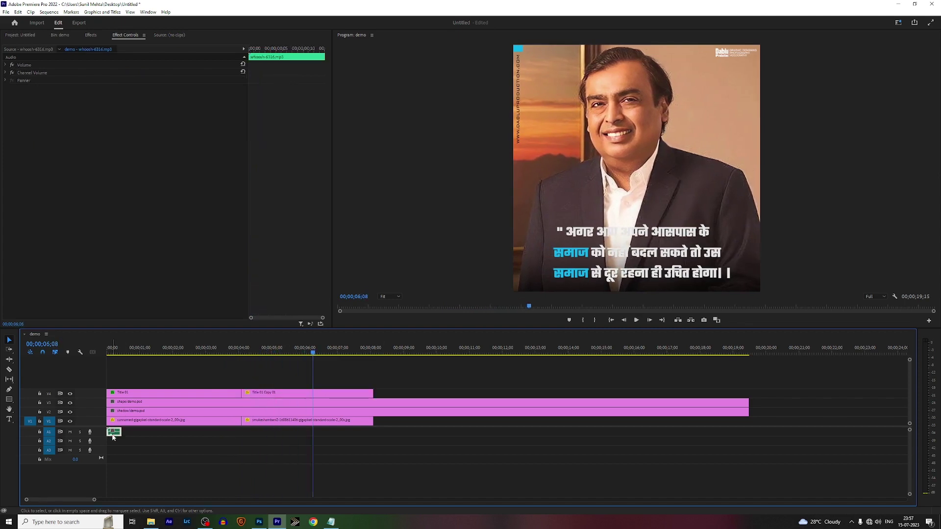
pyautogui.moveTo(316, 354); pyautogui.dragTo(244, 373)
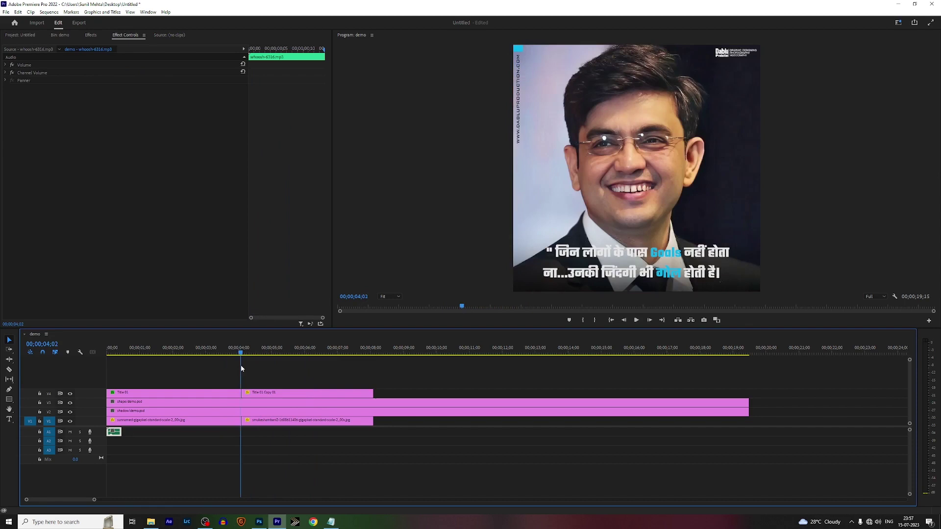
pyautogui.moveTo(113, 432); pyautogui.dragTo(255, 434)
pyautogui.click(290, 352)
# - Apply the Swish 02 preset to the second title on V4 and play it back
pyautogui.click(285, 395)
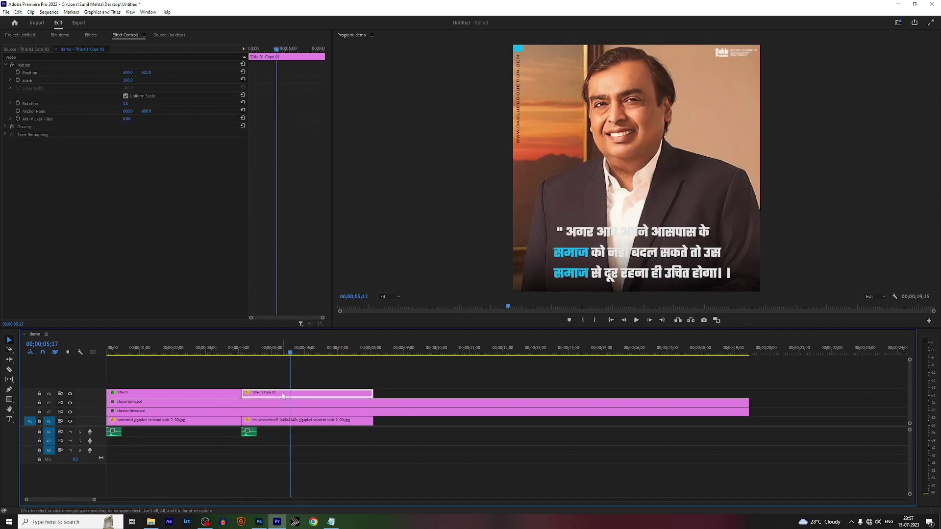
pyautogui.click(90, 35)
pyautogui.click(24, 71)
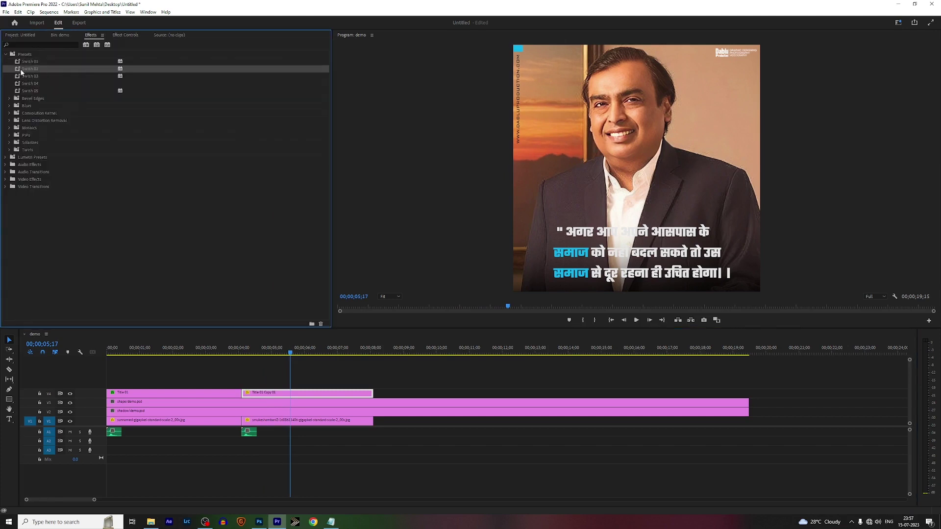
pyautogui.moveTo(20, 68); pyautogui.dragTo(293, 393)
pyautogui.click(165, 349)
pyautogui.press('space')
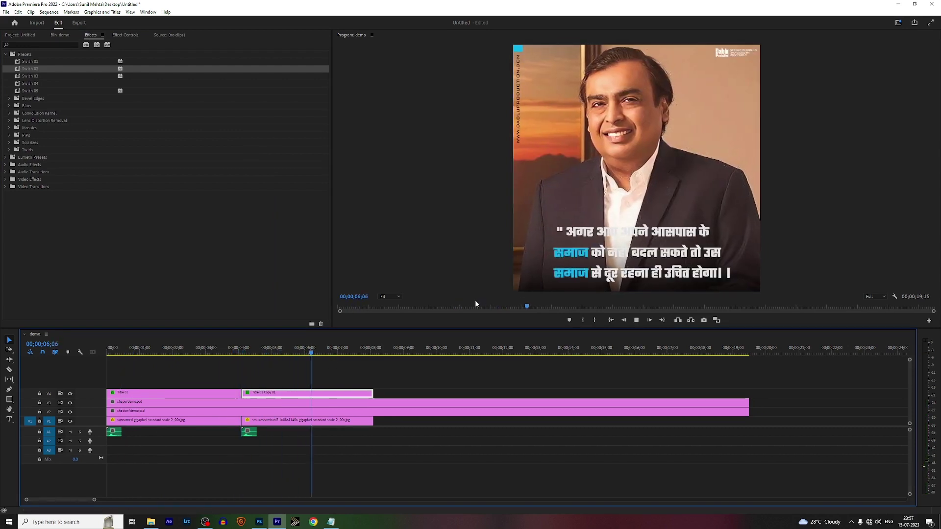
pyautogui.press('space')
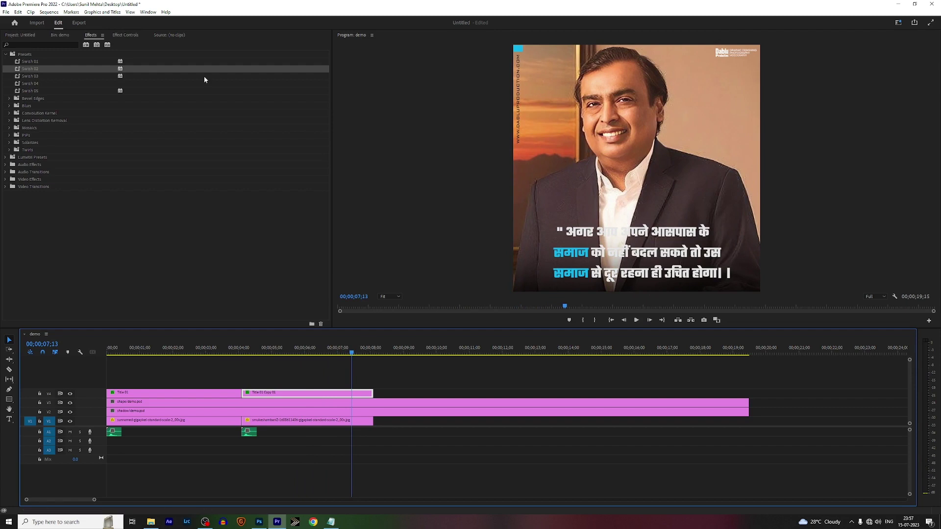
# - Place the schannels4 portrait on V1 after the second photo and trim it to end near 12 seconds
pyautogui.click(57, 35)
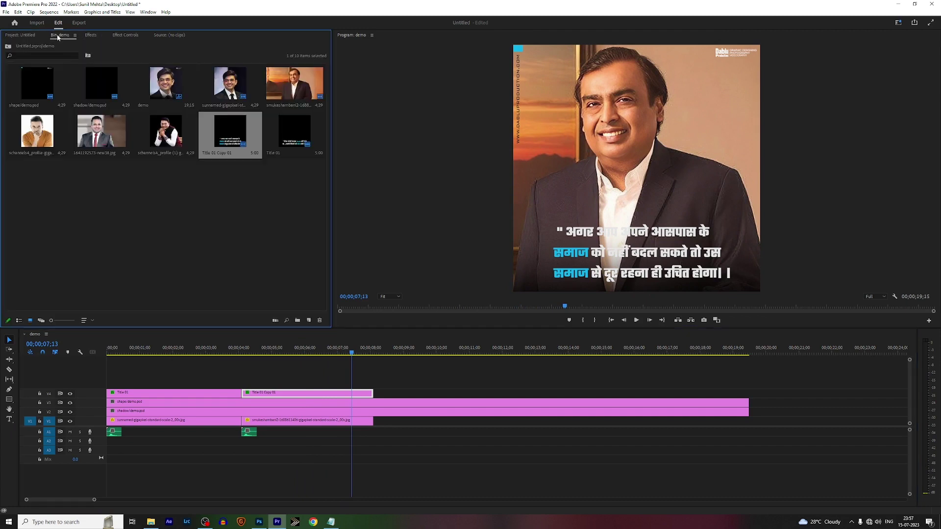
pyautogui.click(42, 142)
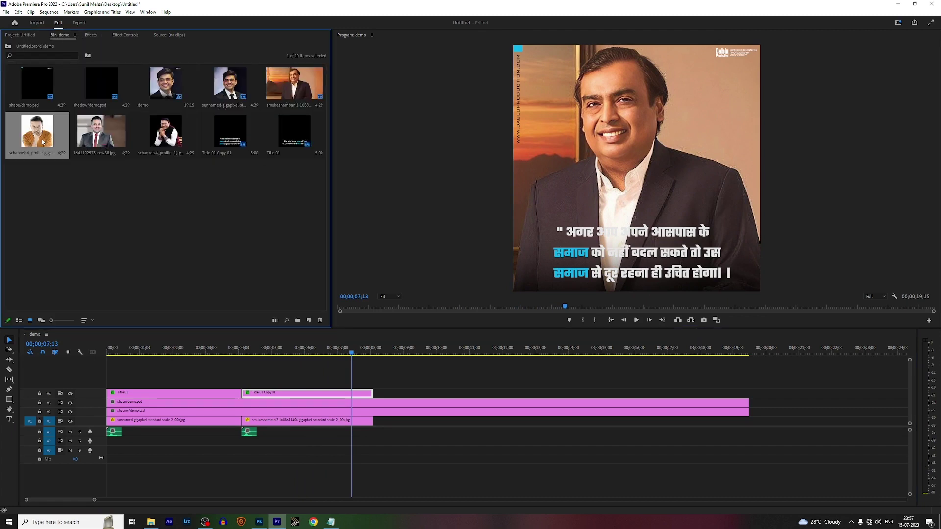
pyautogui.moveTo(39, 130); pyautogui.dragTo(465, 432)
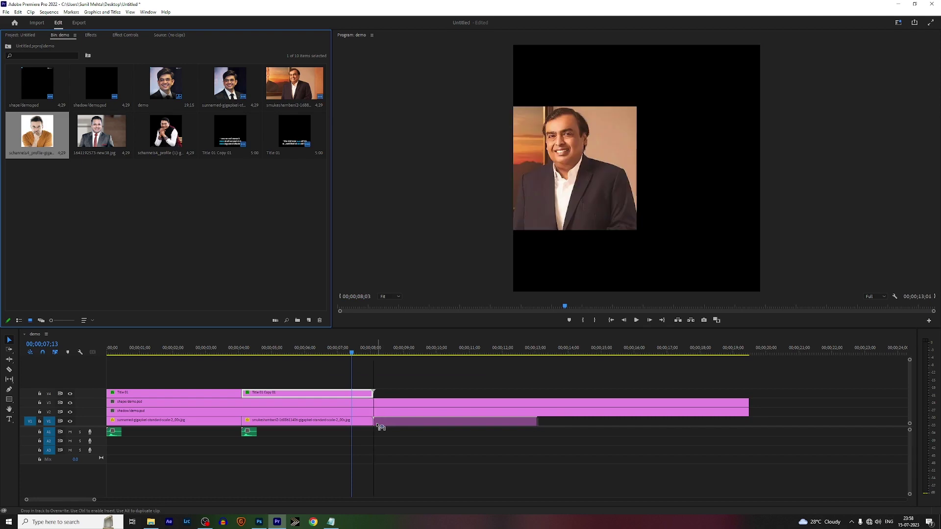
pyautogui.moveTo(538, 420); pyautogui.dragTo(505, 423)
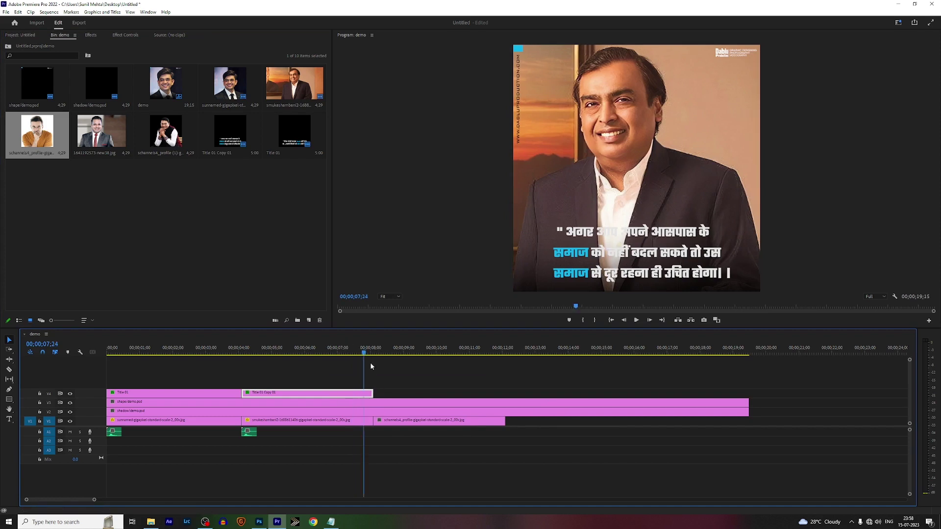
pyautogui.click(406, 349)
pyautogui.click(425, 422)
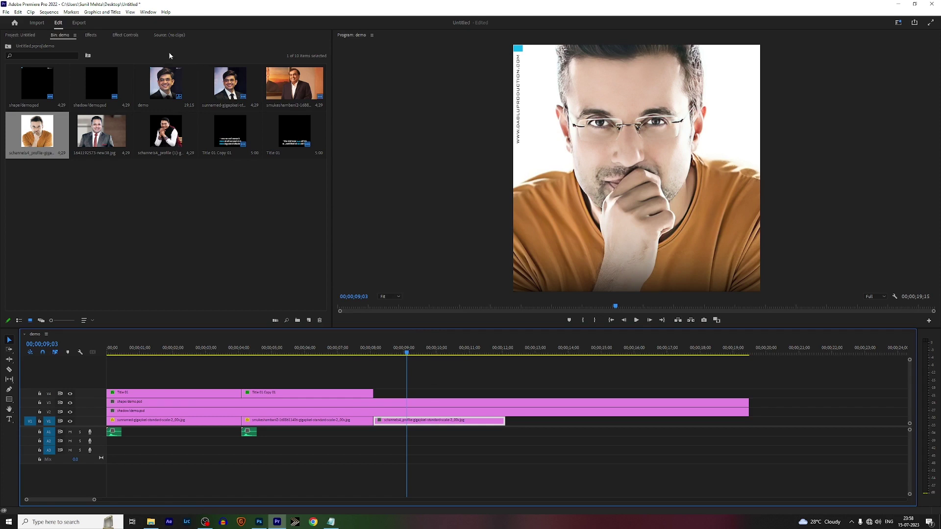
# - Scale the third photo to 70 and set starting Scale and Position keyframes at its first frame
pyautogui.click(126, 35)
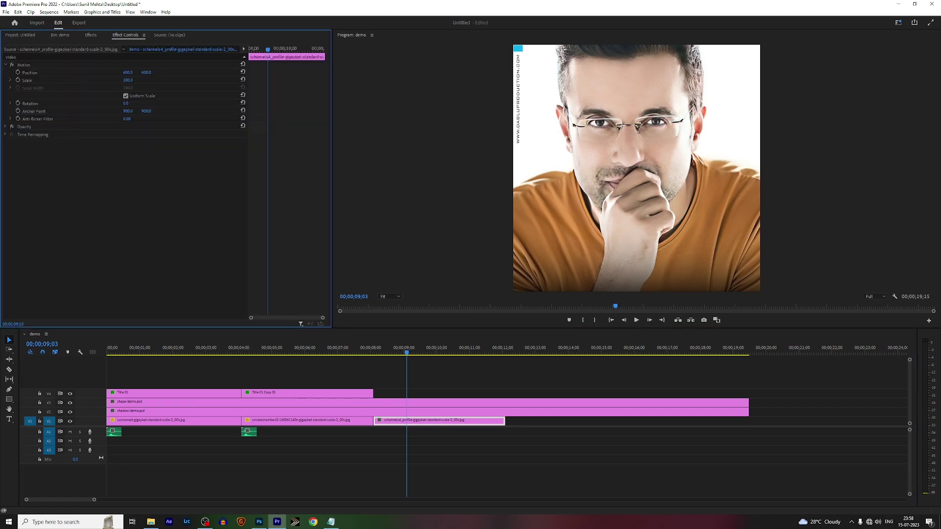
pyautogui.moveTo(127, 80); pyautogui.dragTo(113, 80)
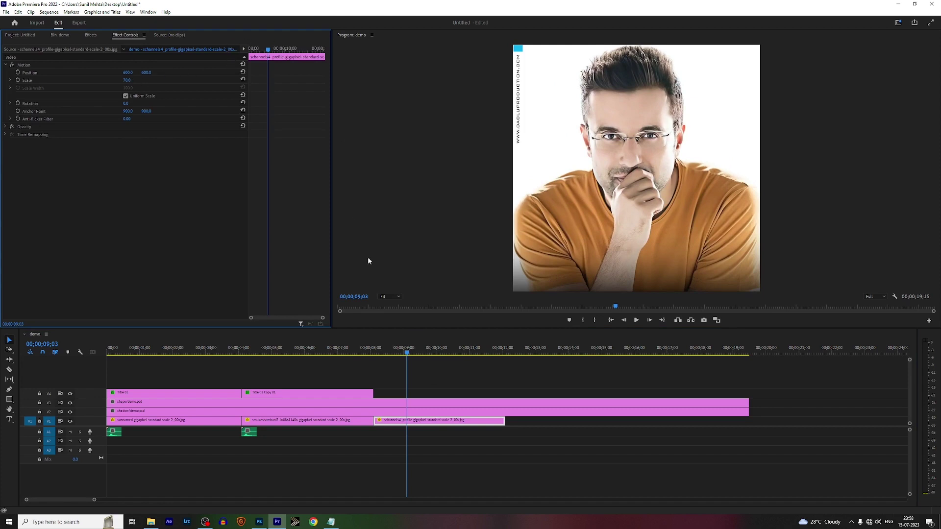
pyautogui.click(411, 355)
pyautogui.moveTo(412, 357); pyautogui.dragTo(416, 354)
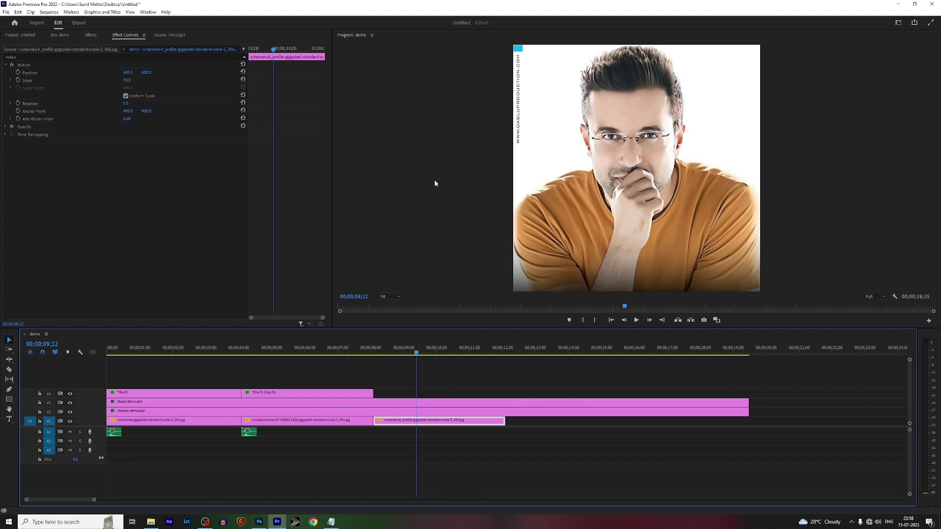
pyautogui.moveTo(423, 353); pyautogui.dragTo(382, 365)
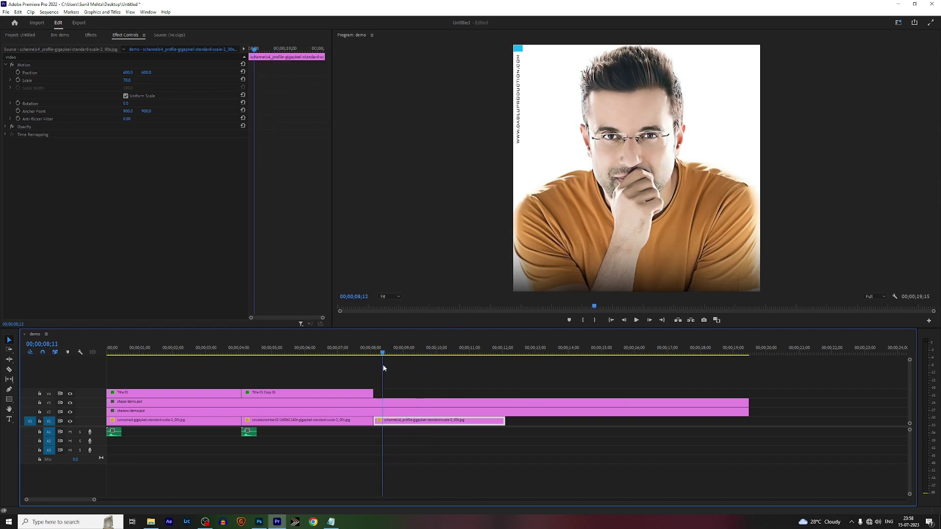
pyautogui.moveTo(253, 50); pyautogui.dragTo(249, 51)
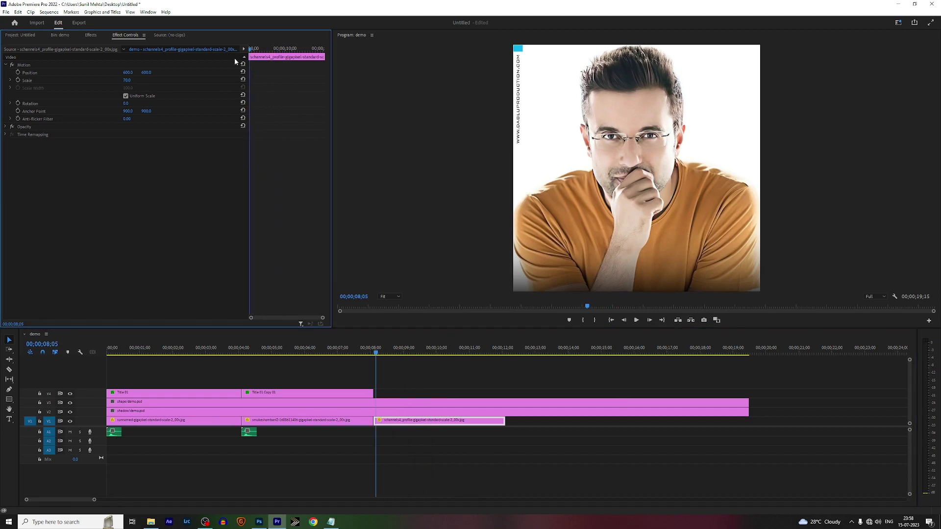
pyautogui.click(18, 80)
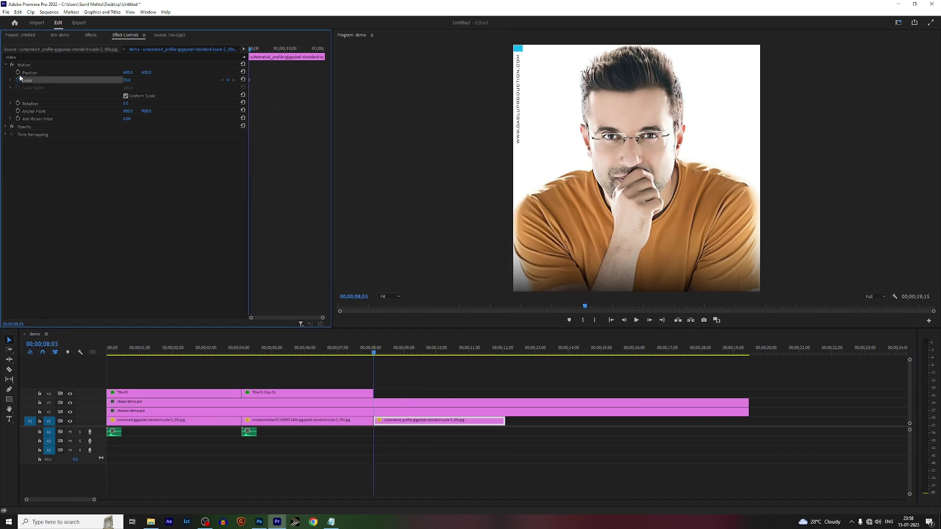
pyautogui.click(17, 73)
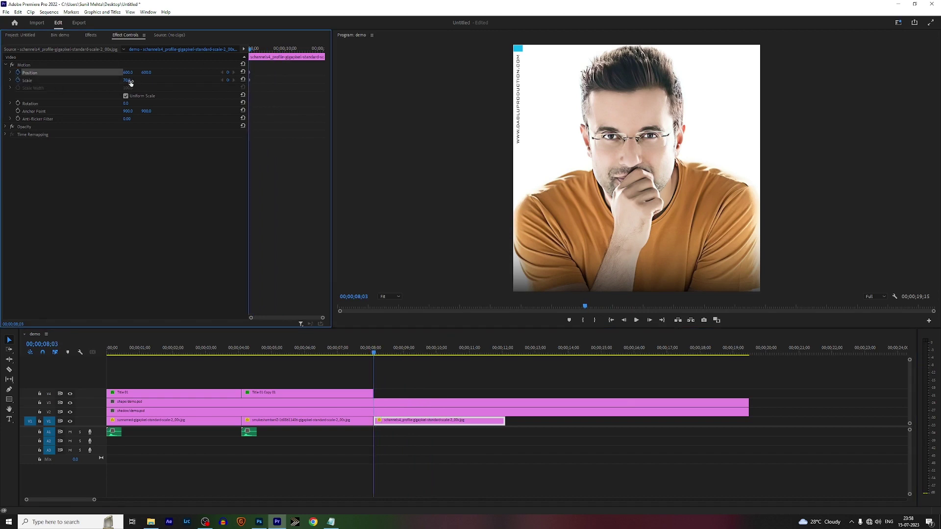
# - Set ending keyframes of Scale 75 and Position X 582 at the clip's end, then preview the zoom
pyautogui.moveTo(250, 51); pyautogui.dragTo(315, 65)
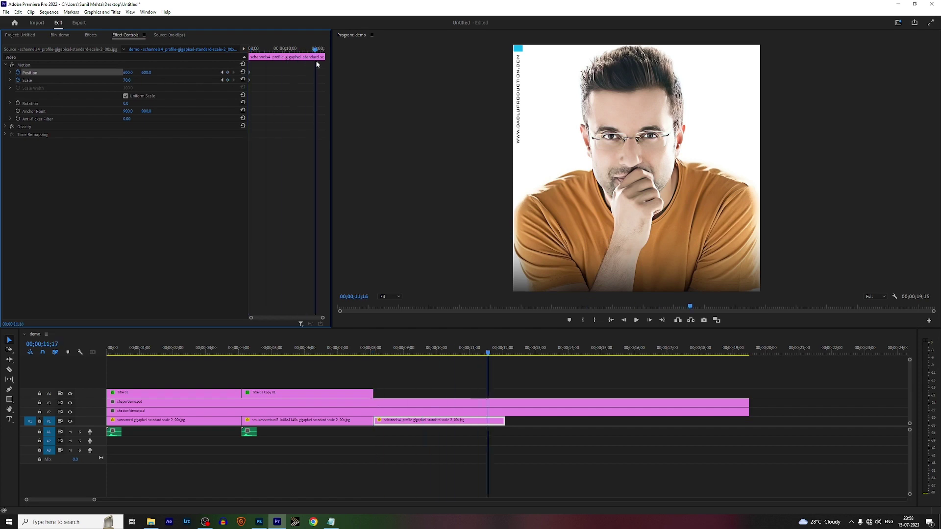
pyautogui.click(127, 81)
pyautogui.write('75')
pyautogui.press('Return')
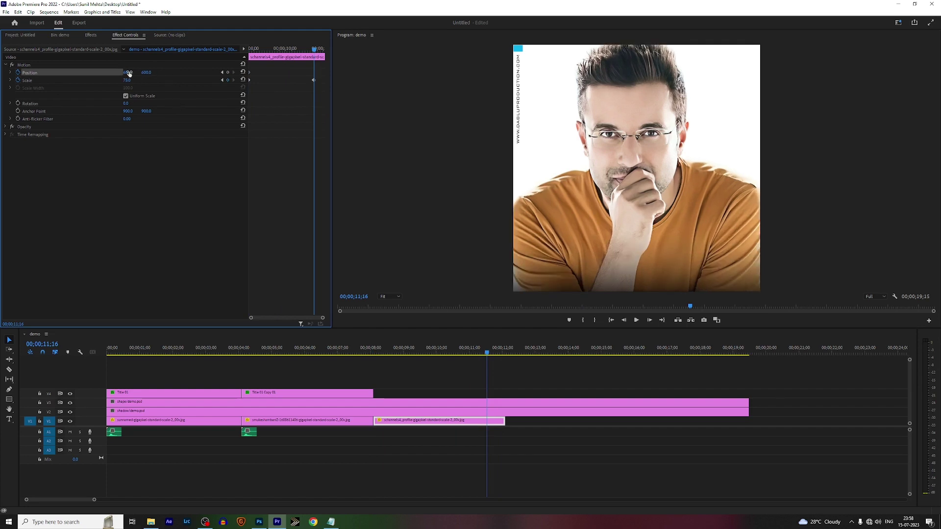
pyautogui.moveTo(128, 73); pyautogui.dragTo(119, 73)
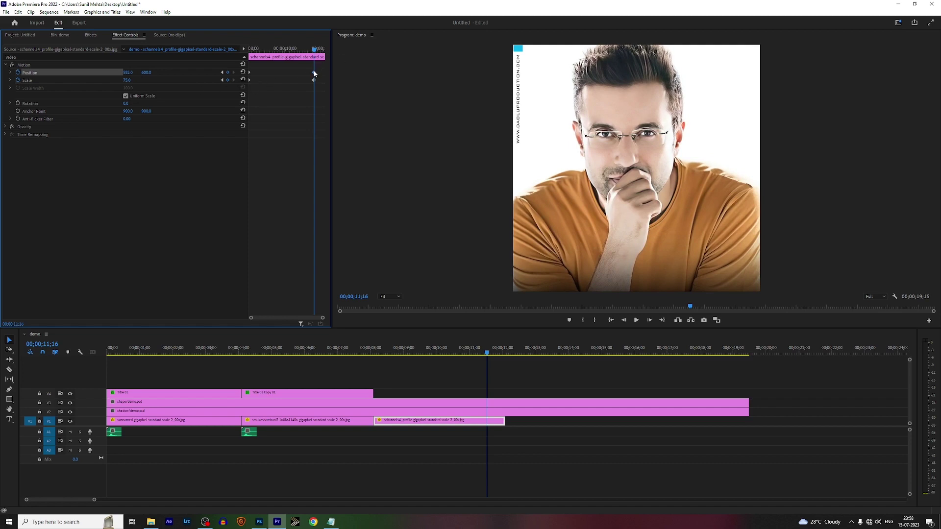
pyautogui.moveTo(314, 73); pyautogui.dragTo(341, 84)
pyautogui.press('Up')
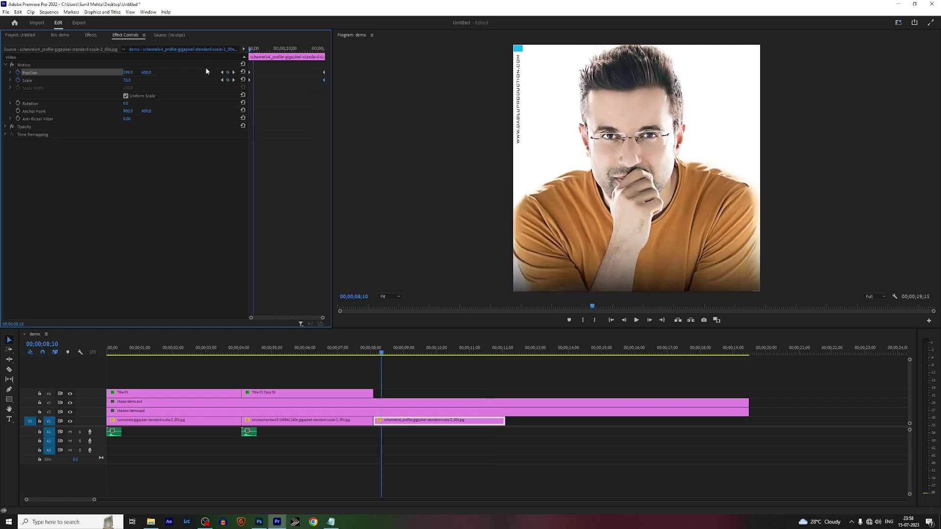
pyautogui.press('space')
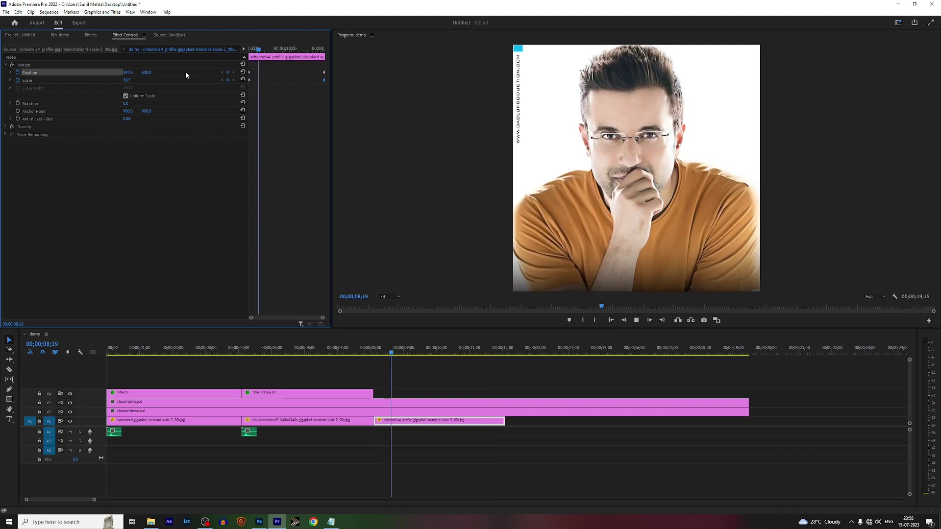
pyautogui.press('space')
# - Alt-drag Title 01 Copy 01 on V4 above the third photo and preview the copy
pyautogui.click(287, 392)
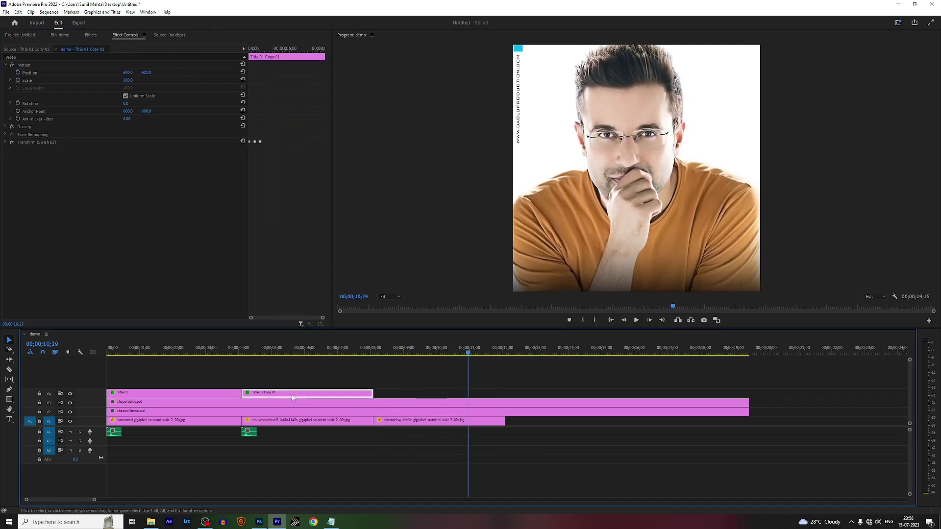
pyautogui.moveTo(295, 395); pyautogui.dragTo(434, 401)
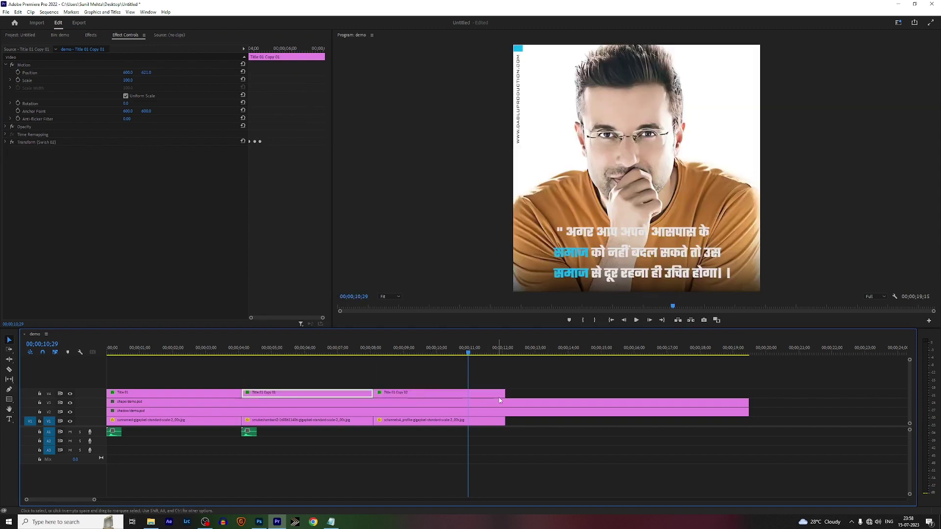
pyautogui.press('space')
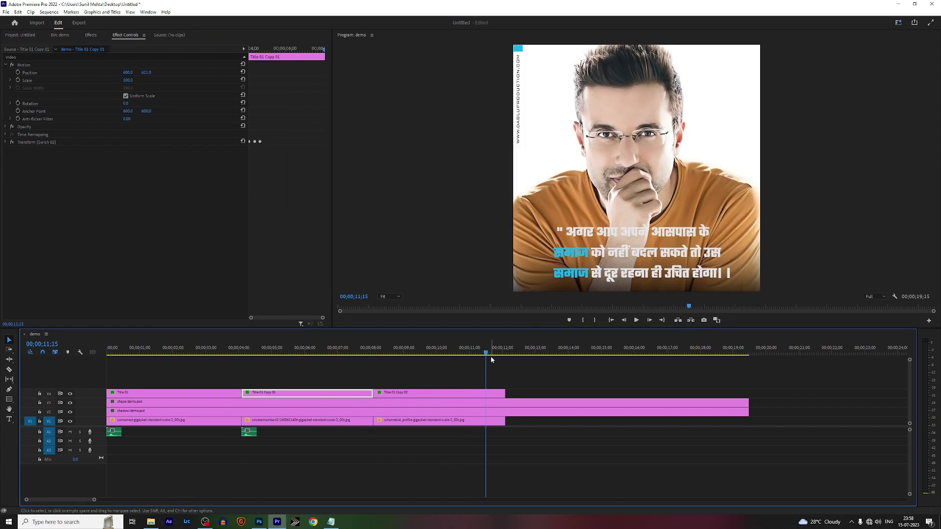
pyautogui.press('space')
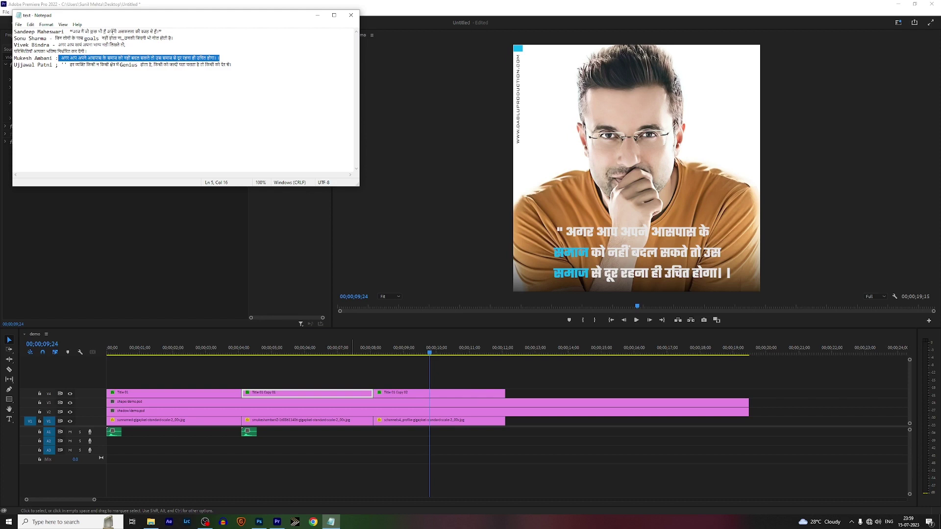
# - Copy the first-line Hindi quote in Notepad and switch back to Premiere Pro
pyautogui.moveTo(168, 31); pyautogui.dragTo(73, 31)
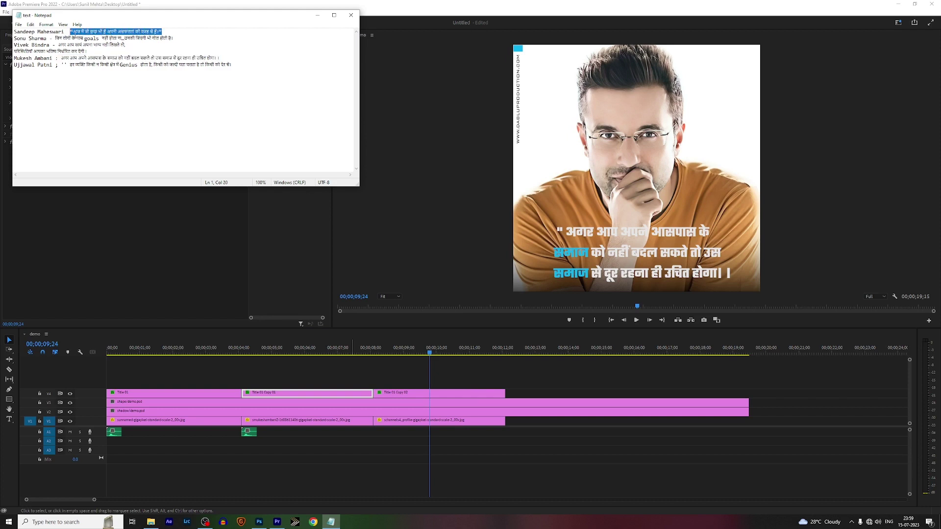
pyautogui.click(277, 522)
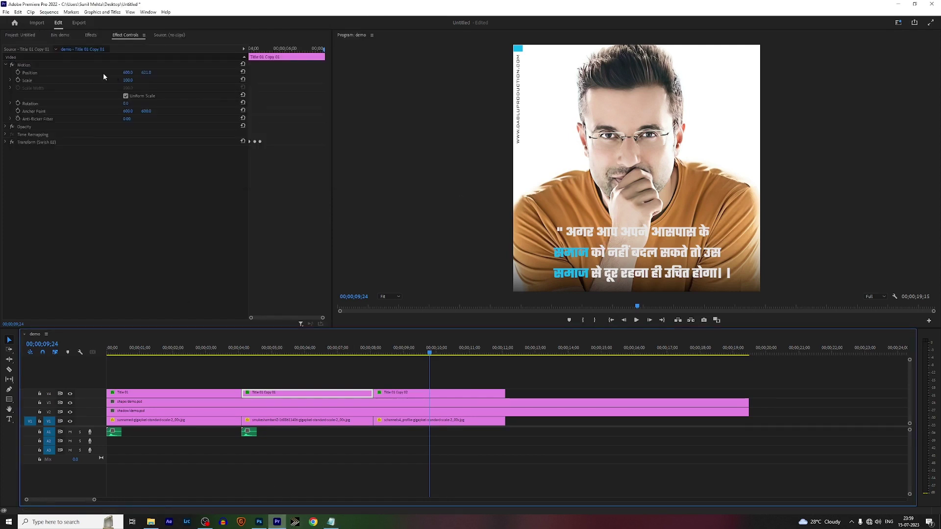
# - Replace Title 01 Copy 02's text with the 'आज मैं जो कुछ भी हूँ' quote and move it lower
pyautogui.doubleClick(407, 395)
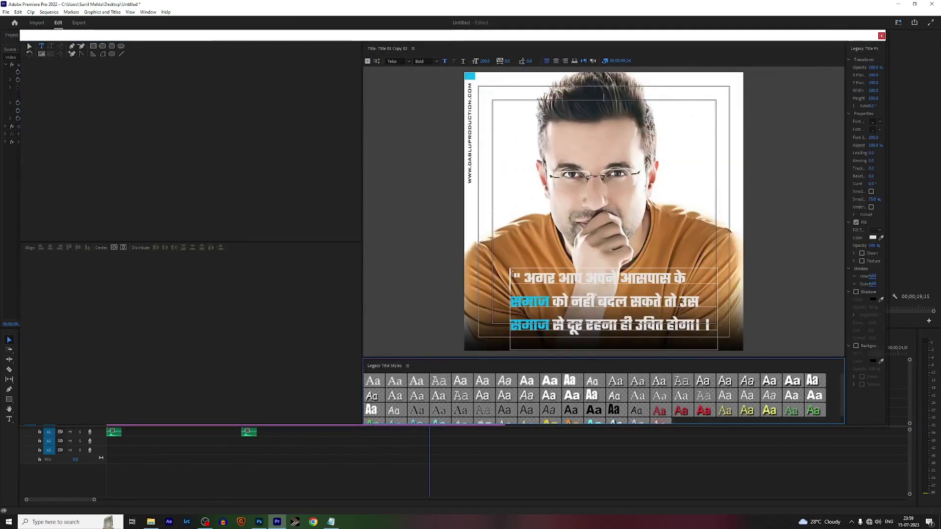
pyautogui.moveTo(511, 276); pyautogui.dragTo(714, 334)
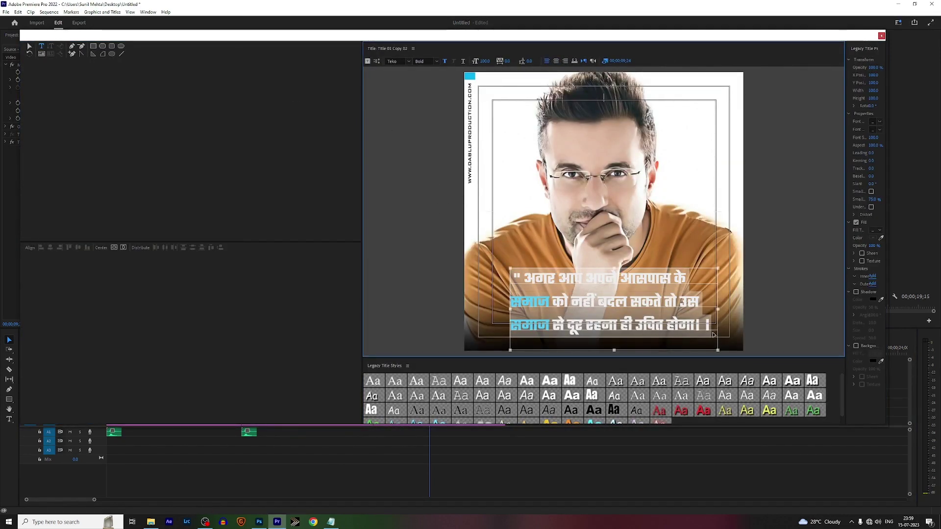
pyautogui.hotkey('ctrl', 'v')
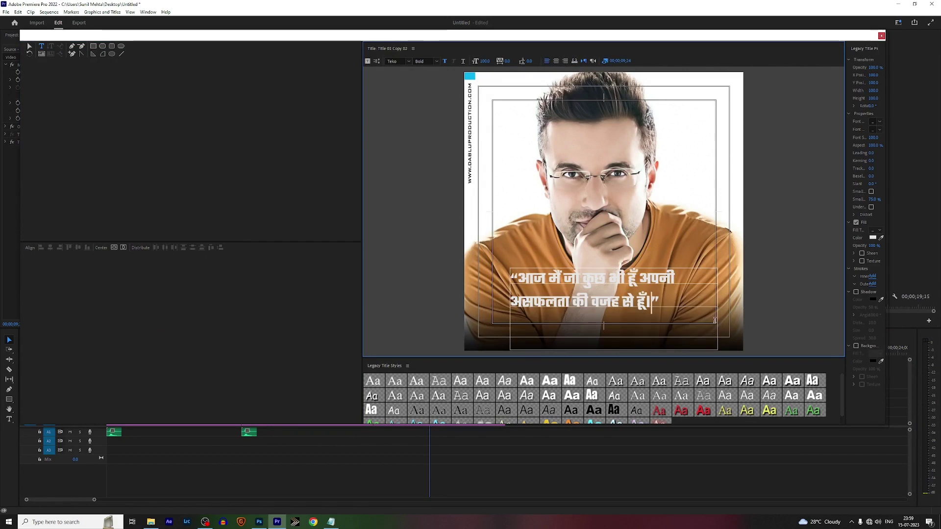
pyautogui.click(29, 45)
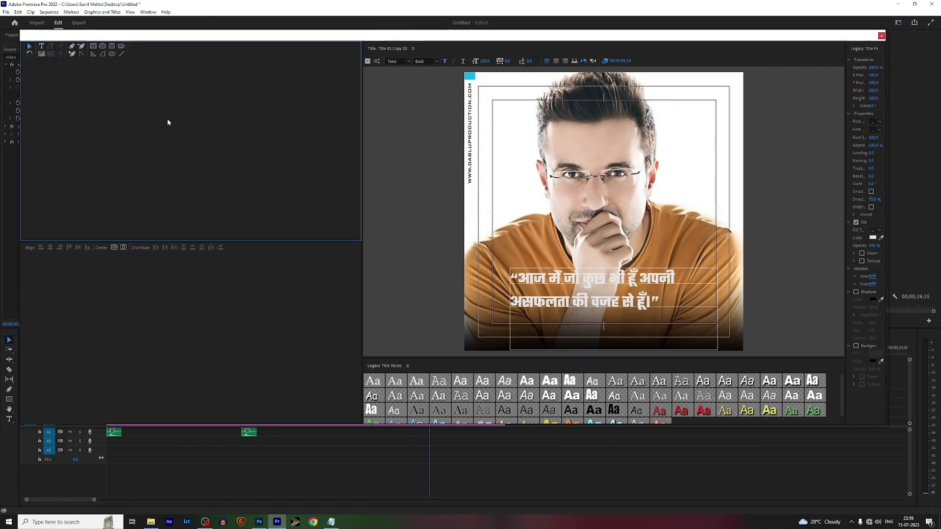
pyautogui.click(657, 286)
pyautogui.moveTo(657, 286); pyautogui.dragTo(661, 299)
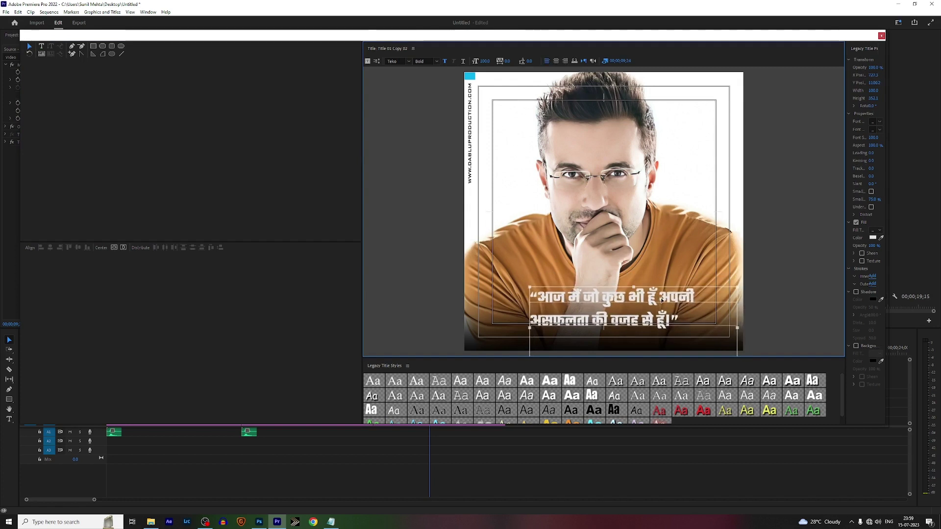
# - Colour the word 'असफलता' cyan and close the title editor
pyautogui.click(41, 46)
pyautogui.moveTo(591, 317); pyautogui.dragTo(529, 319)
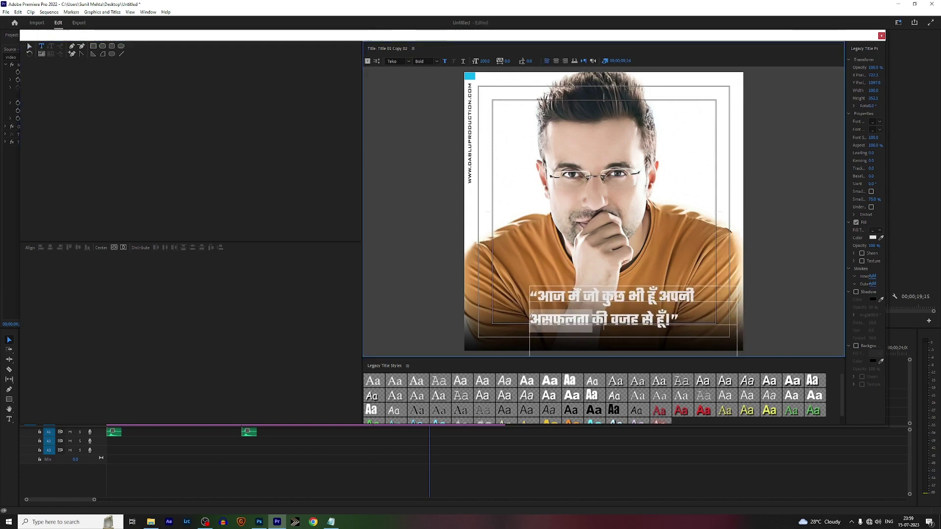
pyautogui.click(883, 236)
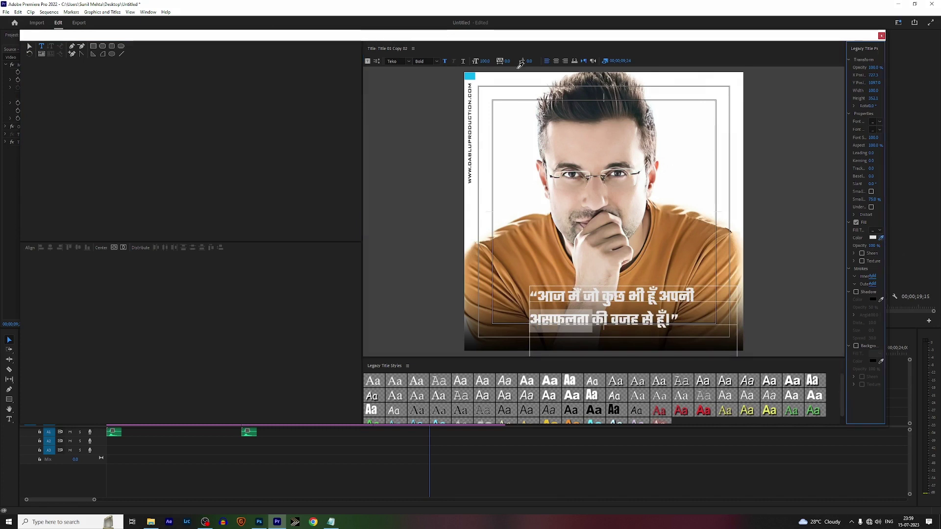
pyautogui.click(471, 76)
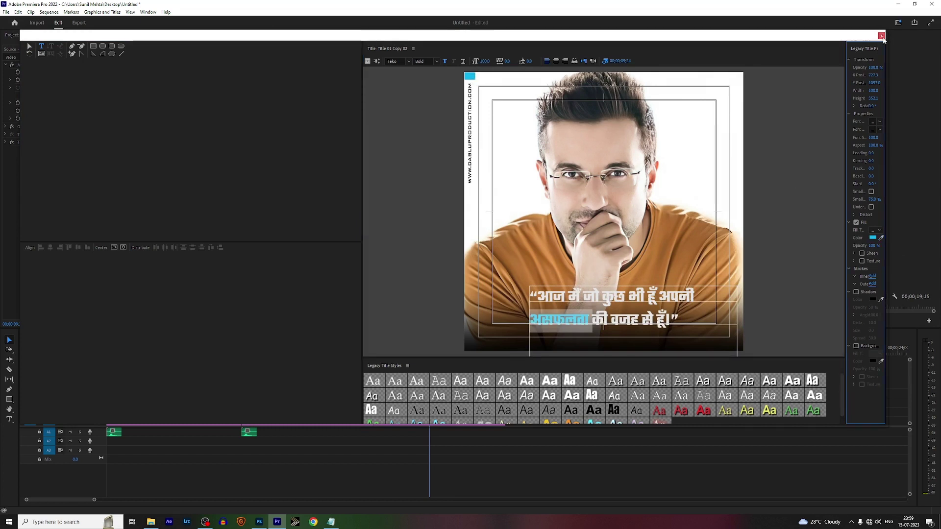
pyautogui.click(881, 35)
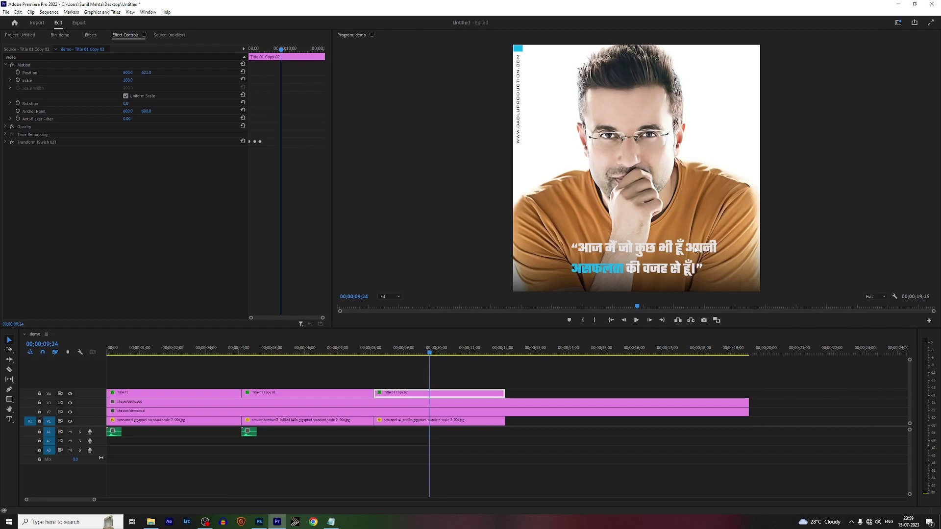
# - Shift the third title's position left to 574, 630 and preview it
pyautogui.moveTo(146, 72); pyautogui.dragTo(117, 73)
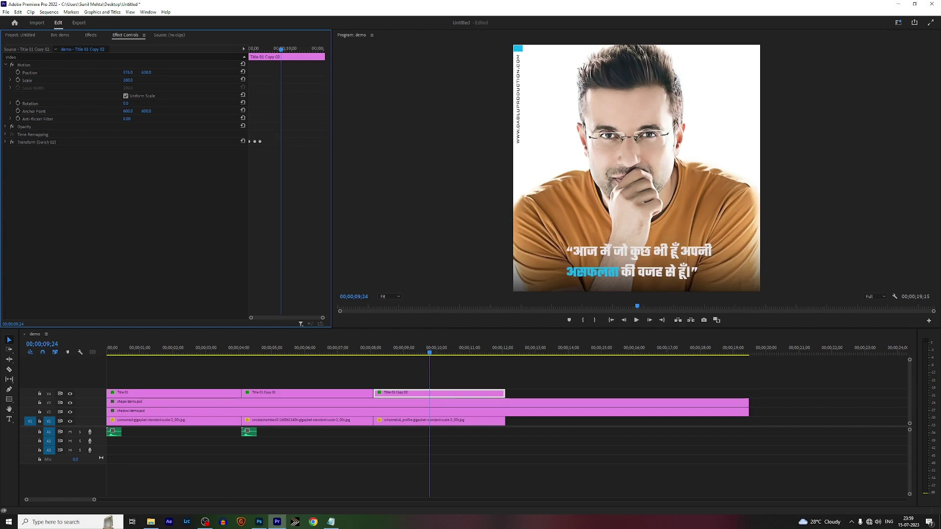
pyautogui.click(319, 348)
pyautogui.press('space')
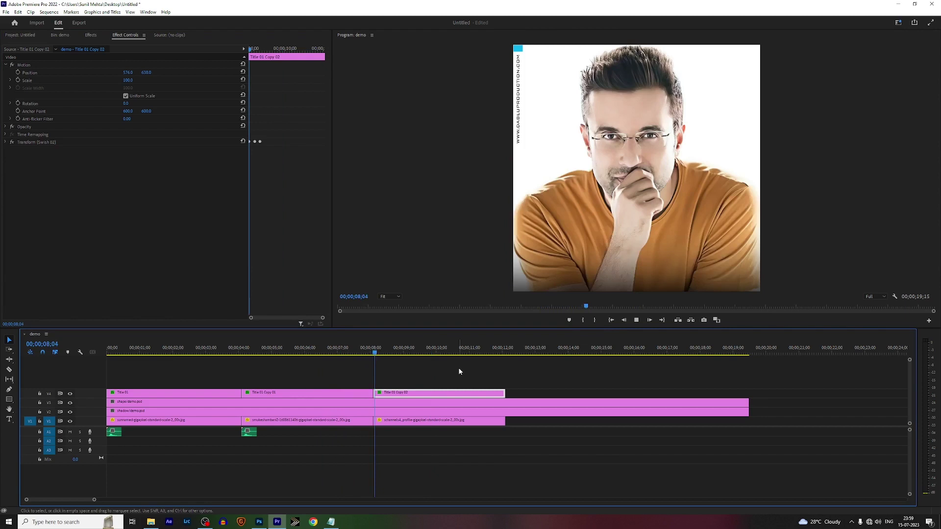
pyautogui.press('space')
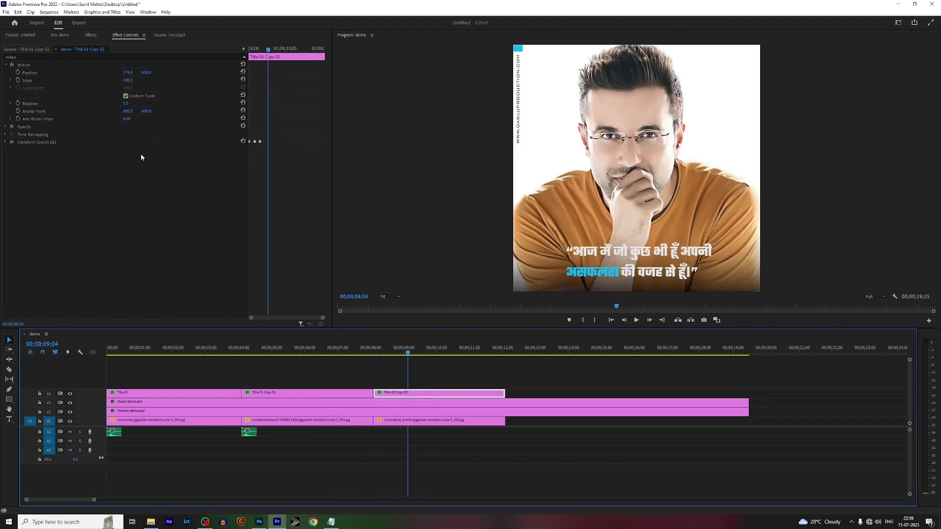
# - Delete the Transform (Swish 02) effect from the third title
pyautogui.click(50, 147)
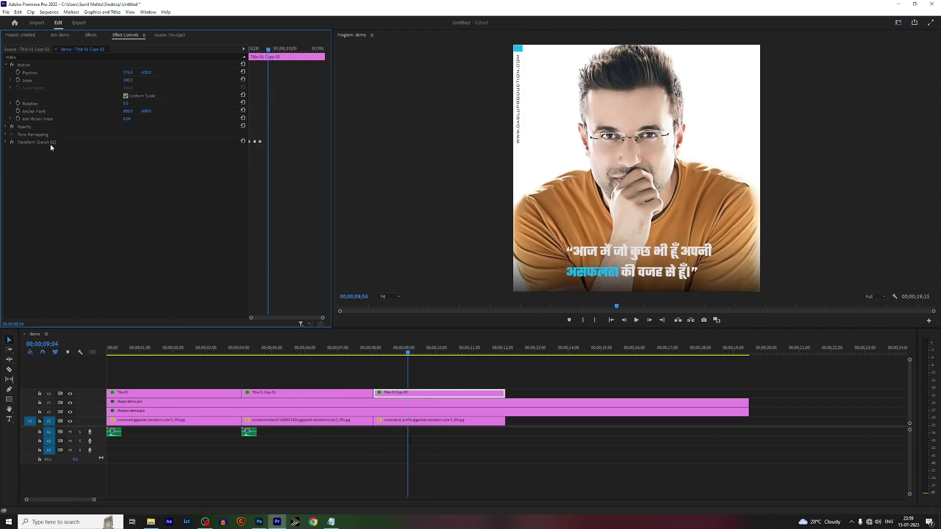
pyautogui.click(46, 143)
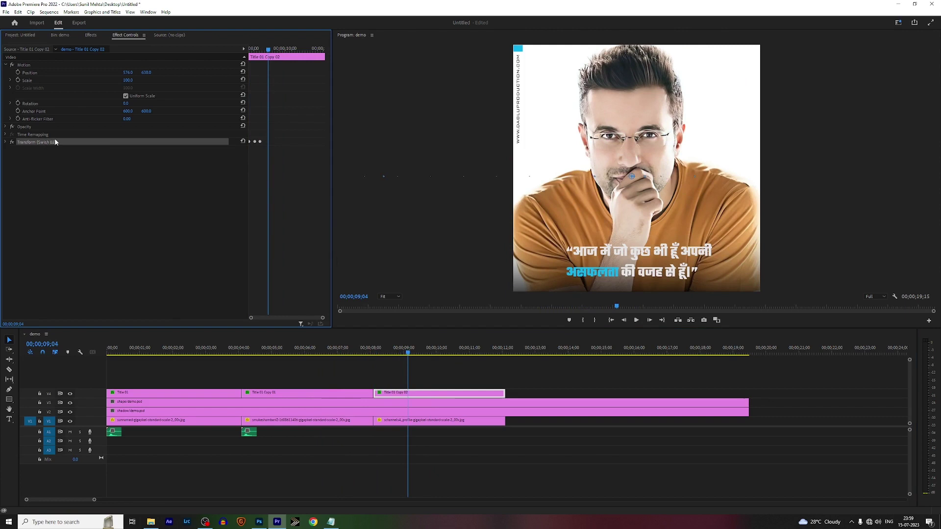
pyautogui.press('Delete')
# - Drop the Swish 03 preset onto Title 01 Copy 02 and preview from about 4 seconds
pyautogui.click(90, 35)
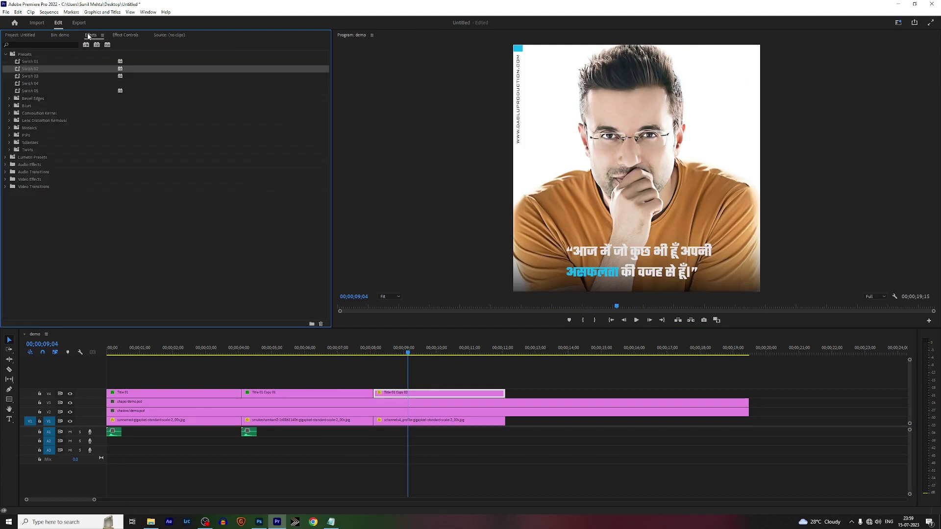
pyautogui.moveTo(45, 75); pyautogui.dragTo(466, 390)
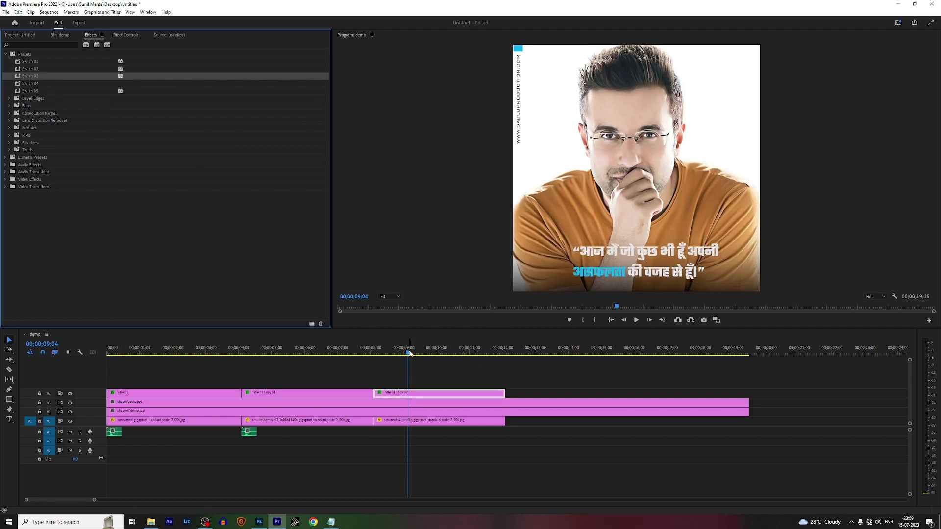
pyautogui.click(326, 367)
pyautogui.moveTo(325, 365); pyautogui.dragTo(263, 376)
pyautogui.press('space')
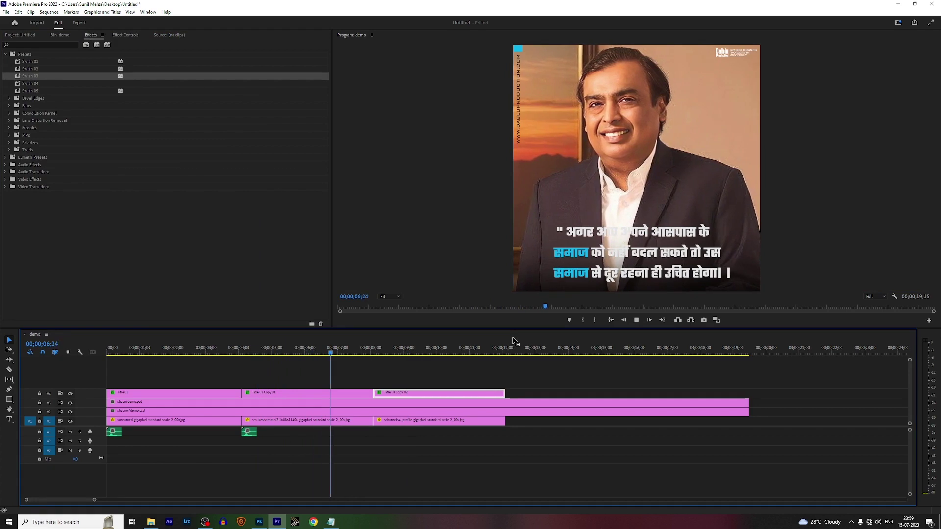
pyautogui.press('space')
# - Duplicate the whoosh clip onto A1 at 00;00;08;00, where the third photo starts, and preview its timing
pyautogui.click(251, 432)
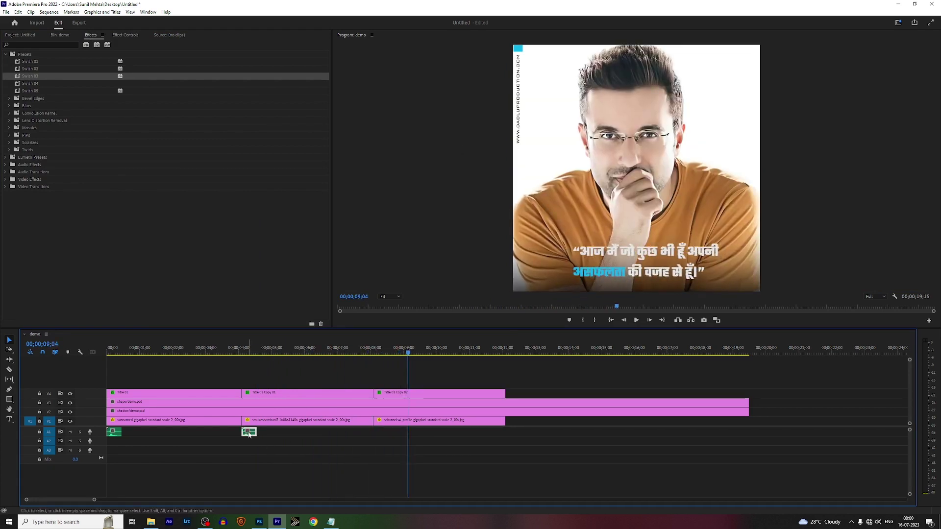
pyautogui.moveTo(251, 433); pyautogui.dragTo(384, 440)
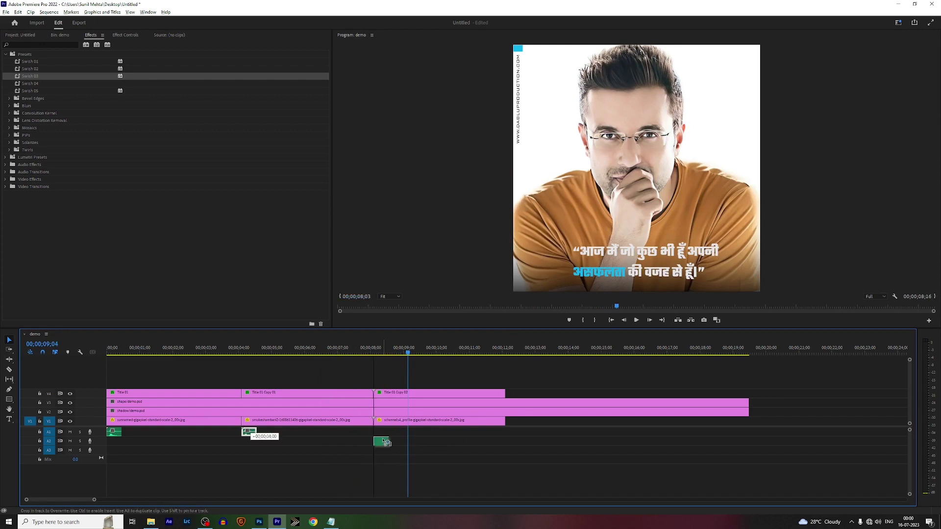
pyautogui.moveTo(385, 440); pyautogui.dragTo(384, 432)
pyautogui.moveTo(410, 356); pyautogui.dragTo(367, 362)
pyautogui.press('space')
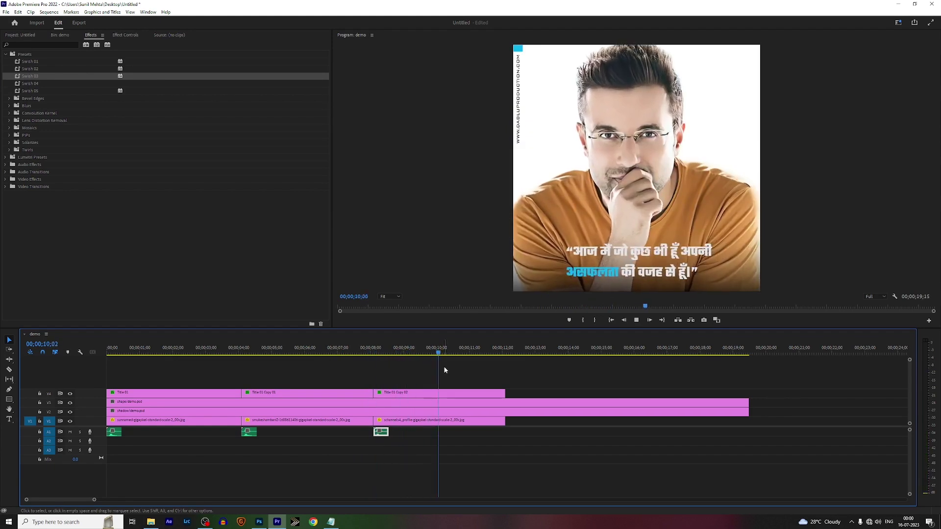
pyautogui.press('space')
pyautogui.click(57, 34)
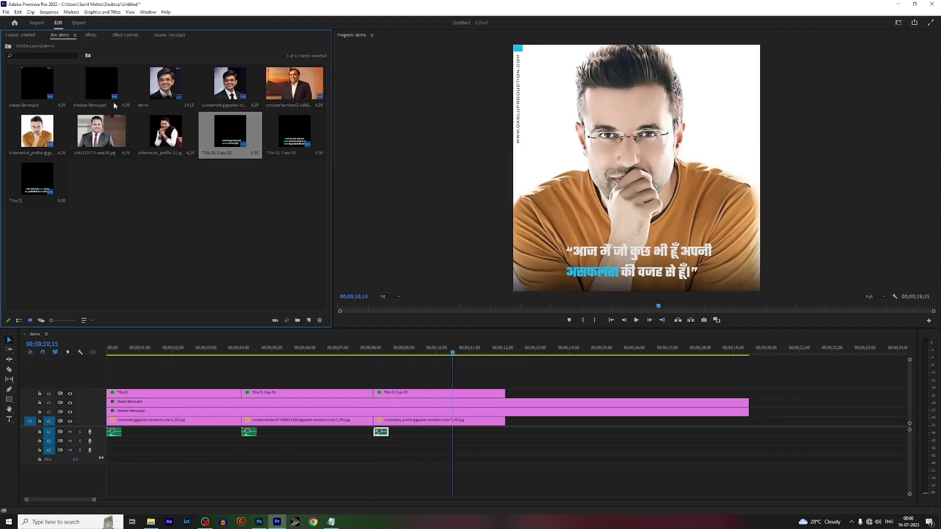
pyautogui.click(106, 139)
pyautogui.moveTo(134, 146); pyautogui.dragTo(512, 421)
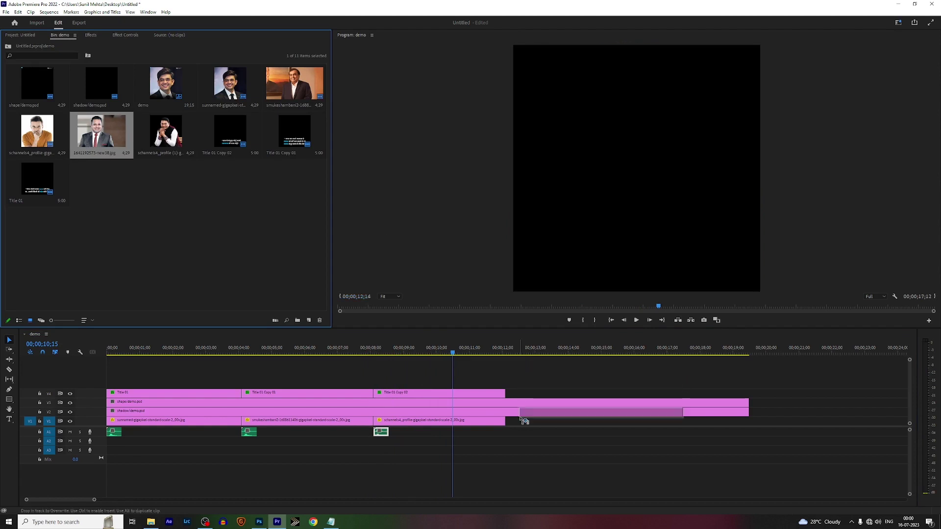
pyautogui.press('space')
pyautogui.press('space')
pyautogui.click(557, 425)
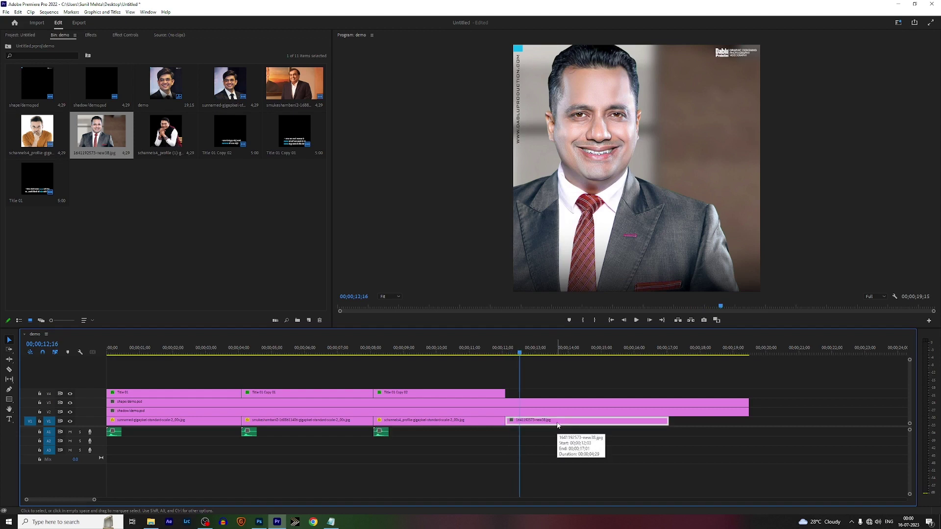
# - Scale the new photo to fit the square frame and set Position and Scale keyframes at 12;03
pyautogui.click(129, 37)
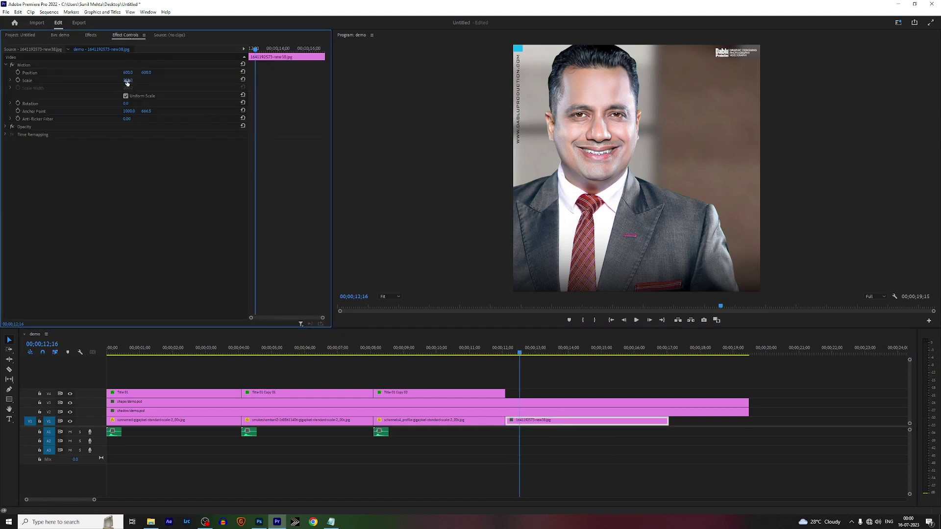
pyautogui.moveTo(128, 79); pyautogui.dragTo(215, 73)
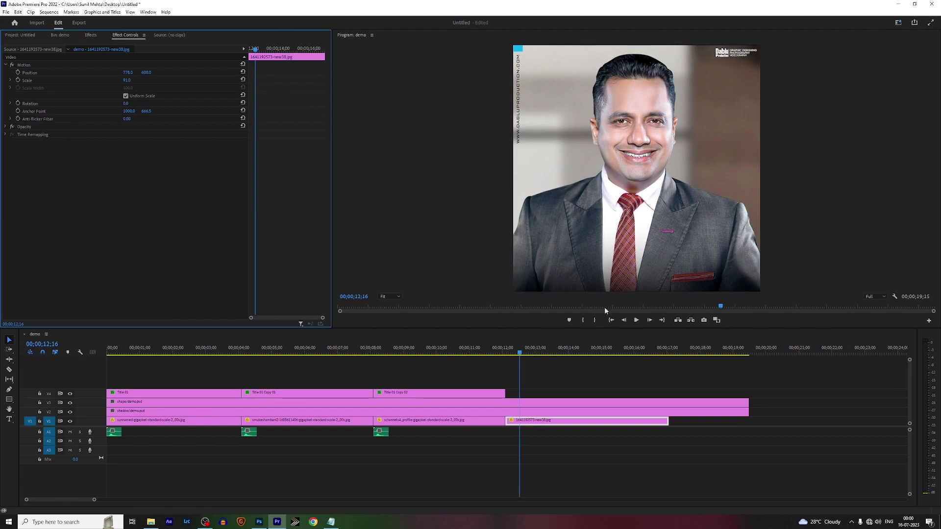
pyautogui.press('Left')
pyautogui.press('Left')
pyautogui.press('Left')
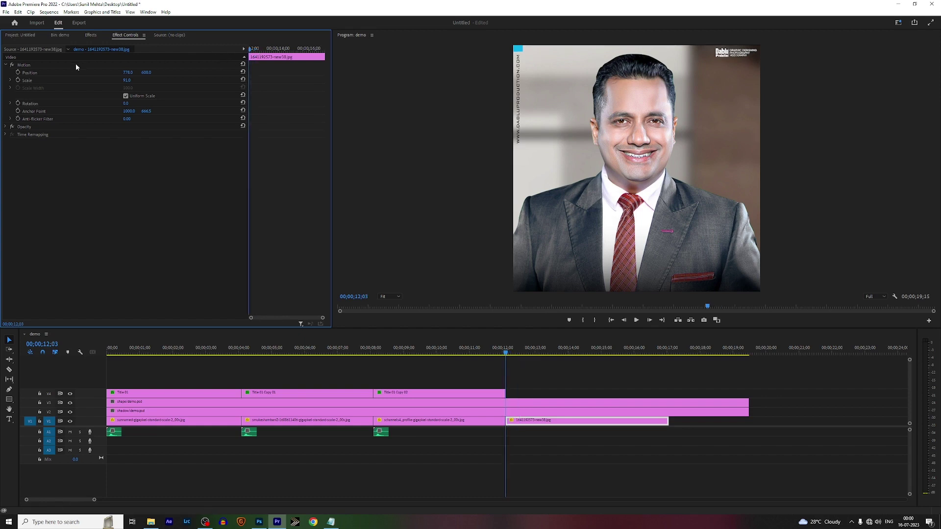
pyautogui.click(17, 72)
pyautogui.click(18, 80)
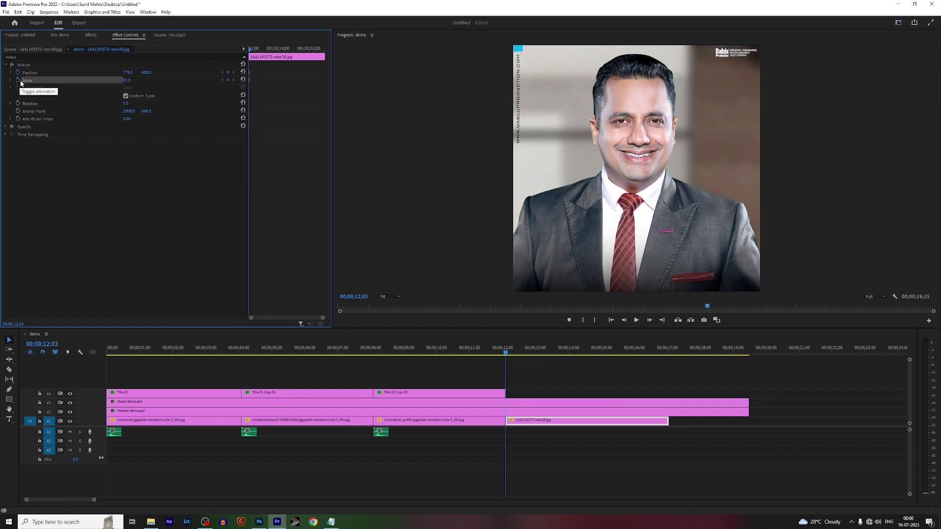
# - At 15;18, set Scale to 96 and shift the photo slightly right and down
pyautogui.moveTo(255, 51); pyautogui.dragTo(305, 59)
pyautogui.click(127, 80)
pyautogui.write('96')
pyautogui.press('Return')
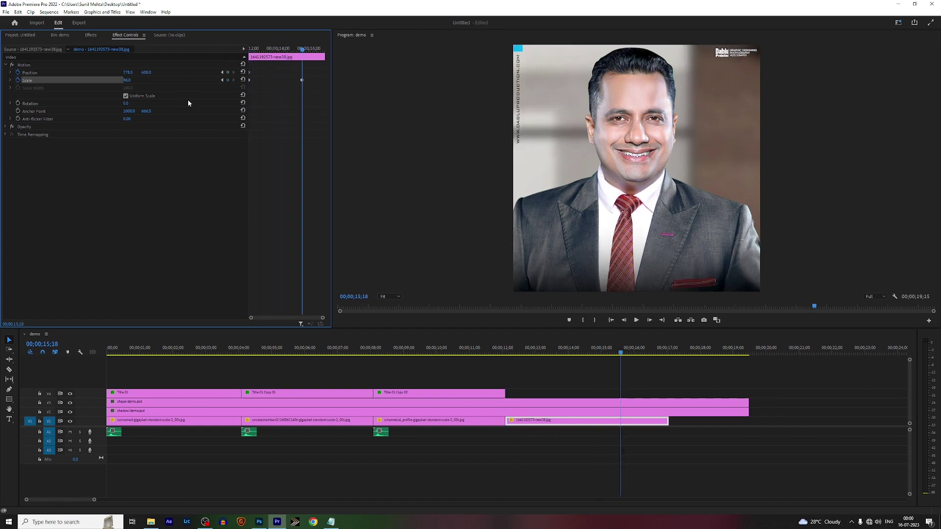
pyautogui.moveTo(156, 75); pyautogui.dragTo(161, 74)
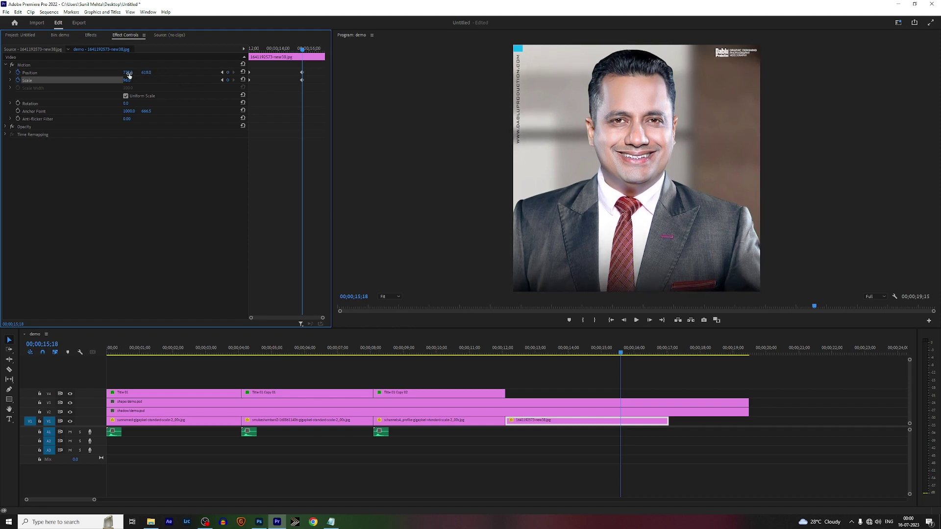
pyautogui.moveTo(129, 72); pyautogui.dragTo(147, 73)
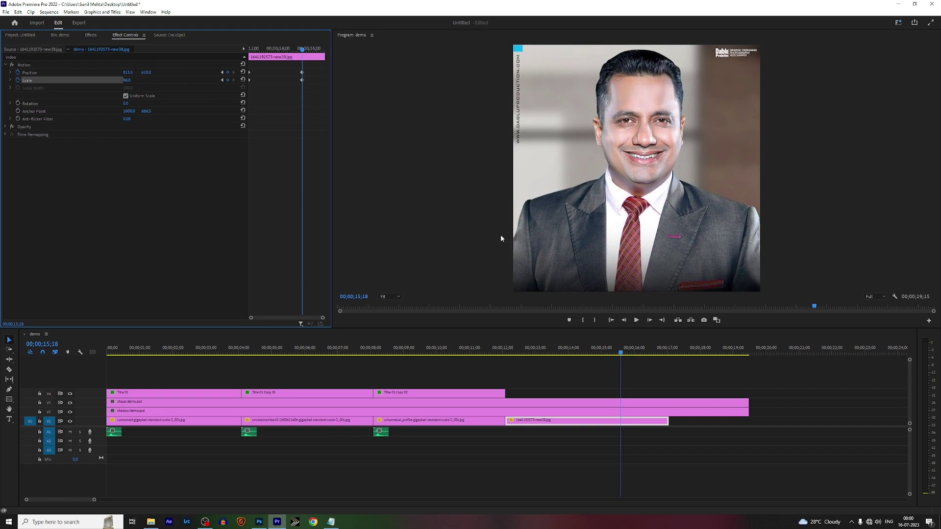
# - Preview the photo's zoom-and-drift animation from 12;03
pyautogui.moveTo(623, 350); pyautogui.dragTo(559, 351)
pyautogui.moveTo(302, 72); pyautogui.dragTo(345, 79)
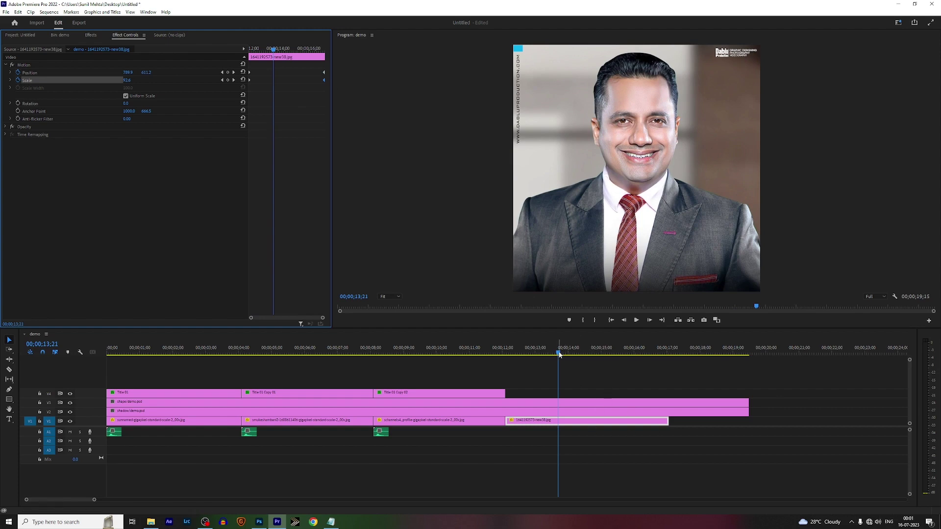
pyautogui.click(506, 361)
pyautogui.press('space')
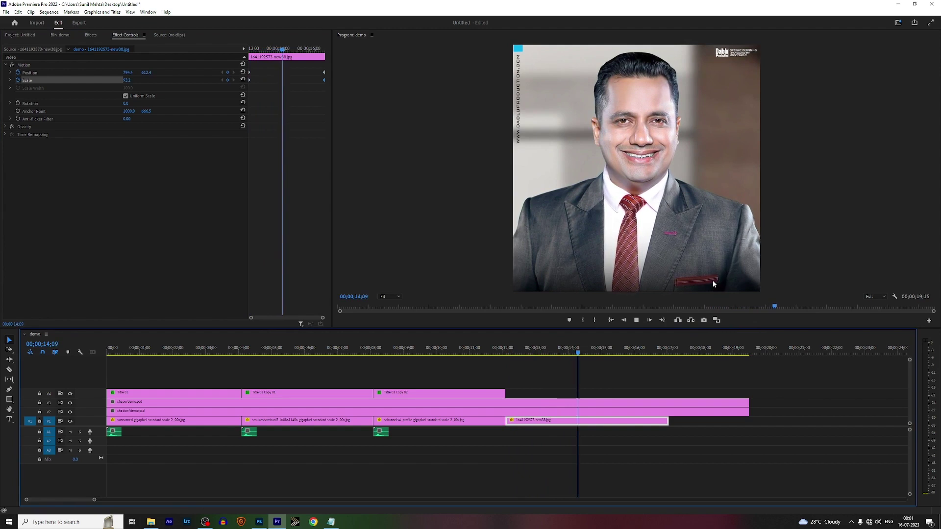
pyautogui.press('space')
pyautogui.click(438, 392)
# - Duplicate Title 01 Copy 02 over the fourth photo and delete the copy's Transform (Swish 03) effect
pyautogui.moveTo(435, 393); pyautogui.dragTo(567, 396)
pyautogui.click(552, 351)
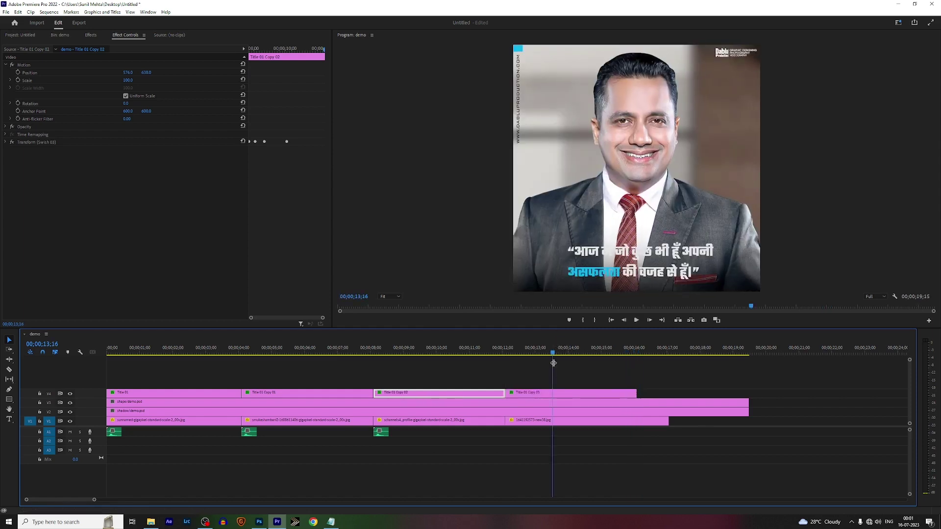
pyautogui.click(551, 393)
pyautogui.click(41, 143)
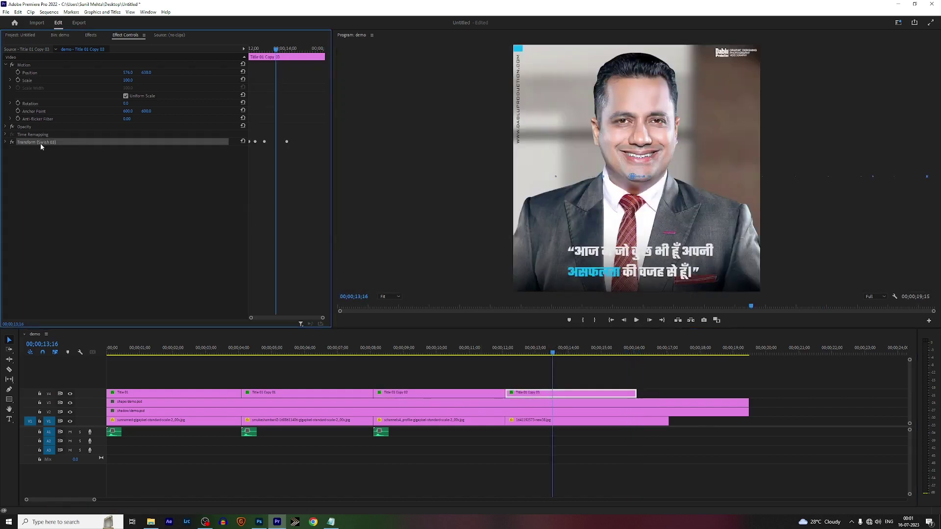
pyautogui.press('Delete')
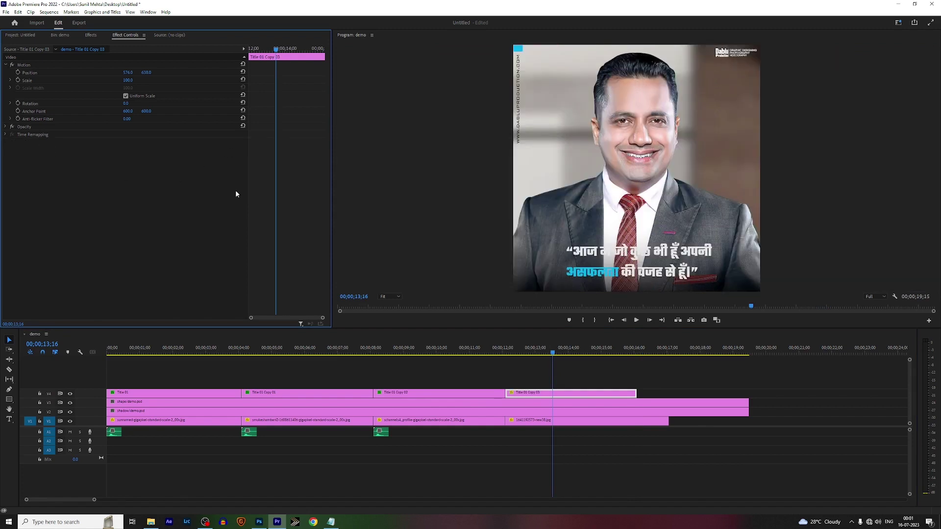
pyautogui.click(331, 522)
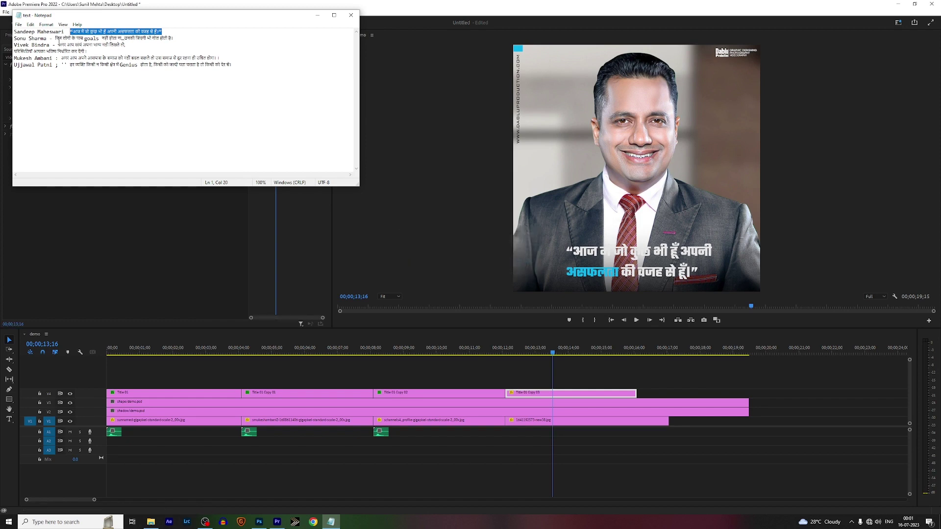
# - Select and copy the fourth person's quote on line 4 in Notepad, then return to Premiere Pro
pyautogui.moveTo(57, 44); pyautogui.dragTo(93, 51)
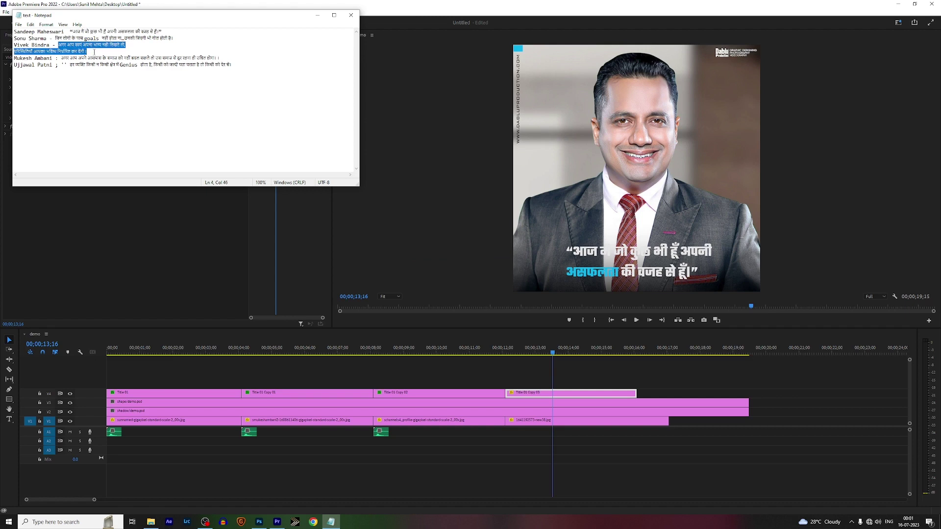
pyautogui.click(277, 522)
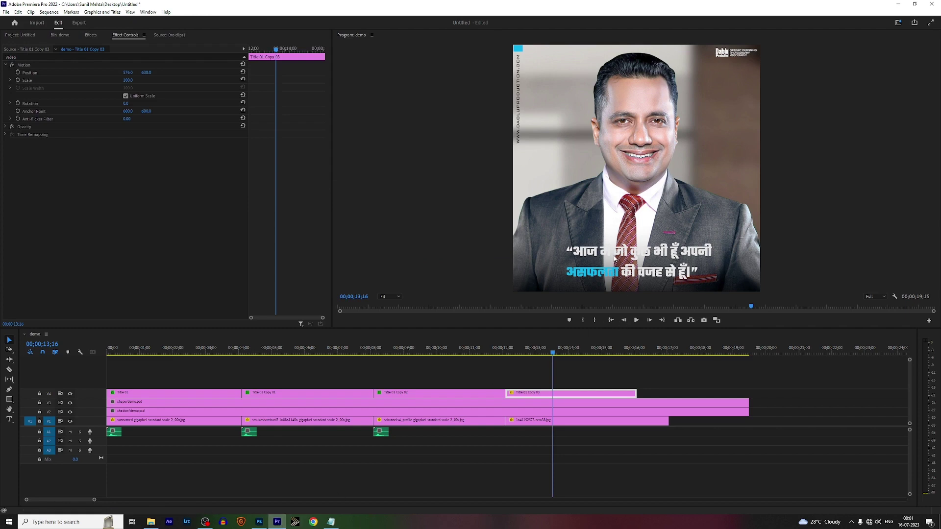
# - Replace Title 01 Copy 03's old quote with the pasted Hindi quote and reposition the text box
pyautogui.doubleClick(529, 393)
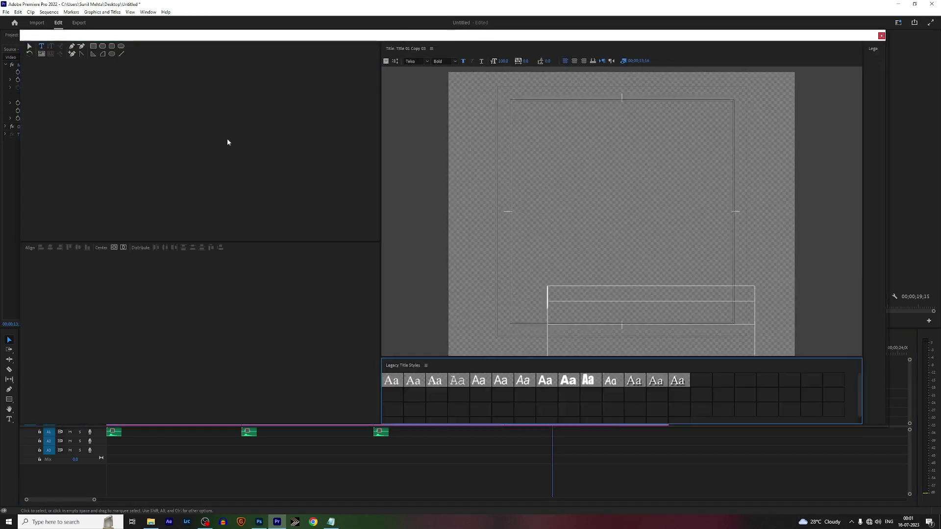
pyautogui.click(28, 44)
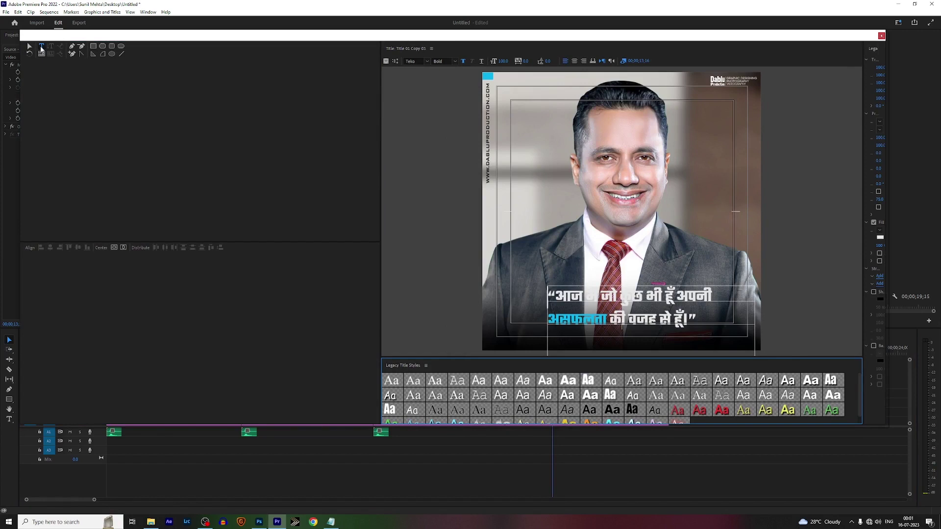
pyautogui.moveTo(550, 291); pyautogui.dragTo(702, 320)
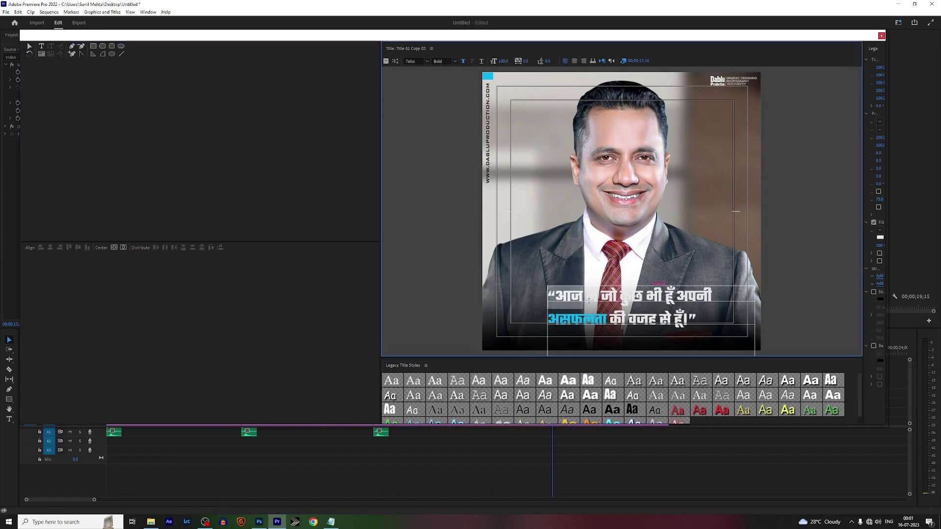
pyautogui.hotkey('ctrl', 'v')
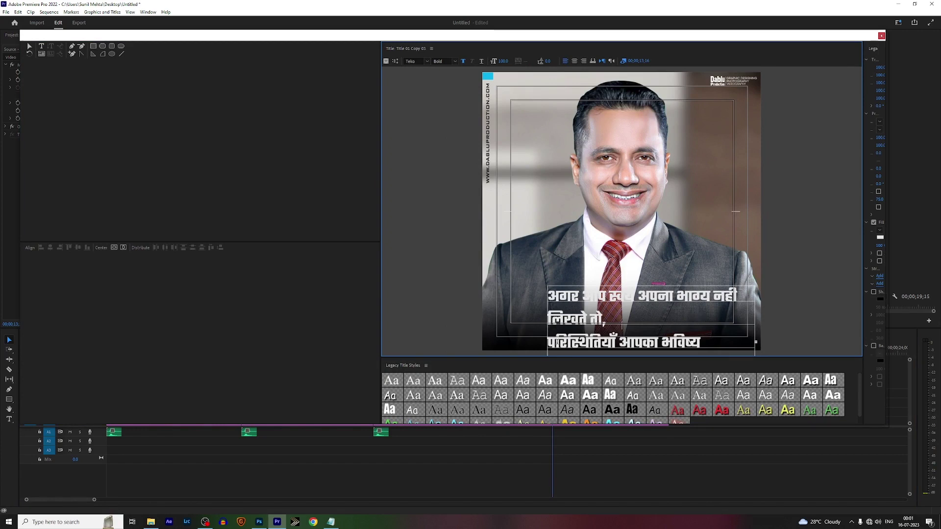
pyautogui.press('BackSpace')
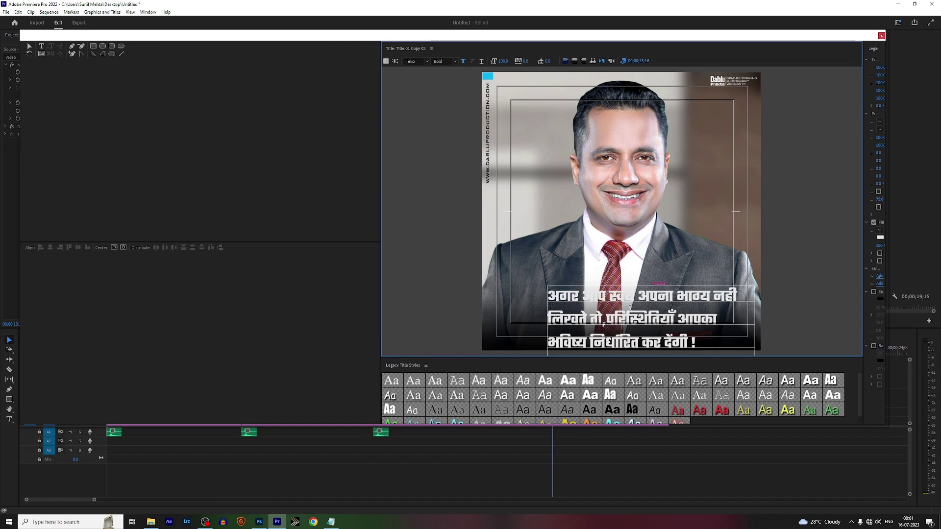
pyautogui.click(29, 46)
pyautogui.moveTo(677, 301); pyautogui.dragTo(666, 291)
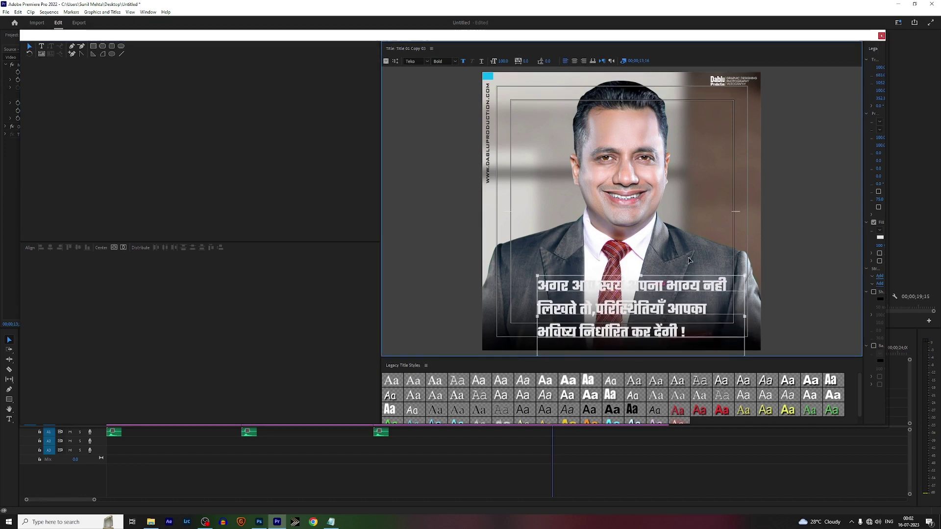
# - Color परिस्थितियाँ cyan, add an opening quote mark before the first line, and close the titler
pyautogui.click(41, 45)
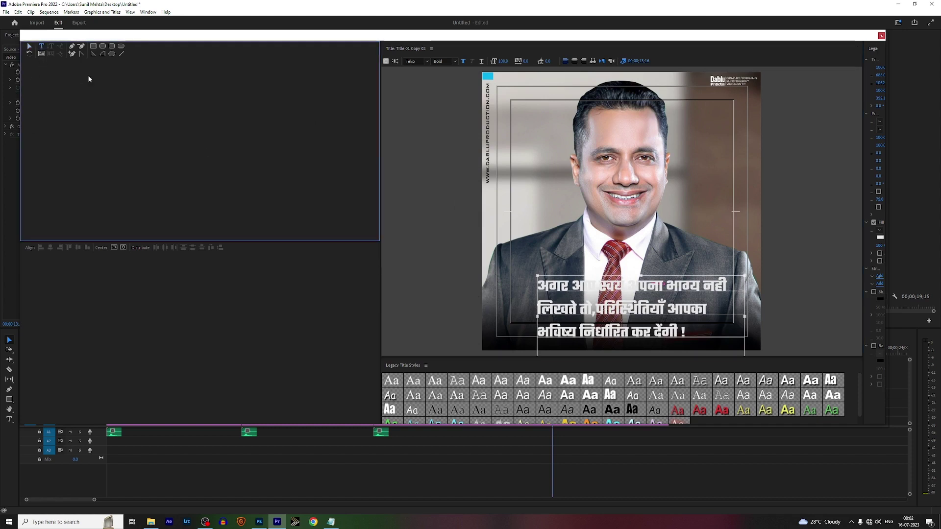
pyautogui.click(658, 307)
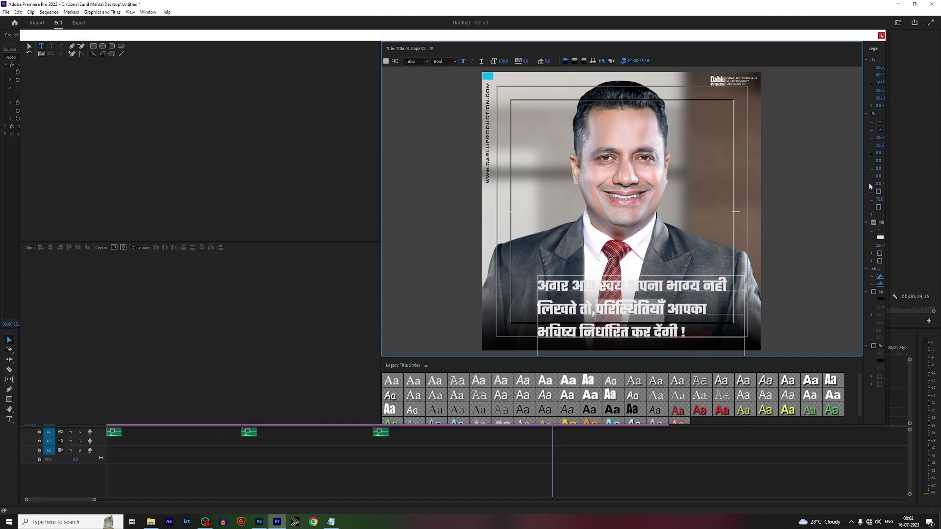
pyautogui.moveTo(862, 184); pyautogui.dragTo(820, 185)
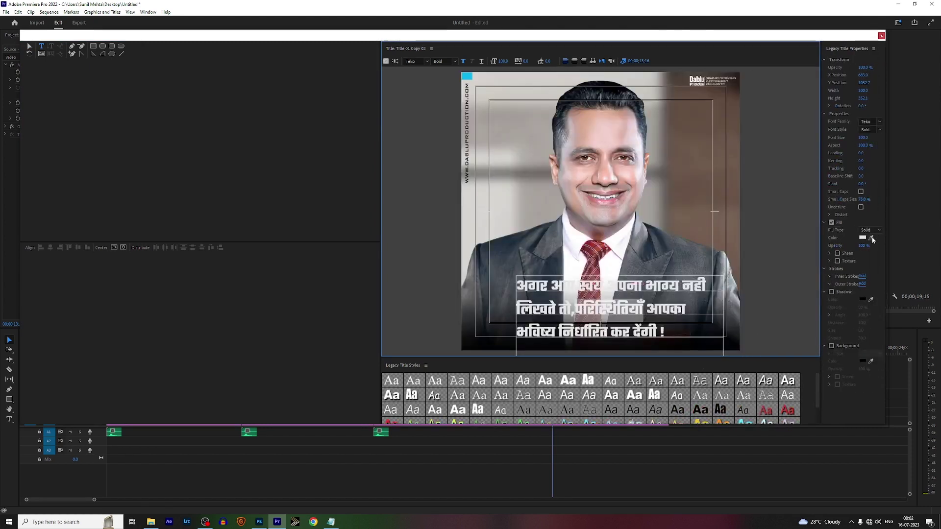
pyautogui.click(466, 75)
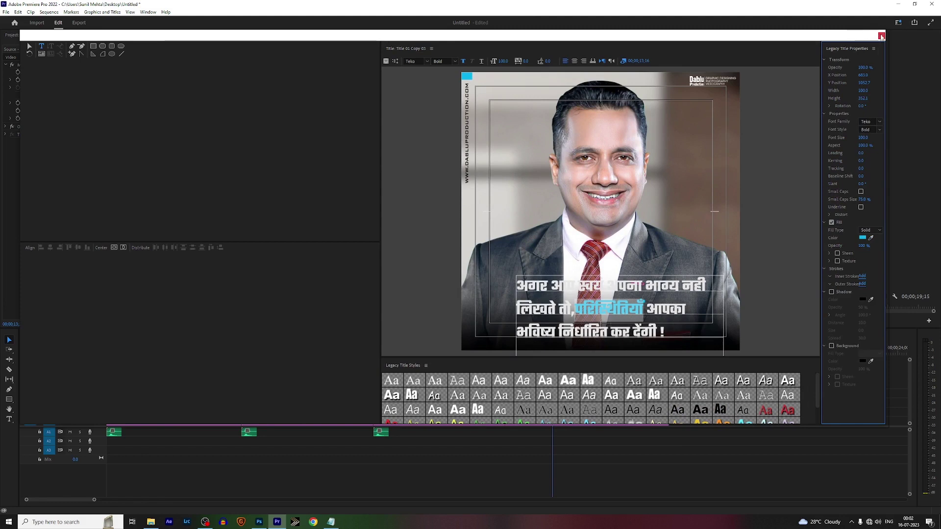
pyautogui.click(521, 283)
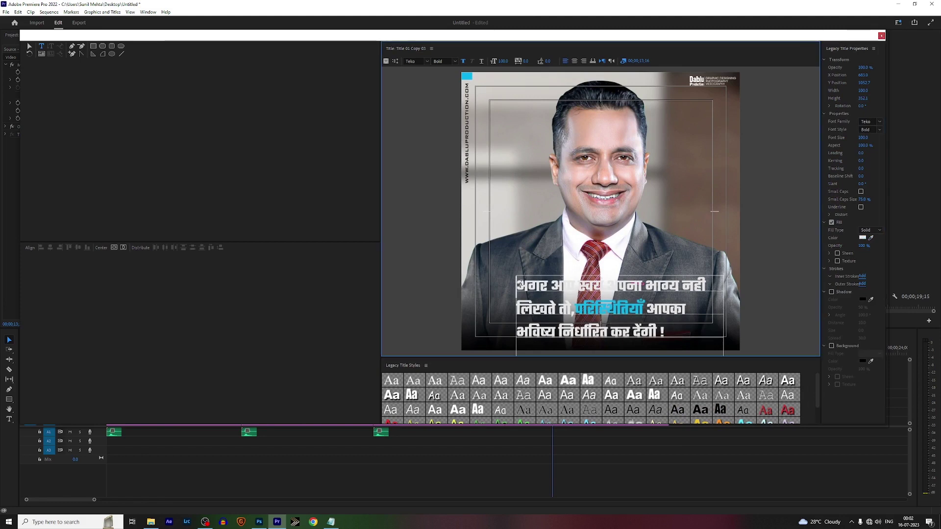
pyautogui.write('"')
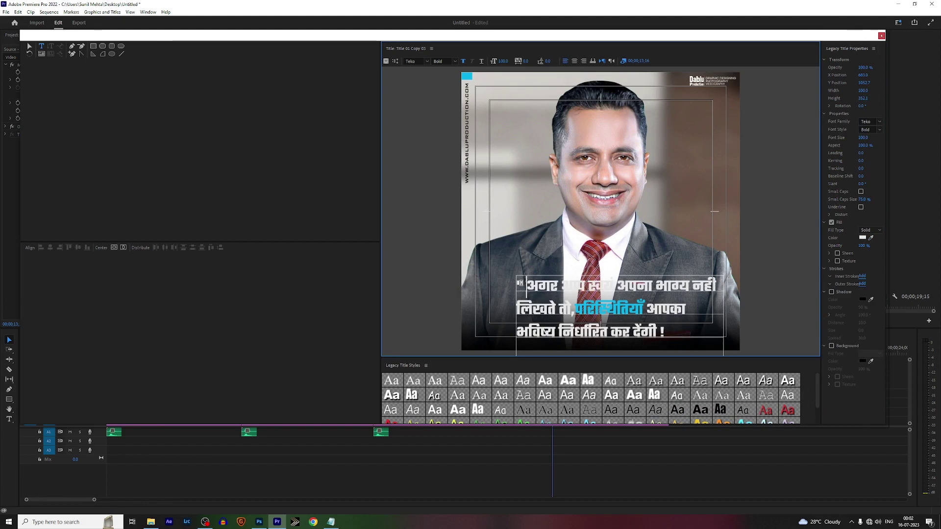
pyautogui.click(881, 36)
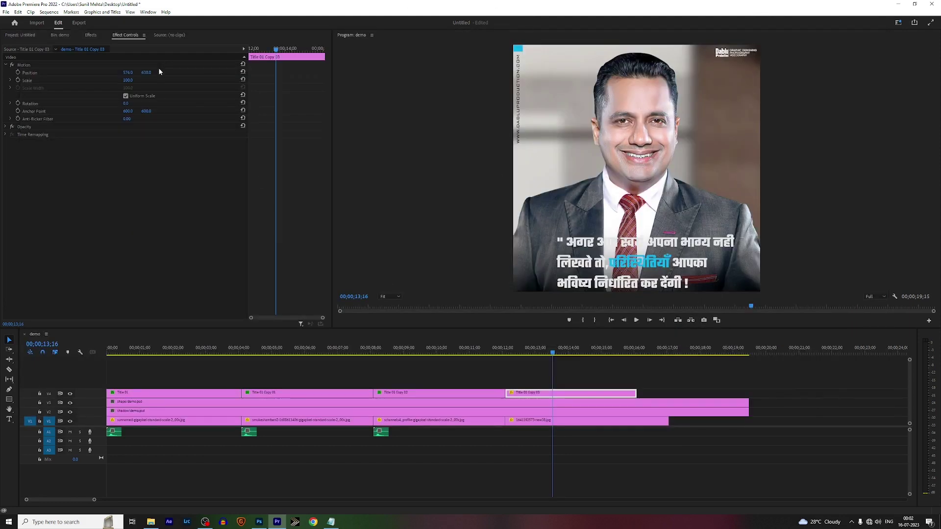
# - Raise the quote title slightly via Position Y and replay from the previous slide
pyautogui.moveTo(146, 74); pyautogui.dragTo(142, 74)
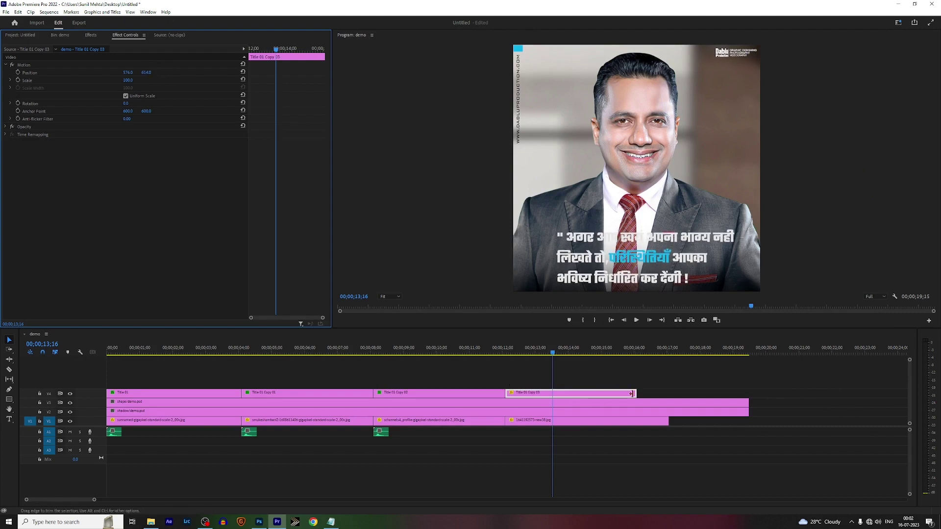
pyautogui.click(480, 349)
pyautogui.press('space')
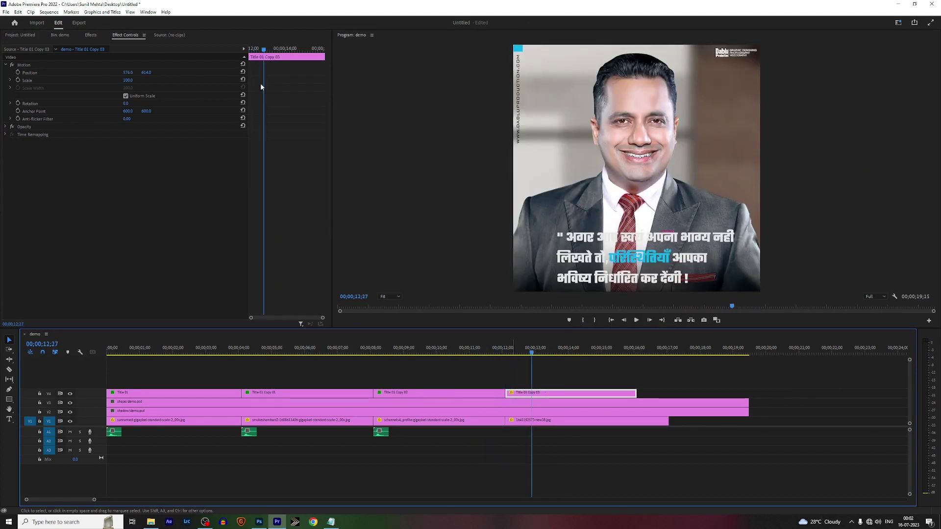
# - Apply Swish 04 to Title 01 Copy 03, then trim the fourth photo to end with the title
pyautogui.click(89, 37)
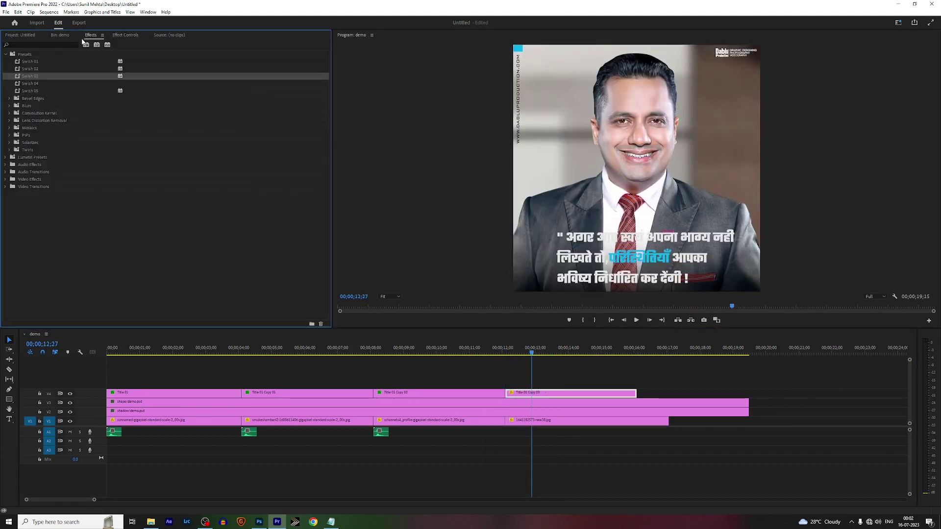
pyautogui.click(30, 85)
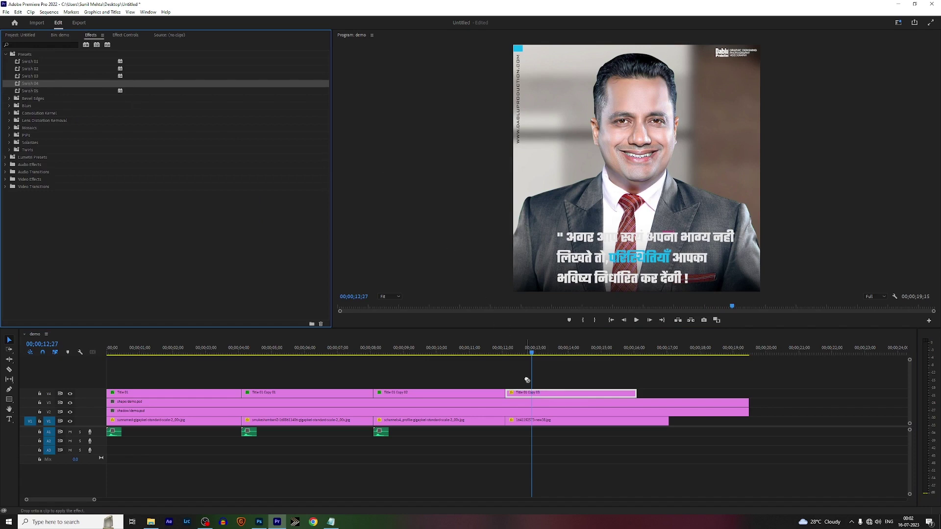
pyautogui.moveTo(450, 249); pyautogui.dragTo(528, 393)
pyautogui.moveTo(531, 349); pyautogui.dragTo(500, 365)
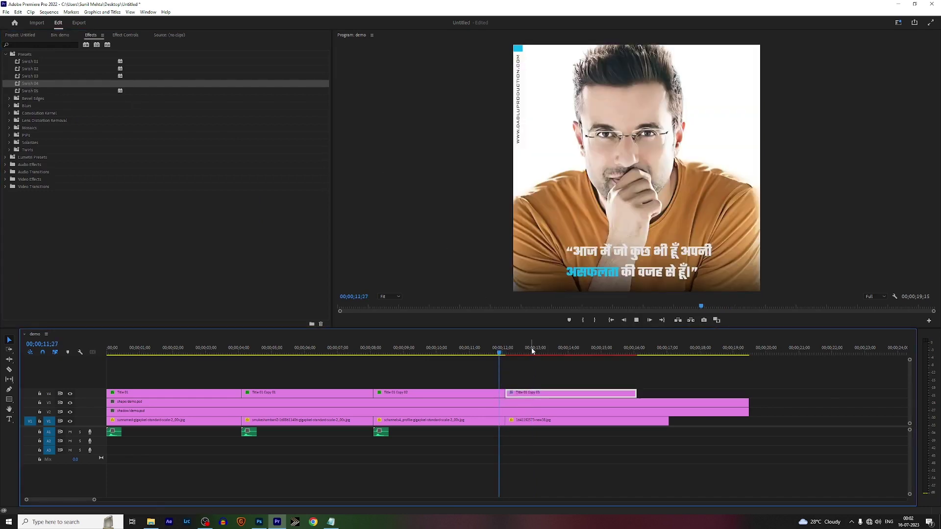
pyautogui.press('space')
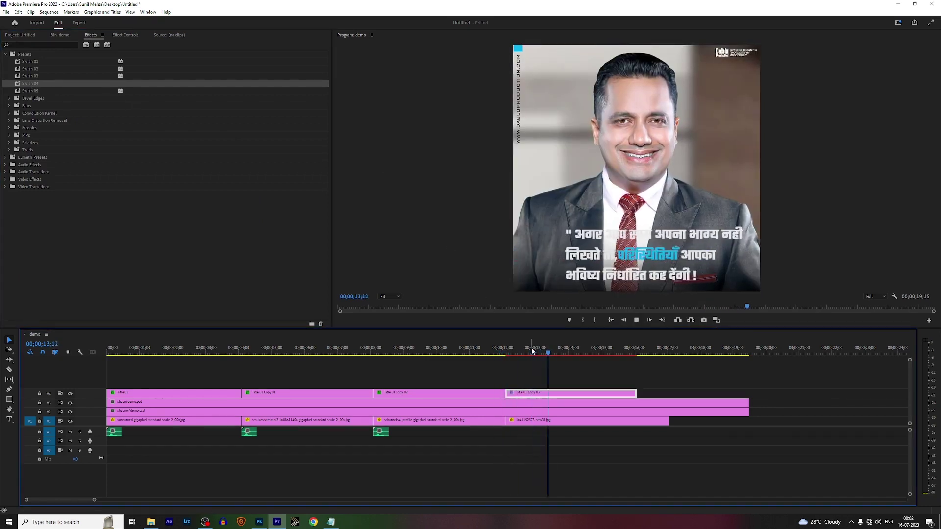
pyautogui.press('space')
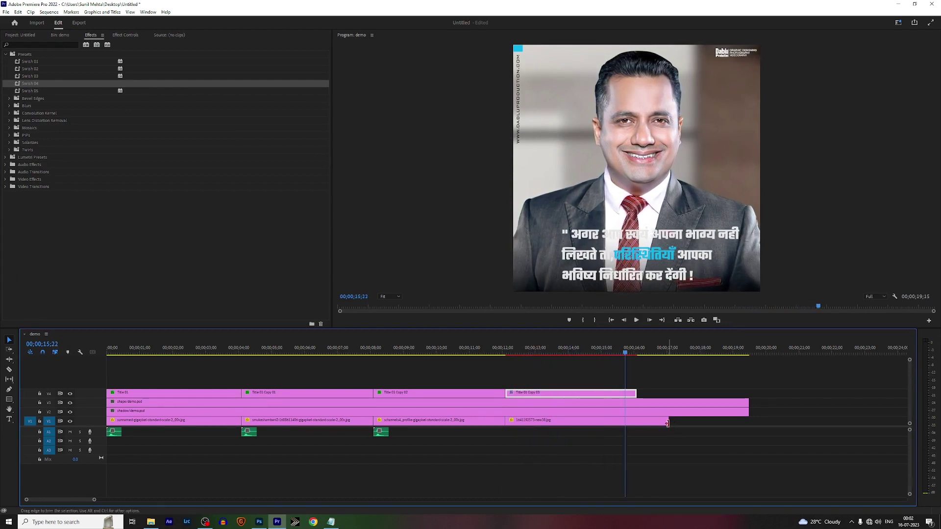
pyautogui.moveTo(668, 424); pyautogui.dragTo(642, 426)
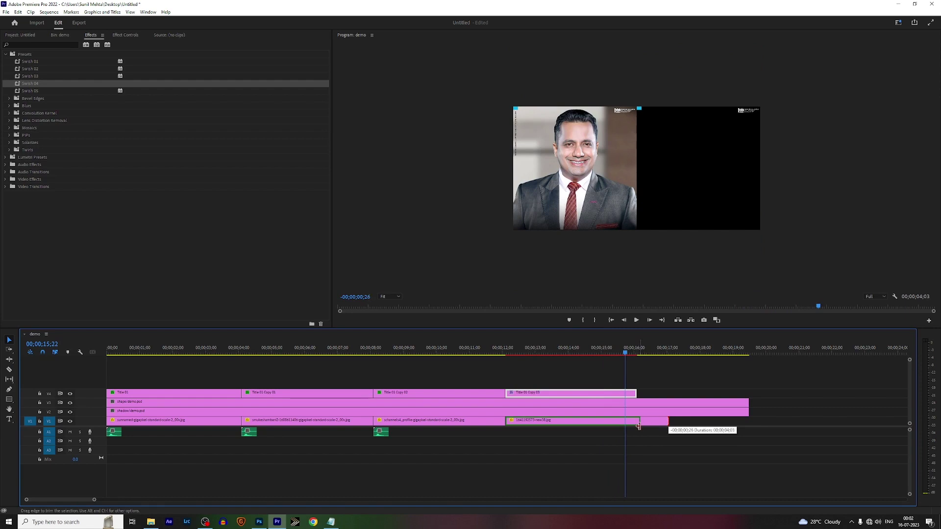
pyautogui.moveTo(642, 426); pyautogui.dragTo(639, 425)
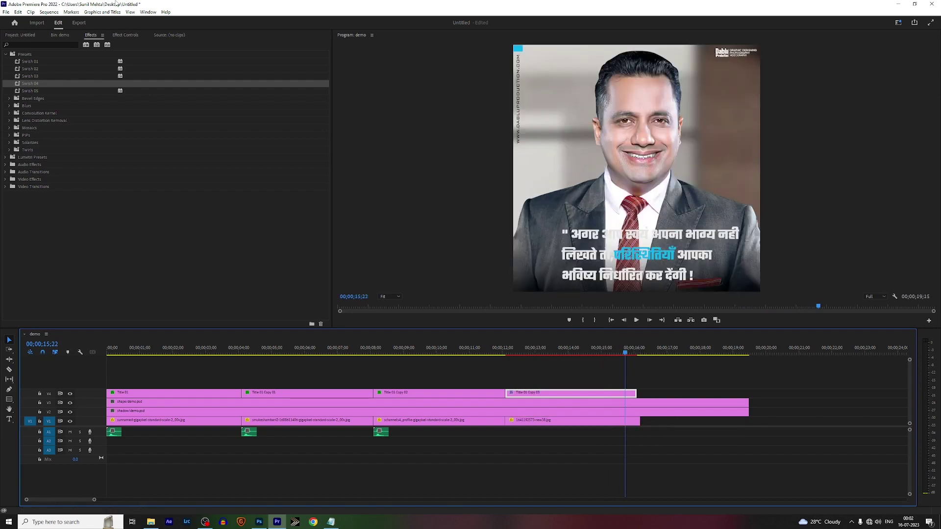
# - Add schannels4_profile (1) to V1 after the fourth photo and shorten its end
pyautogui.click(60, 36)
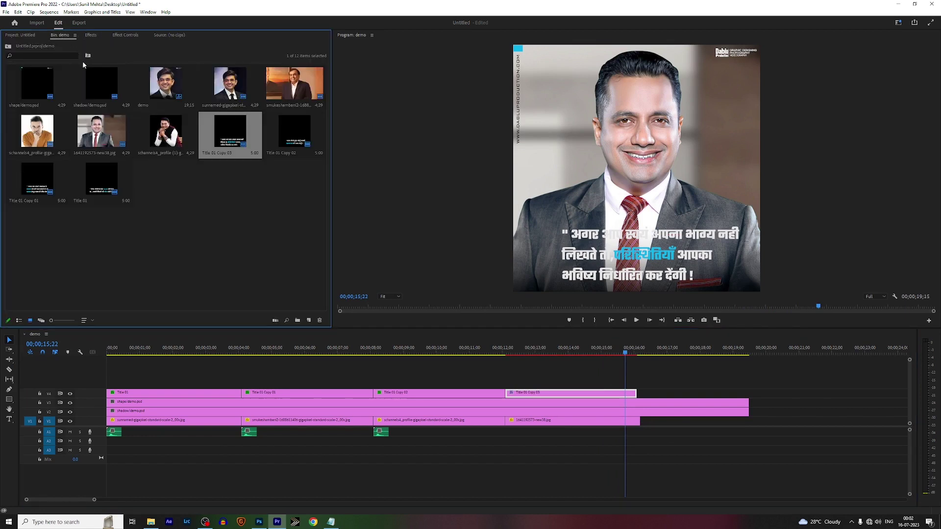
pyautogui.click(164, 136)
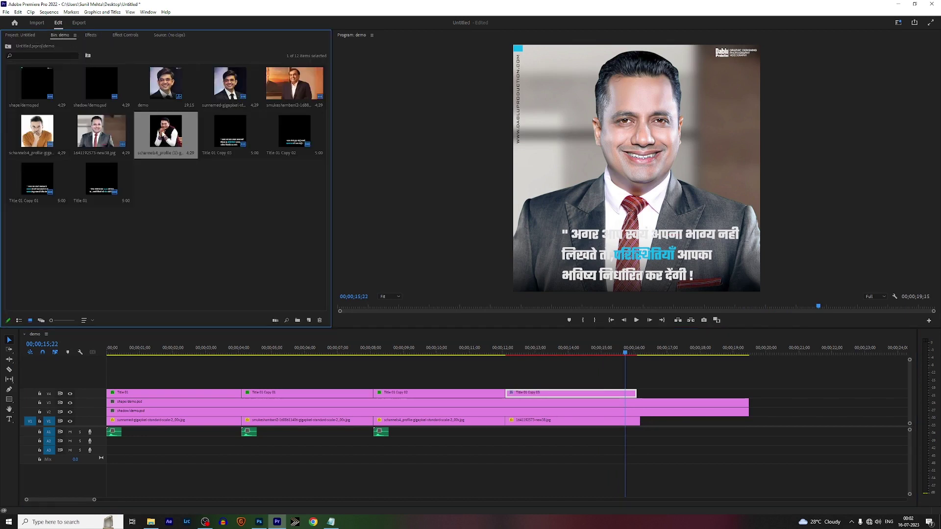
pyautogui.moveTo(315, 197); pyautogui.dragTo(828, 399)
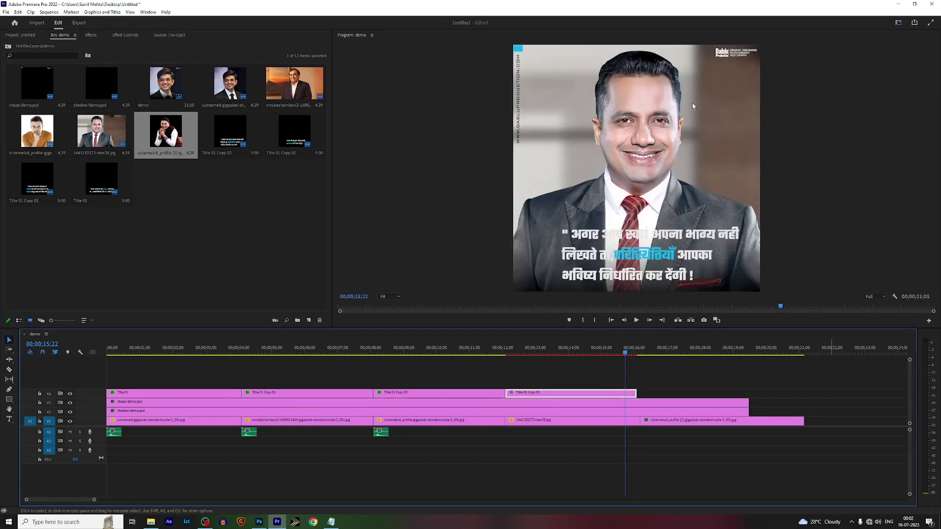
pyautogui.moveTo(804, 422)
pyautogui.mouseDown()
pyautogui.moveTo(766, 426)
pyautogui.moveTo(767, 404)
pyautogui.mouseUp()
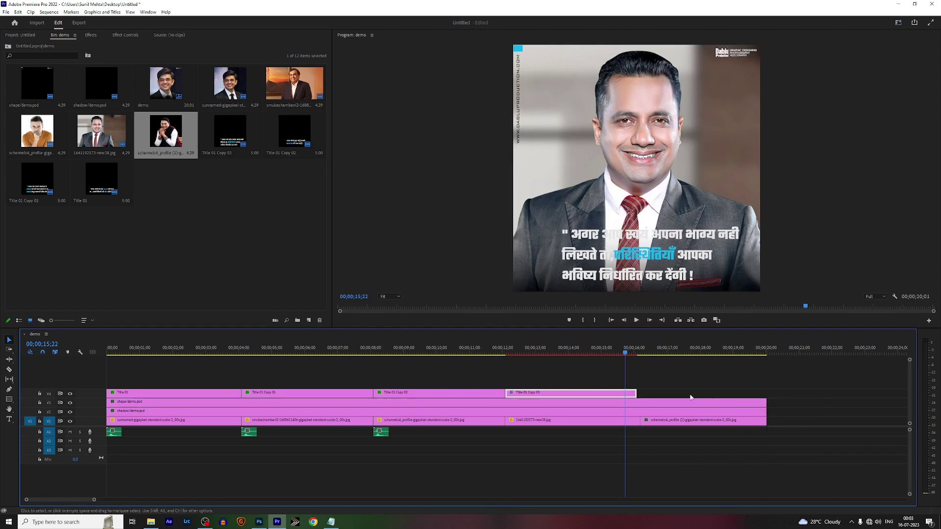
# - Duplicate the quote title as Title 01 Copy 04 over the fifth photo and preview it
pyautogui.hscroll(3, 630, 397)
pyautogui.hscroll(3, 630, 393)
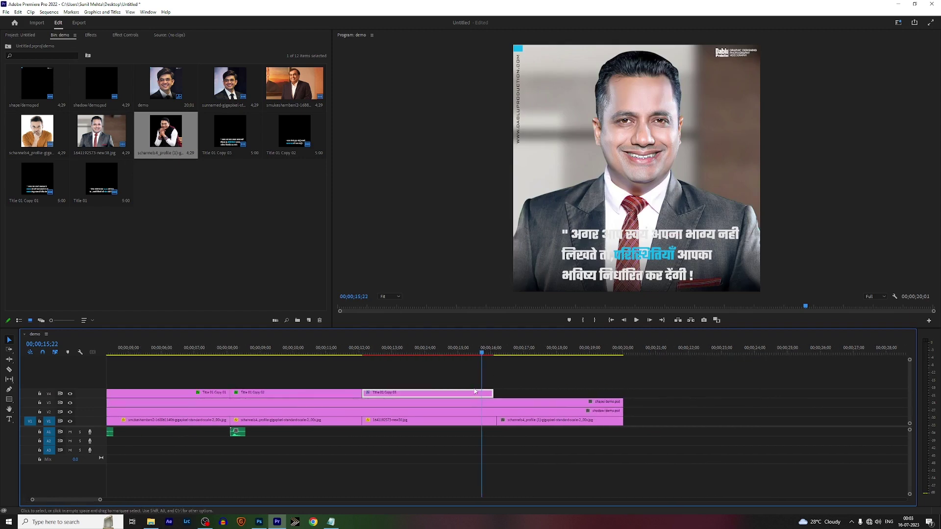
pyautogui.moveTo(455, 393); pyautogui.dragTo(590, 398)
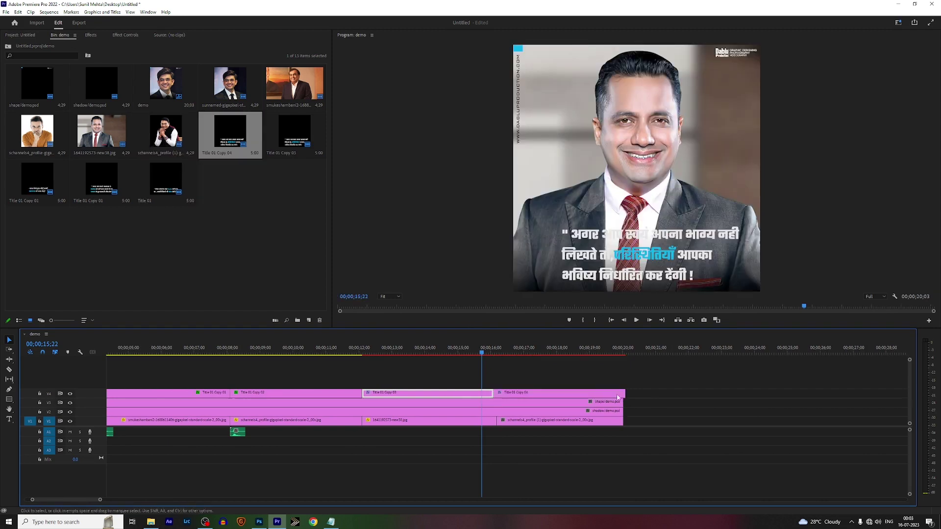
pyautogui.click(622, 394)
pyautogui.press('space')
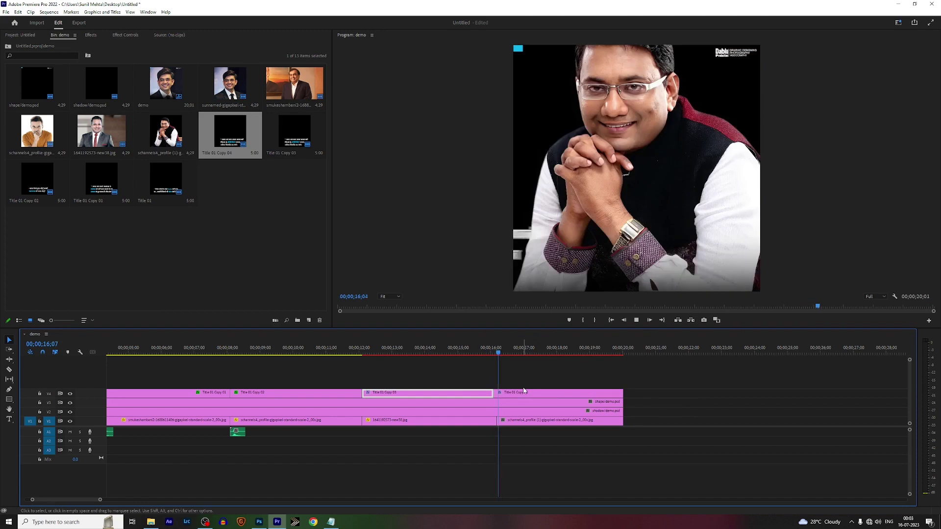
pyautogui.press('space')
pyautogui.click(528, 423)
# - Adjust the fifth portrait's scale and move it slightly higher in the frame
pyautogui.click(126, 36)
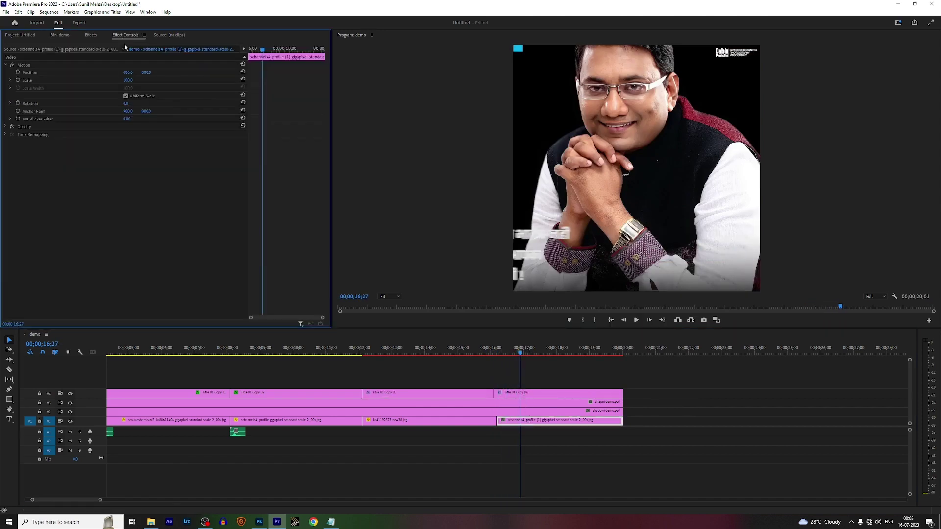
pyautogui.moveTo(127, 80); pyautogui.dragTo(206, 92)
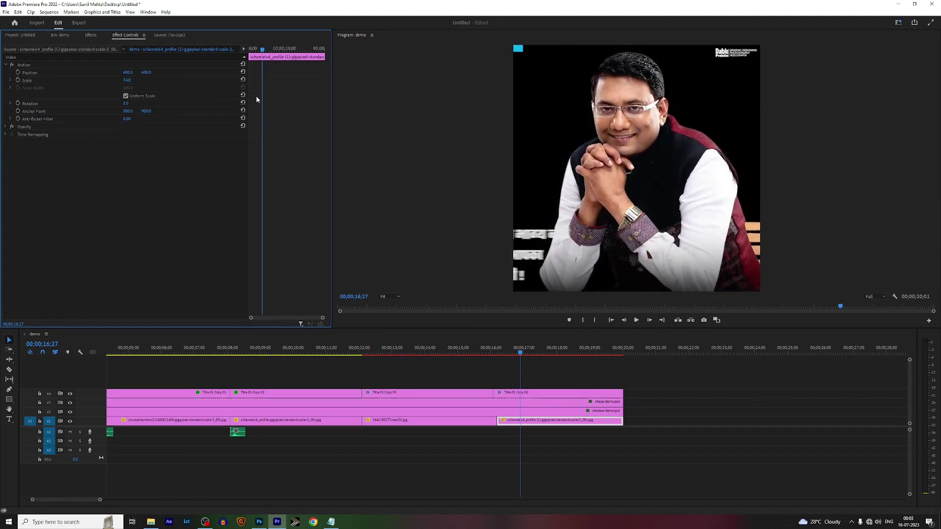
pyautogui.moveTo(146, 72); pyautogui.dragTo(134, 73)
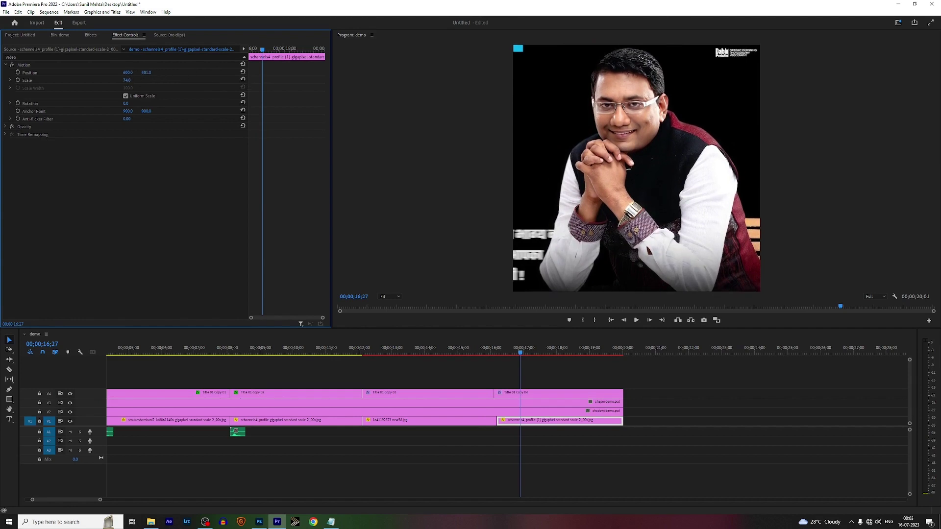
pyautogui.moveTo(127, 79)
pyautogui.mouseDown()
pyautogui.moveTo(118, 80)
pyautogui.moveTo(137, 72)
pyautogui.mouseUp()
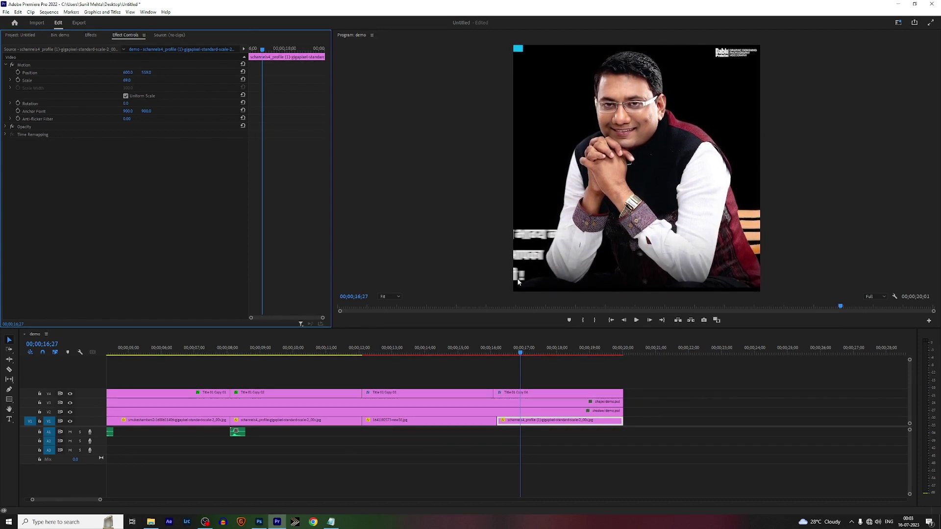
# - Keyframe the portrait's Position so it drifts left to about 545, then preview the last slide
pyautogui.moveTo(266, 51); pyautogui.dragTo(250, 50)
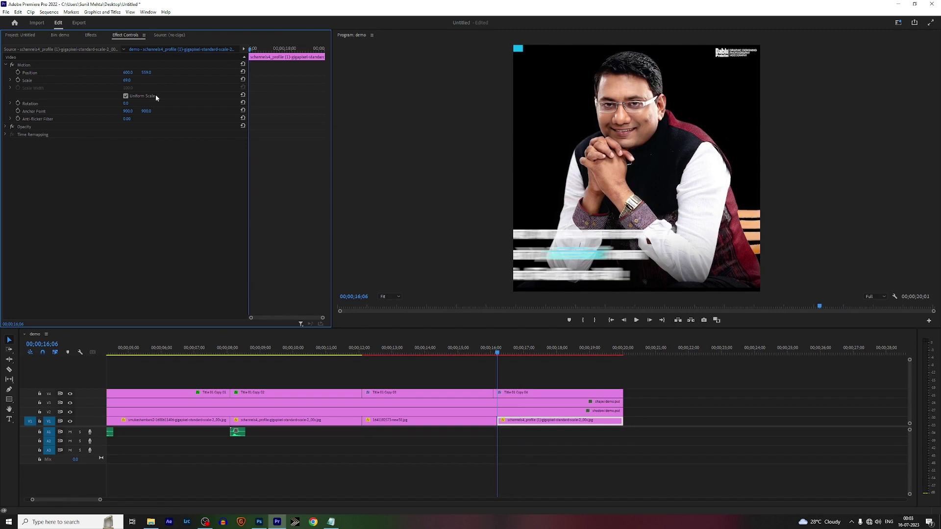
pyautogui.click(17, 73)
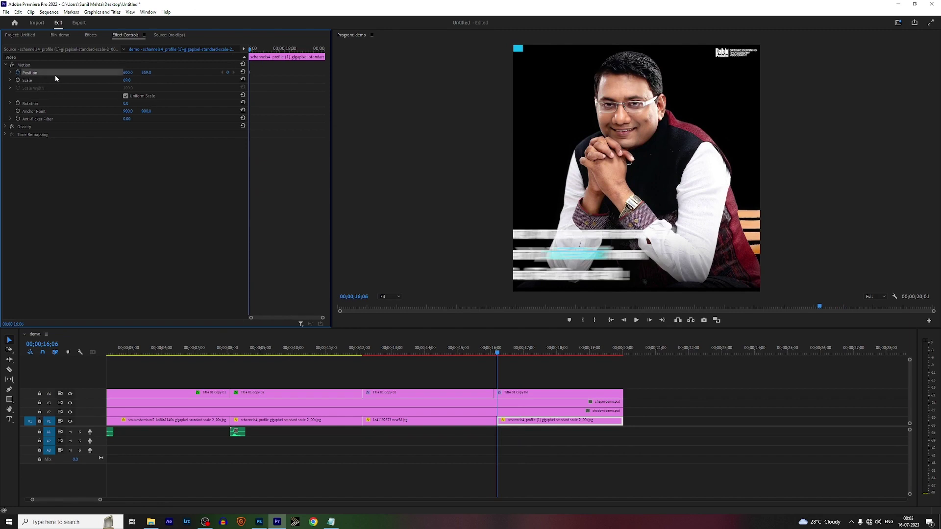
pyautogui.press('space')
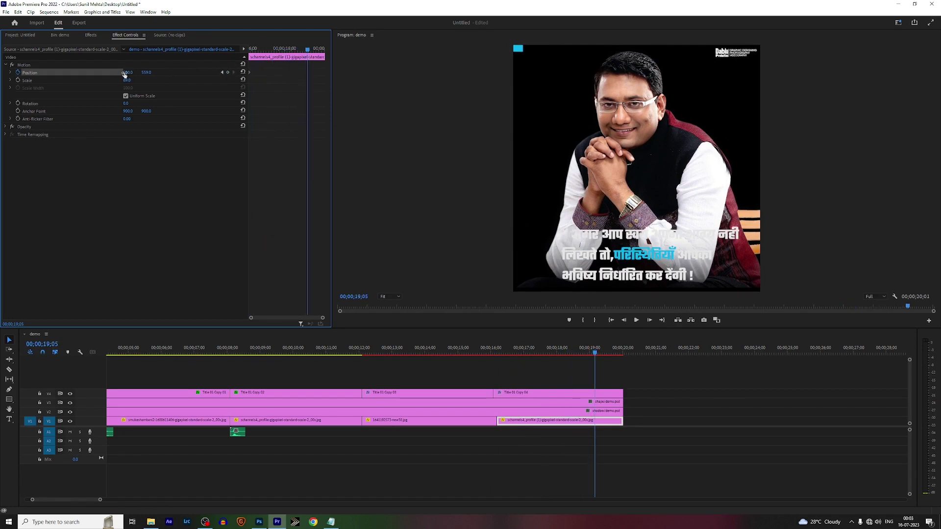
pyautogui.moveTo(129, 74)
pyautogui.mouseDown()
pyautogui.moveTo(307, 86)
pyautogui.moveTo(344, 72)
pyautogui.mouseUp()
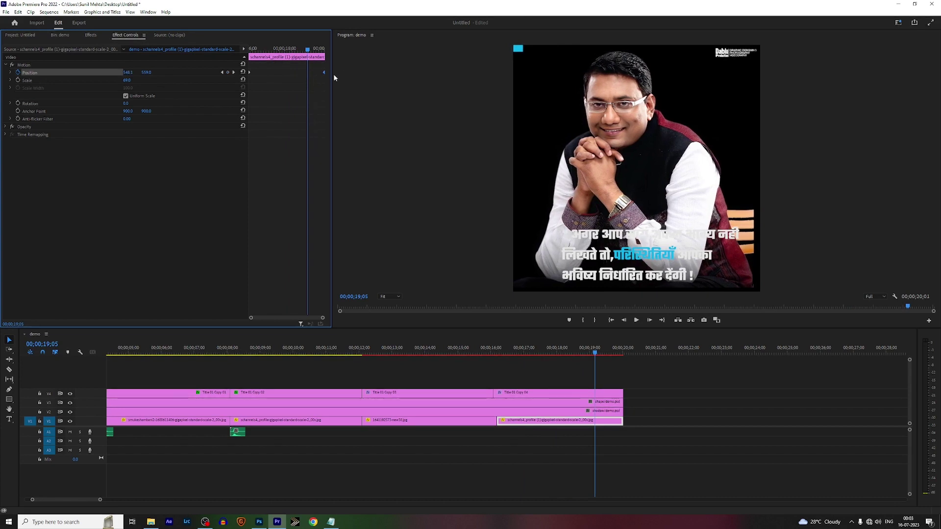
pyautogui.moveTo(303, 49); pyautogui.dragTo(249, 52)
pyautogui.press('space')
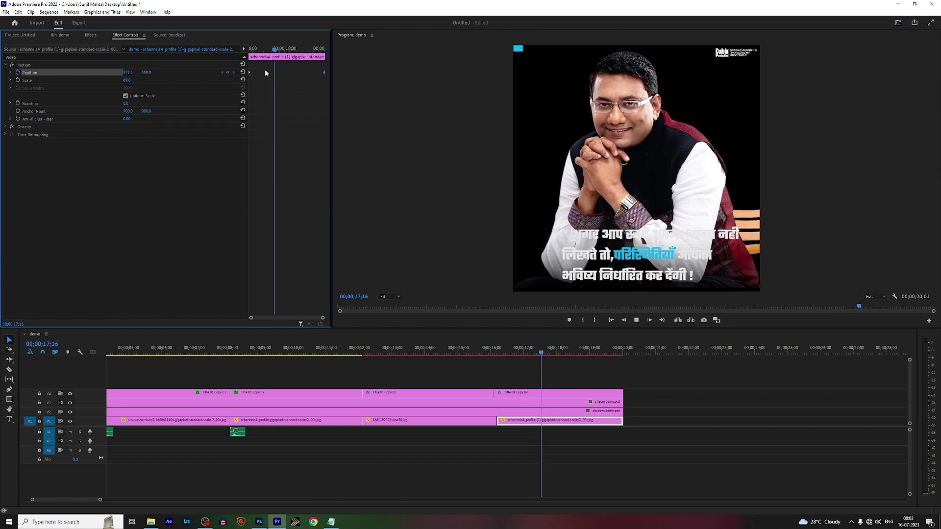
# - Delete the Lens Flare and Transform (Swish 04) effects from Title 01 Copy 04
pyautogui.press('space')
pyautogui.click(522, 394)
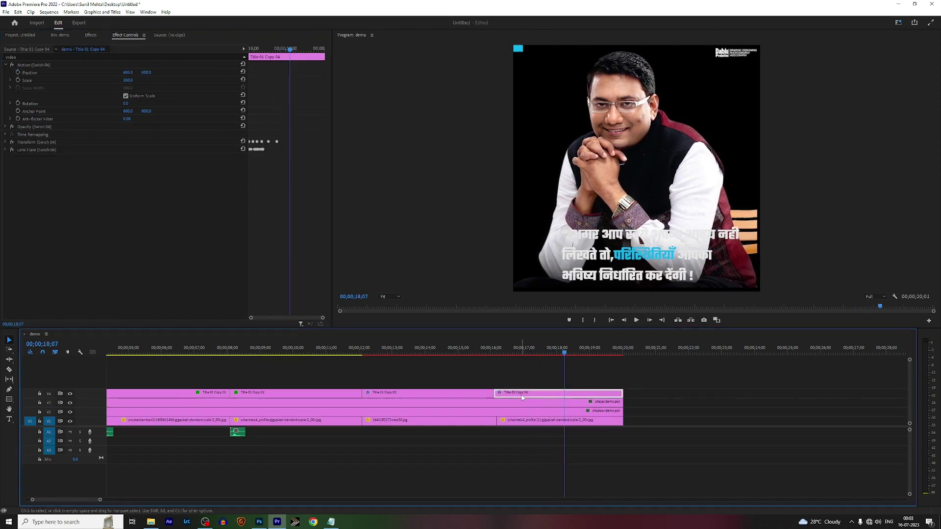
pyautogui.click(52, 150)
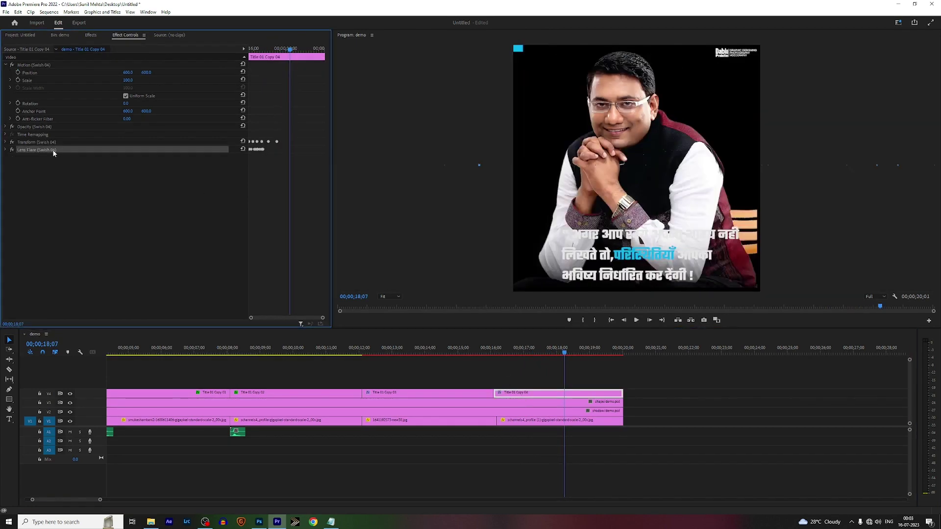
pyautogui.press('Delete')
pyautogui.click(55, 143)
pyautogui.press('Delete')
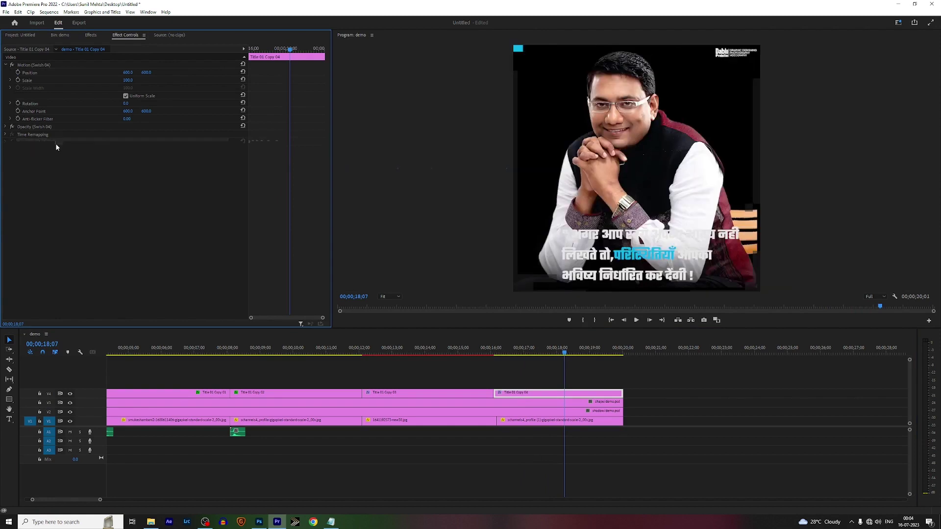
# - Delete Lens Flare from Title 01 Copy 03 and replay the fourth slide
pyautogui.moveTo(565, 352); pyautogui.dragTo(445, 352)
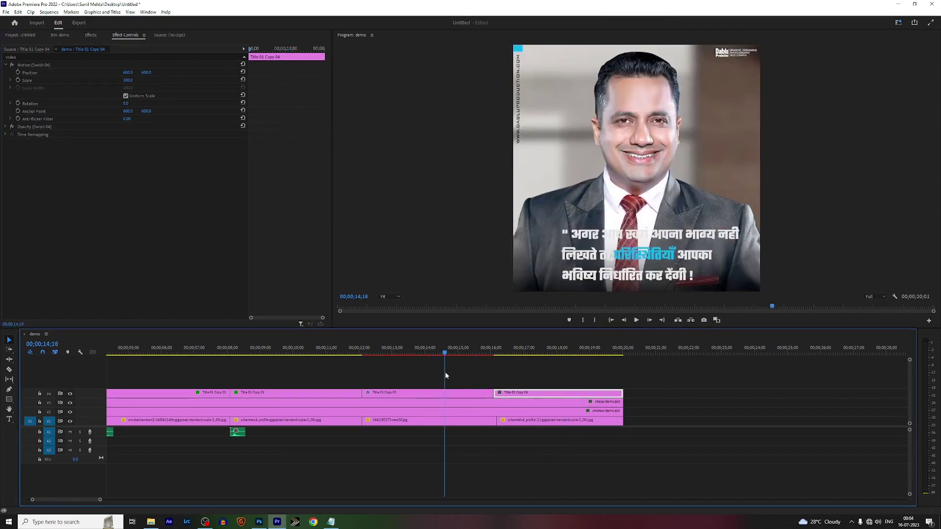
pyautogui.click(432, 395)
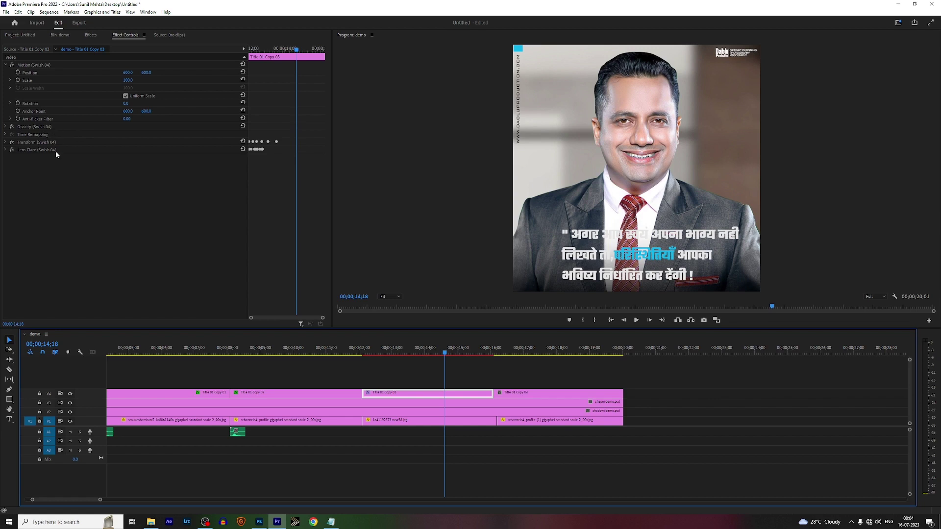
pyautogui.click(57, 151)
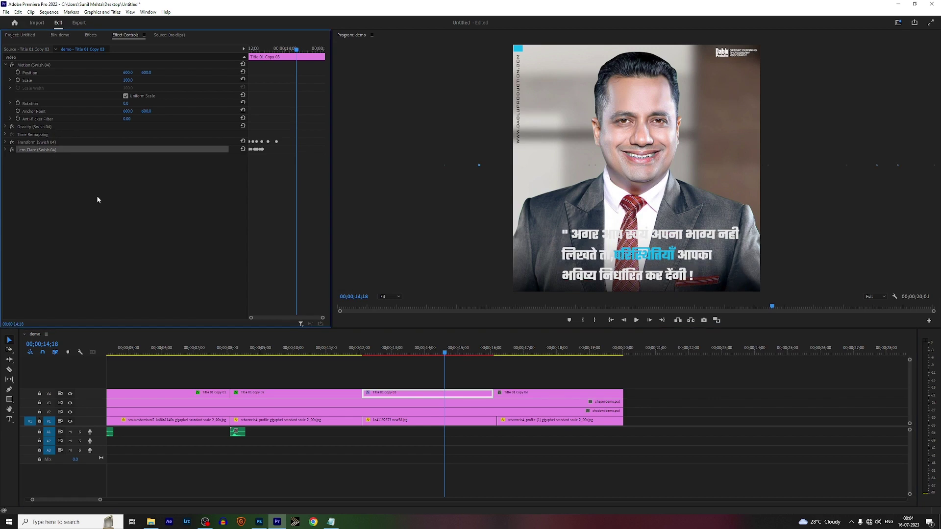
pyautogui.press('Delete')
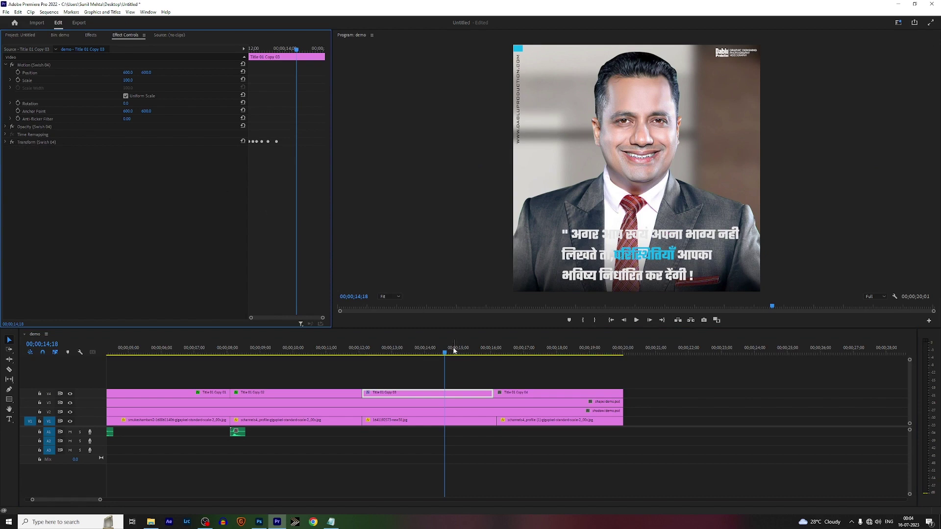
pyautogui.click(372, 369)
pyautogui.press('Up')
pyautogui.press('space')
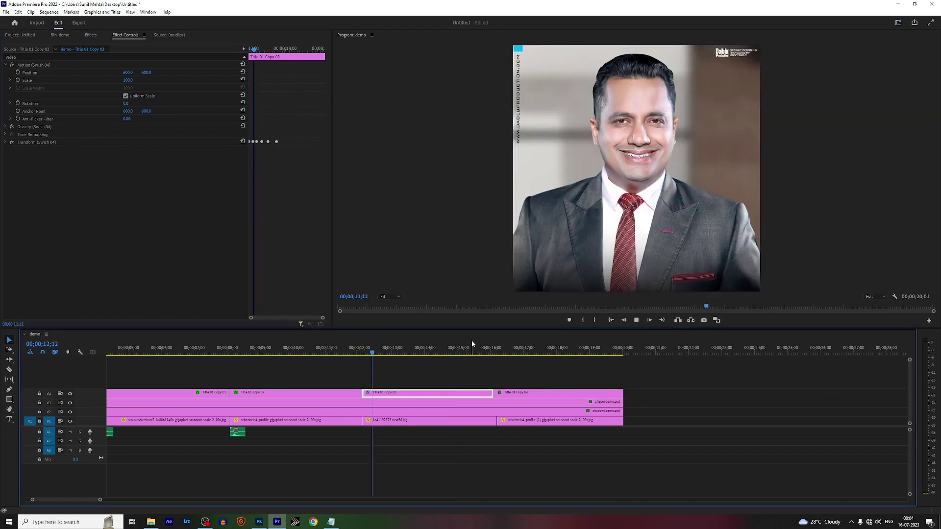
pyautogui.press('space')
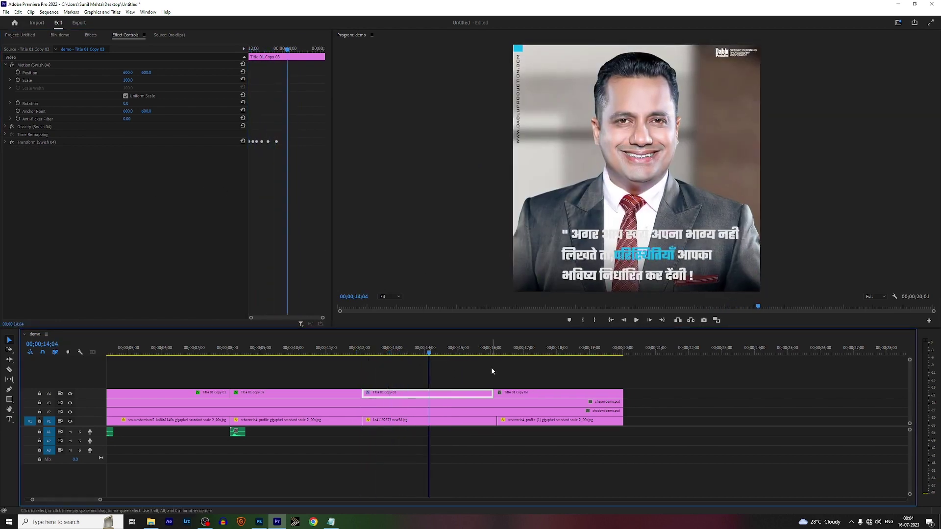
# - Apply the Swish 05 preset to Title 01 Copy 04 and preview the last slide
pyautogui.click(538, 349)
pyautogui.click(543, 392)
pyautogui.press('space')
pyautogui.press('space')
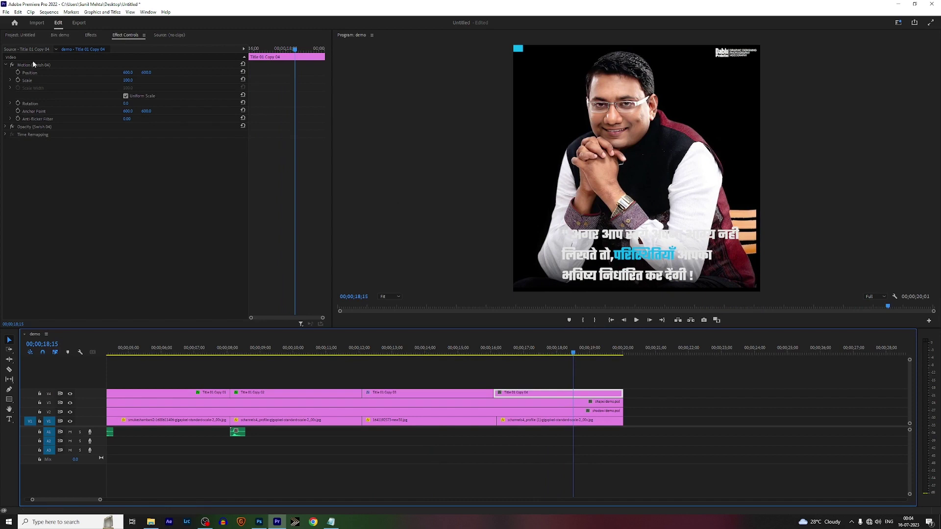
pyautogui.click(91, 35)
pyautogui.click(33, 92)
pyautogui.moveTo(561, 331); pyautogui.dragTo(559, 392)
pyautogui.click(527, 349)
pyautogui.press('space')
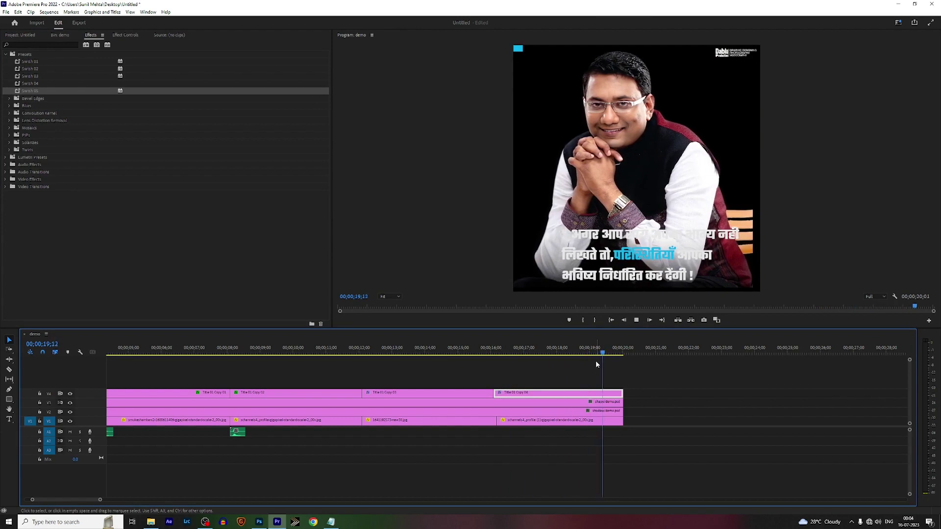
pyautogui.moveTo(178, 351); pyautogui.dragTo(68, 357)
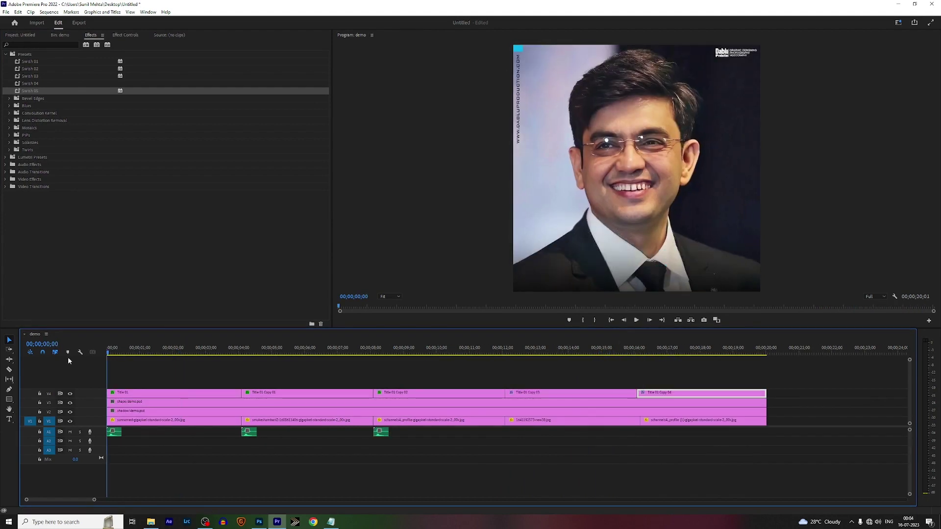
pyautogui.click(43, 37)
# - Import Hat the Jazz - Twin Musicom from Downloads and place it on A2 from the start
pyautogui.doubleClick(137, 165)
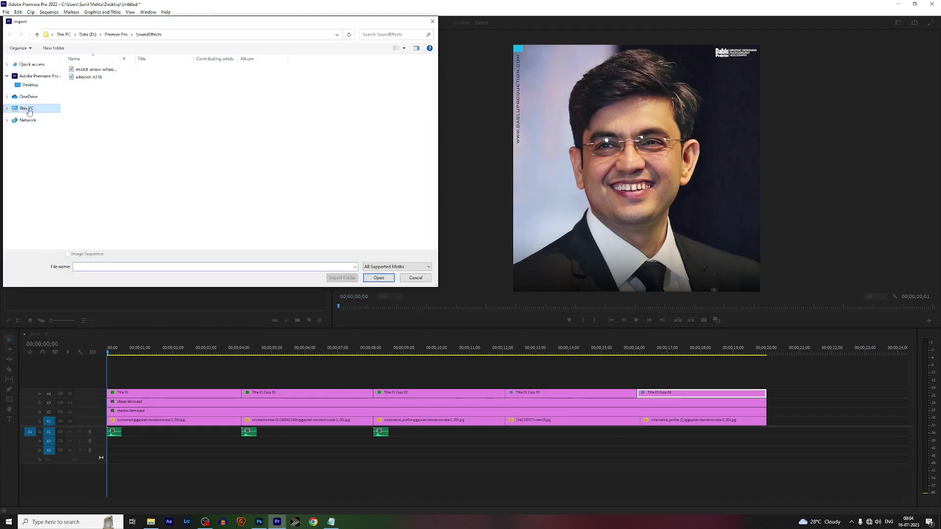
pyautogui.click(27, 108)
pyautogui.doubleClick(123, 96)
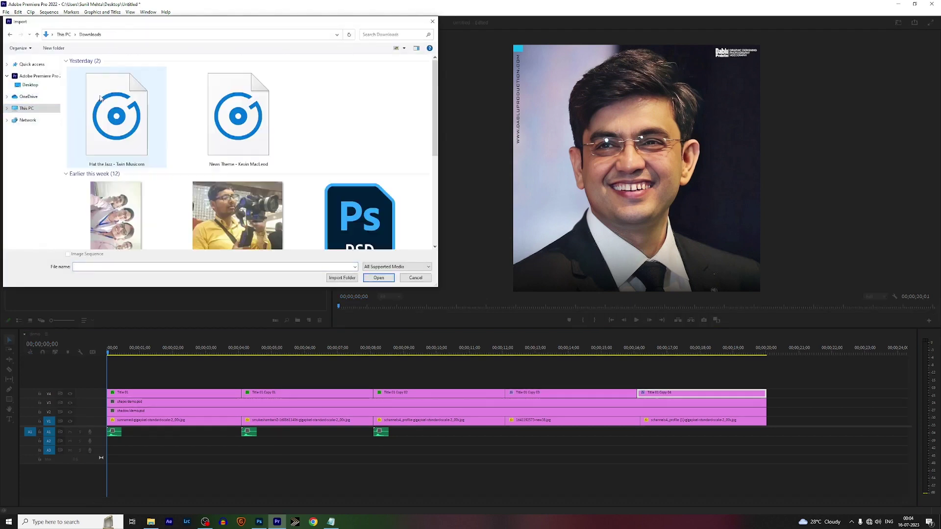
pyautogui.click(138, 120)
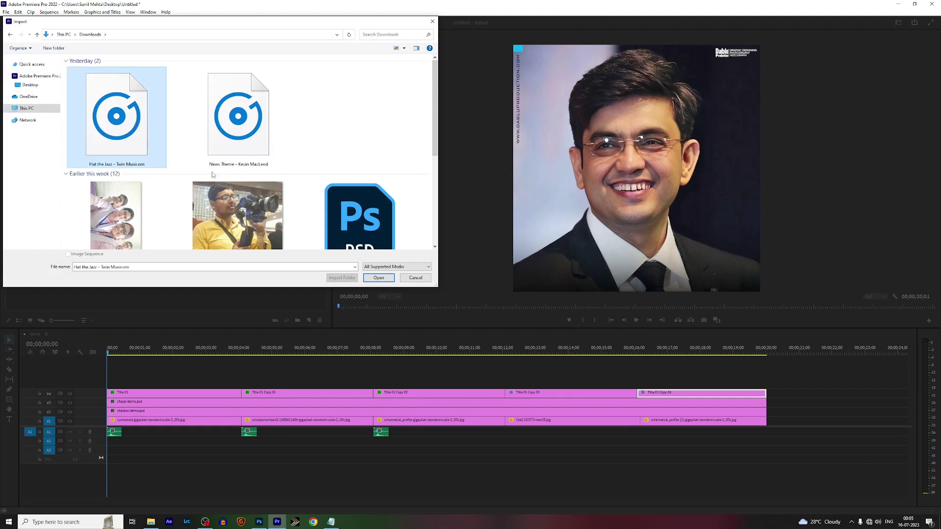
pyautogui.click(383, 282)
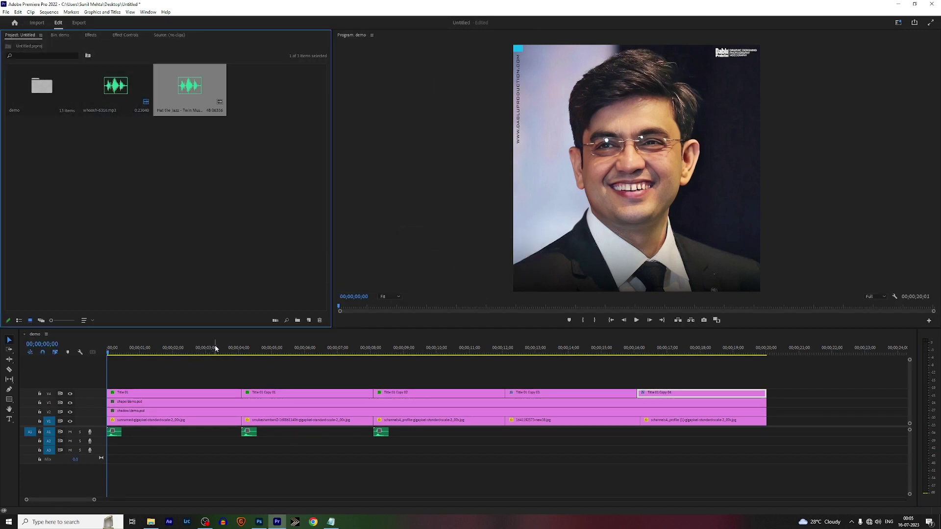
pyautogui.moveTo(200, 298); pyautogui.dragTo(115, 442)
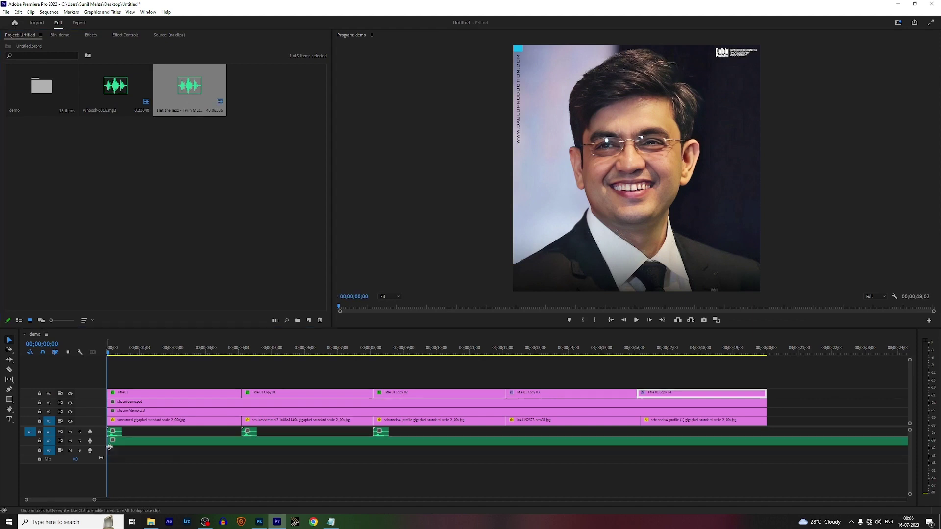
# - Cut the music at 20;01, delete the tail, and expand track A2
pyautogui.click(771, 352)
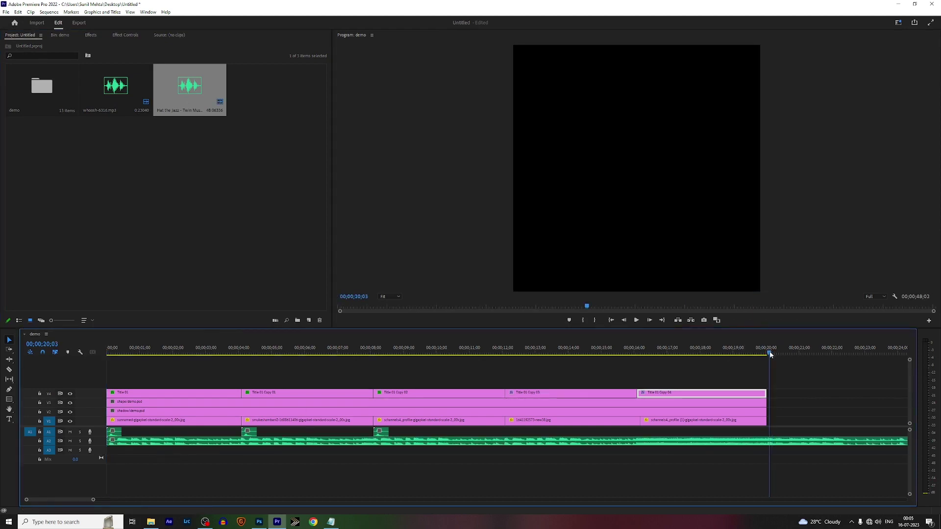
pyautogui.click(784, 445)
pyautogui.hotkey('ctrl', 'k')
pyautogui.press('Delete')
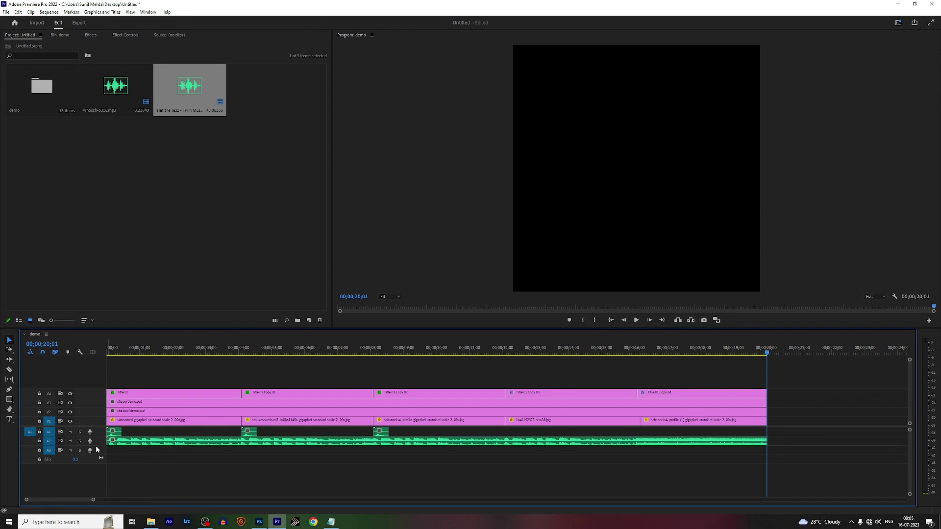
pyautogui.doubleClick(95, 444)
pyautogui.click(138, 449)
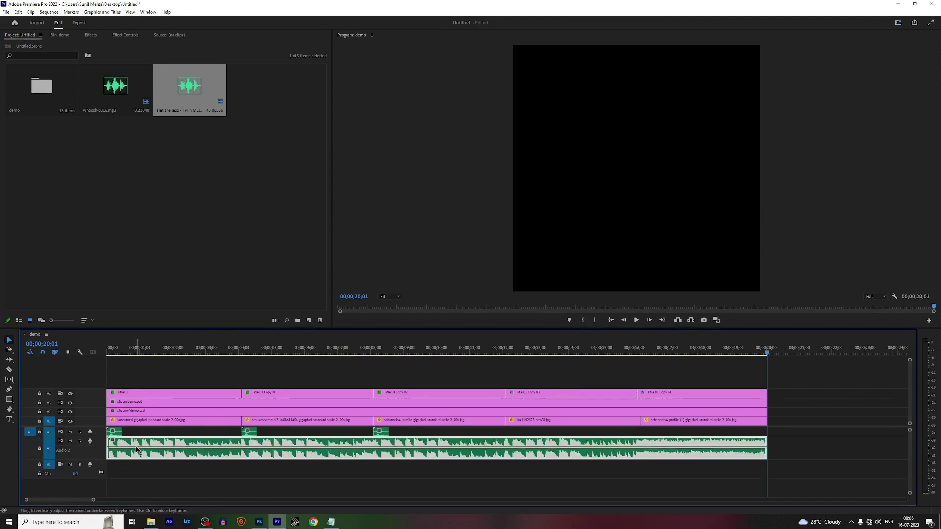
# - Play the finished slideshow from the start in an enlarged program preview
pyautogui.press('Home')
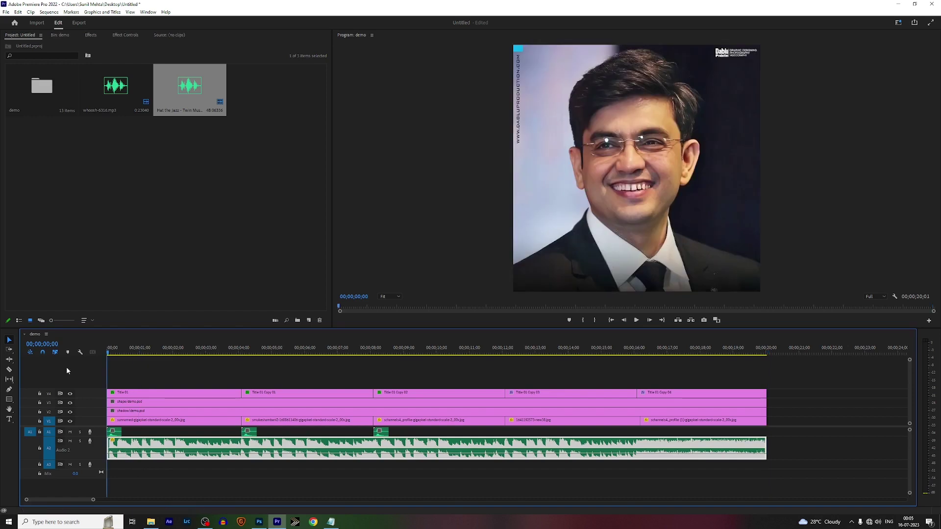
pyautogui.click(530, 183)
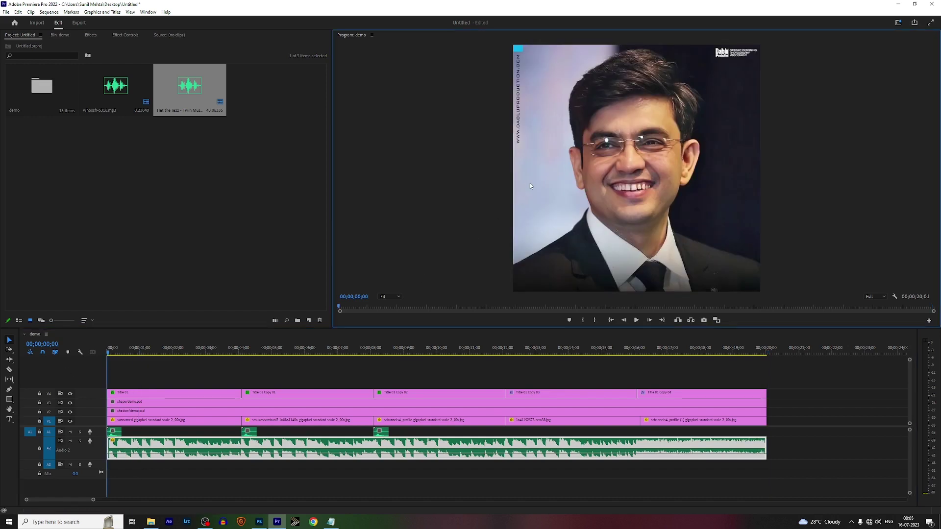
pyautogui.press('`')
pyautogui.press('space')
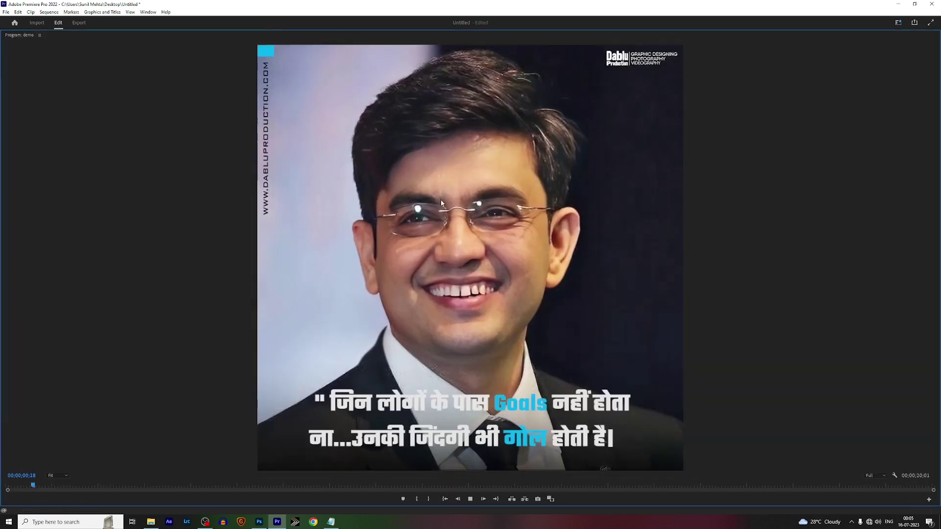